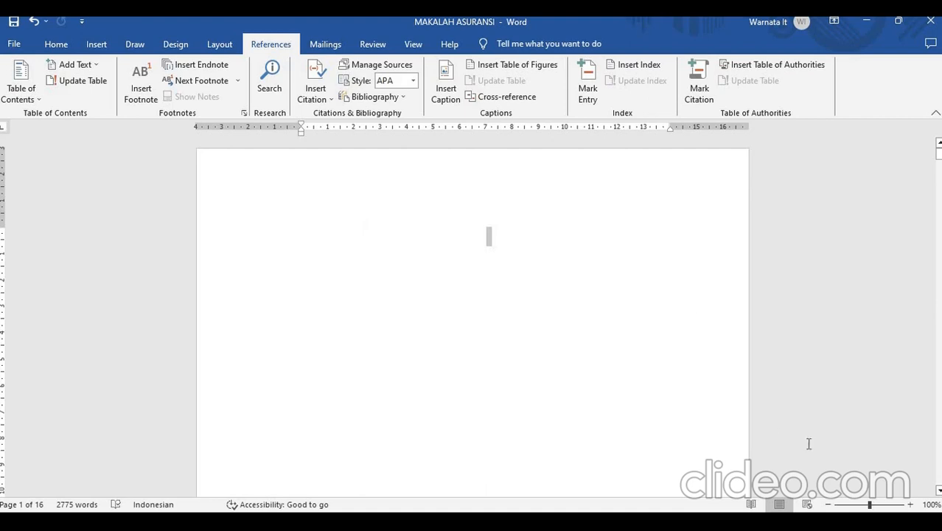
- Try assigning the "BAB I" chapter heading on page 2 to table of contents Level 1, and undo the assignment
{"action": "scroll", "coordinate": [939, 491], "scroll_direction": "down", "scroll_amount": 5}
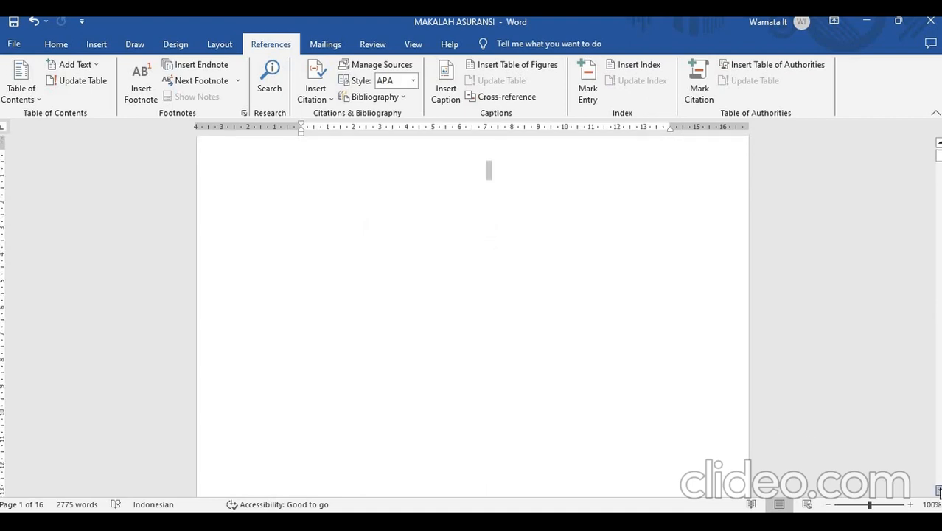
{"action": "scroll", "coordinate": [939, 491], "scroll_direction": "down", "scroll_amount": 5}
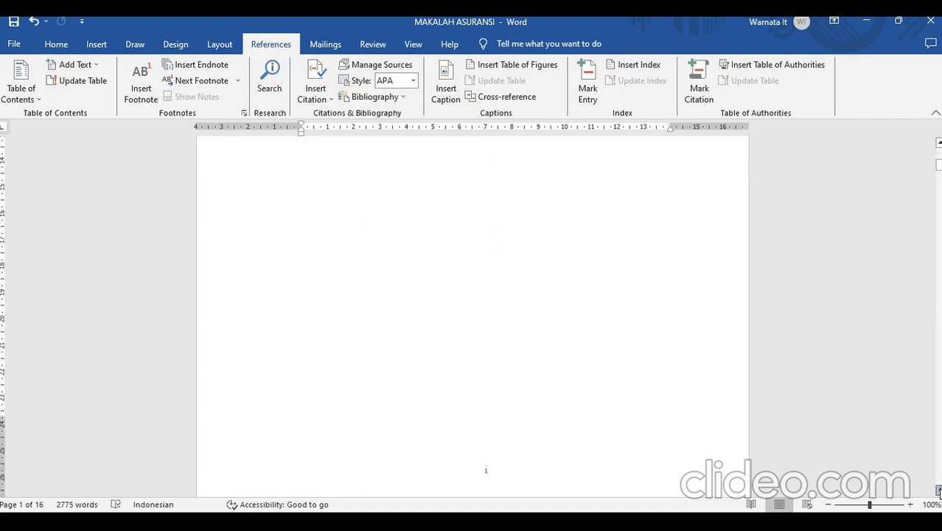
{"action": "scroll", "coordinate": [938, 491], "scroll_direction": "down", "scroll_amount": 5}
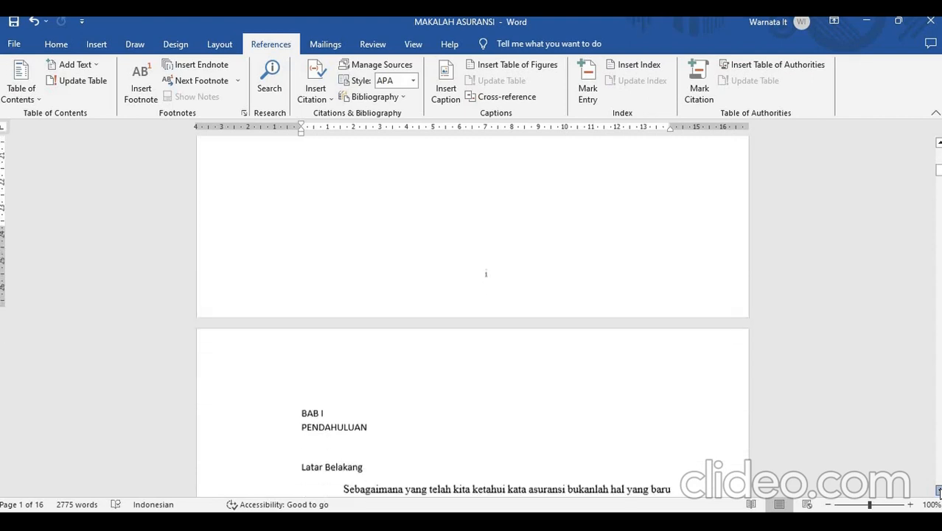
{"action": "left_click", "coordinate": [938, 142]}
{"action": "left_click", "coordinate": [938, 143]}
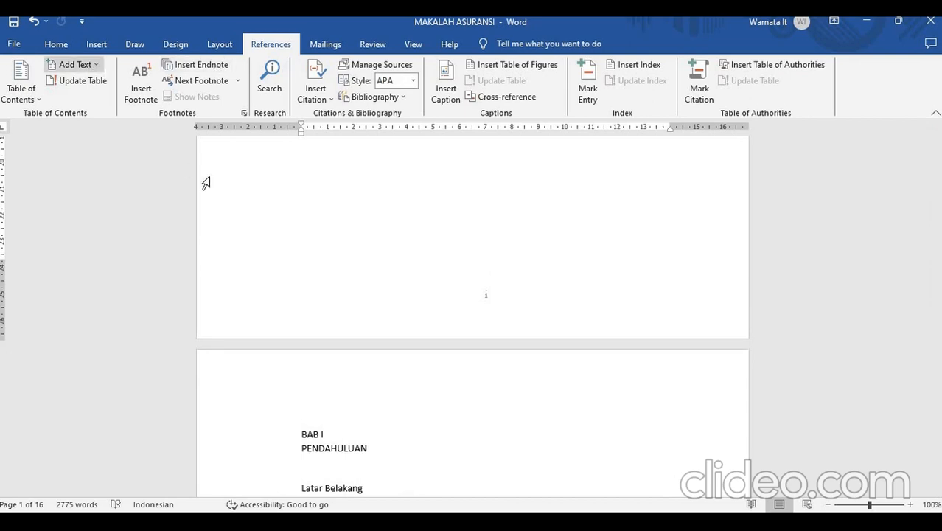
{"action": "left_click", "coordinate": [368, 432]}
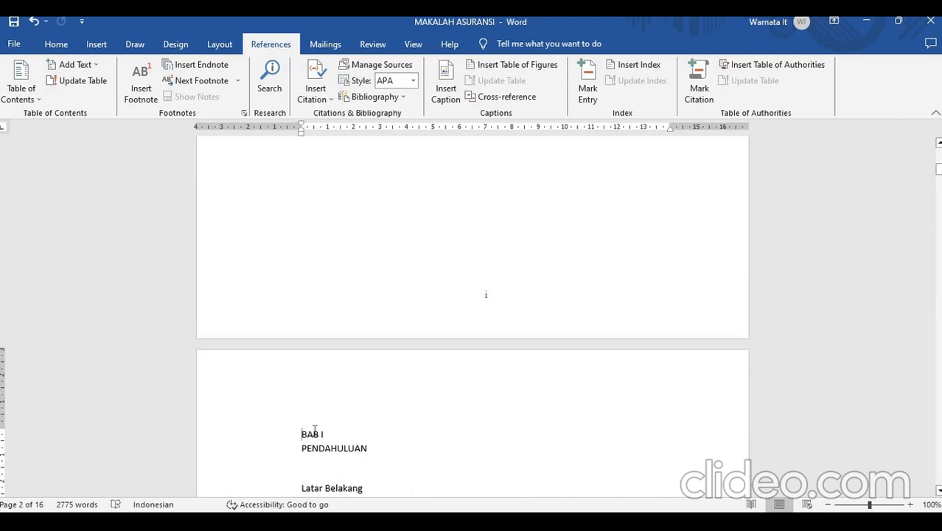
{"action": "left_click_drag", "start_coordinate": [302, 434], "coordinate": [313, 434]}
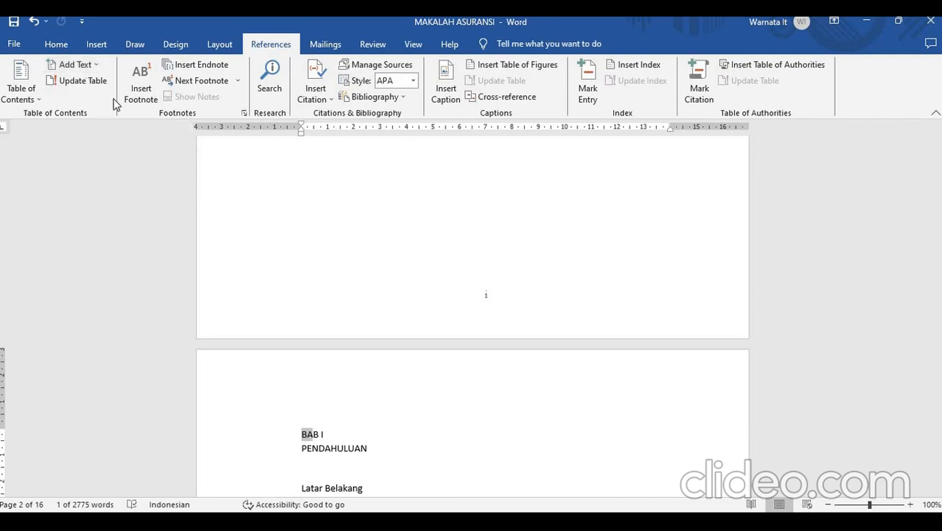
{"action": "left_click", "coordinate": [336, 392]}
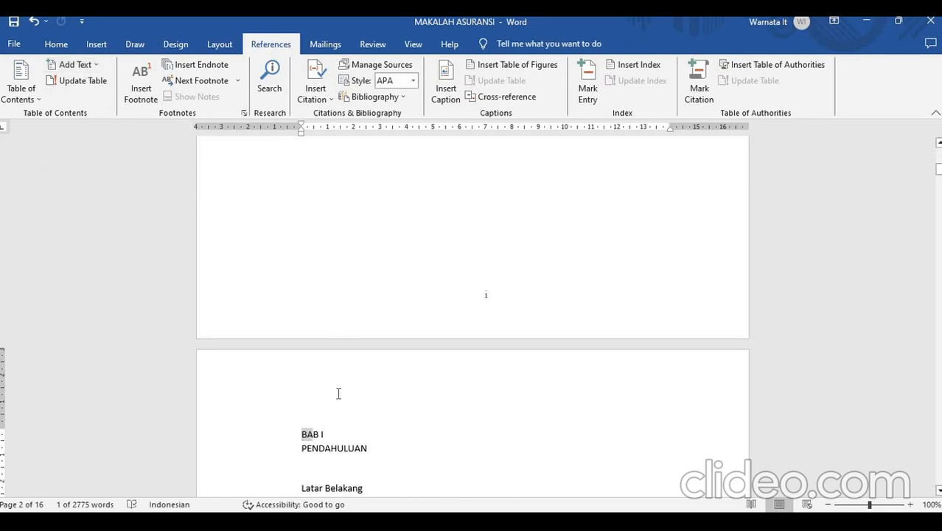
{"action": "left_click_drag", "start_coordinate": [301, 433], "coordinate": [327, 432]}
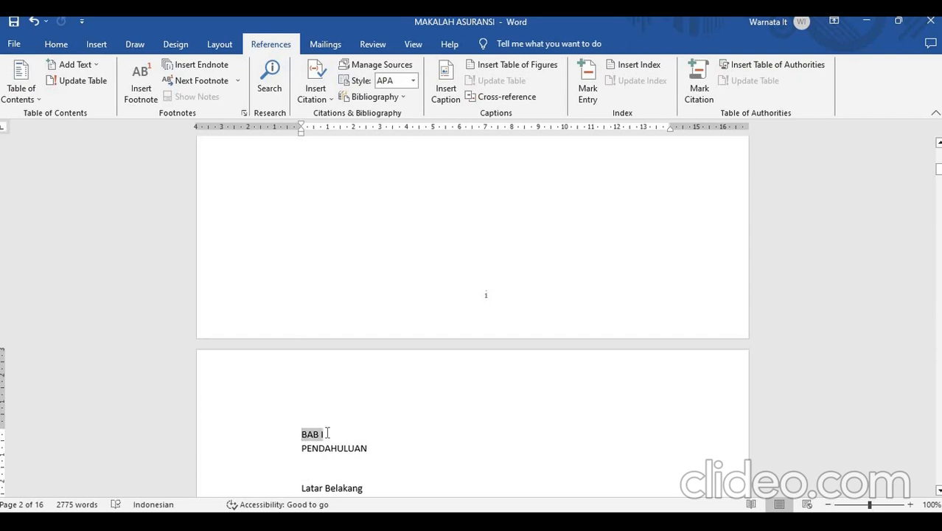
{"action": "left_click", "coordinate": [93, 64]}
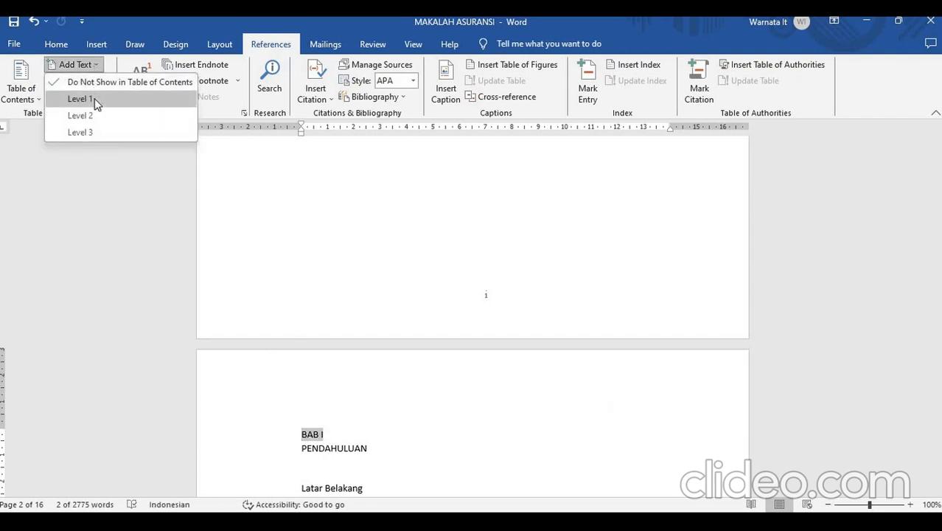
{"action": "left_click", "coordinate": [95, 98]}
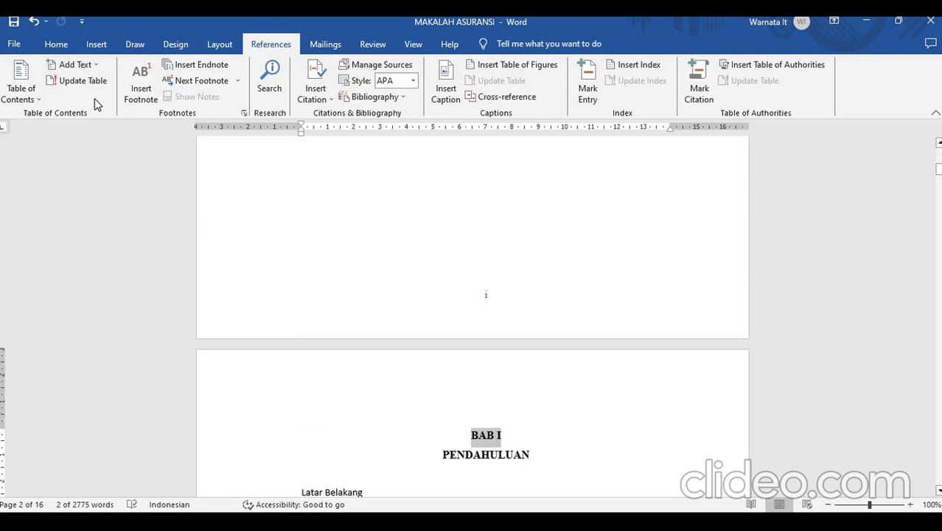
{"action": "key", "text": "ctrl+z"}
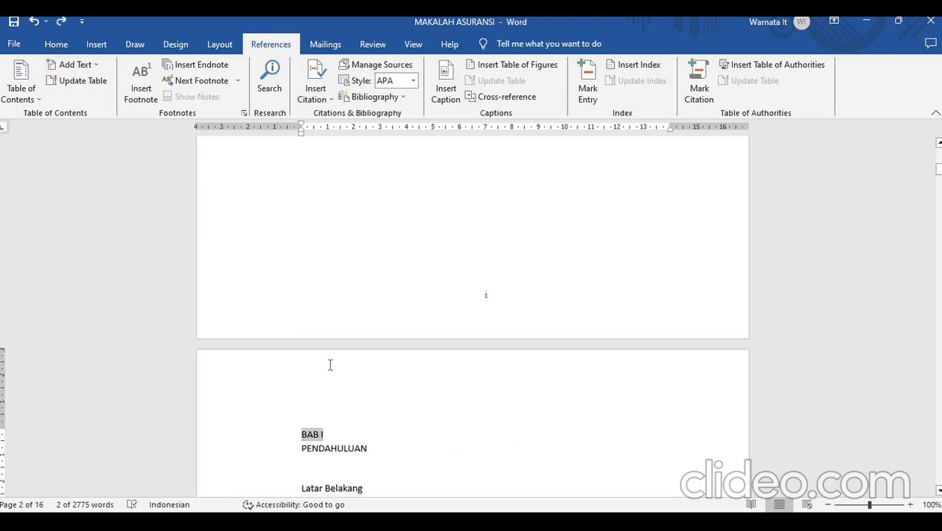
- Mark the "BAB I" chapter heading above the introduction as Level 1 text for the table of contents
{"action": "left_click", "coordinate": [341, 427]}
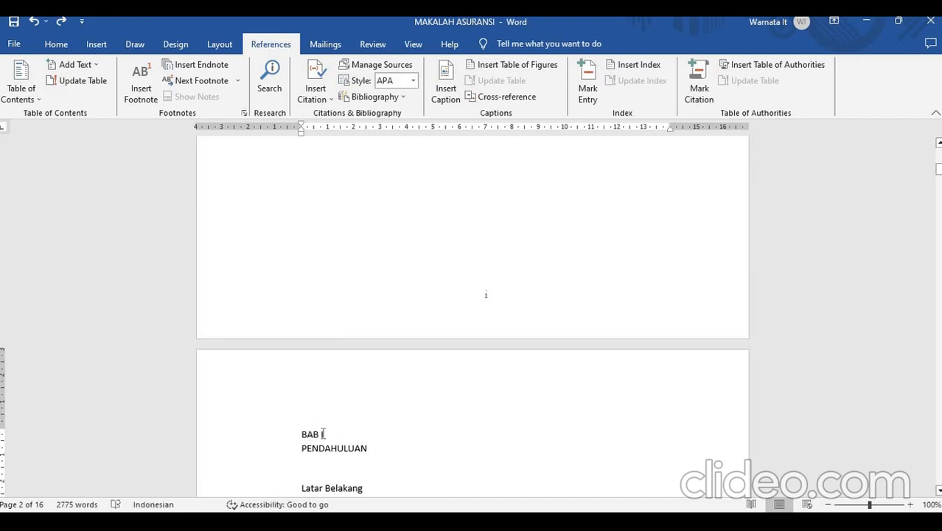
{"action": "left_click_drag", "start_coordinate": [301, 433], "coordinate": [324, 434]}
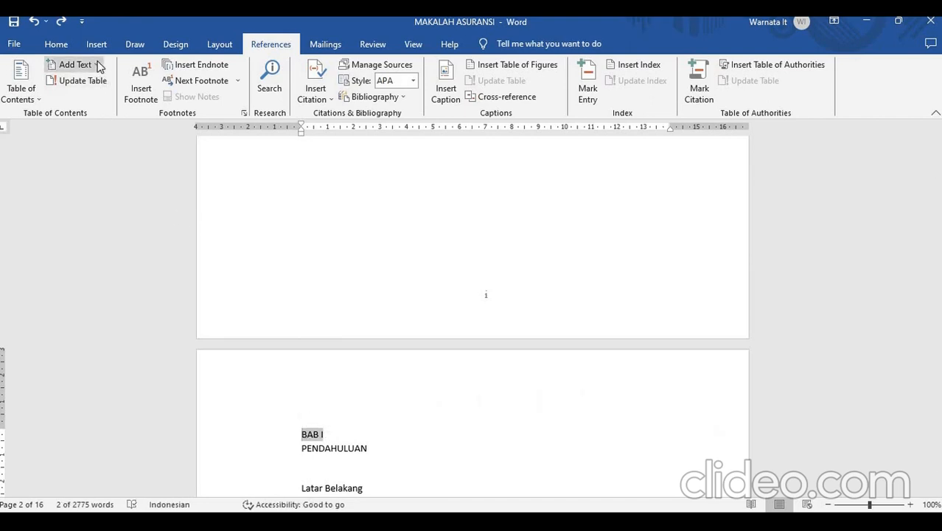
{"action": "left_click", "coordinate": [74, 64]}
{"action": "left_click", "coordinate": [93, 98]}
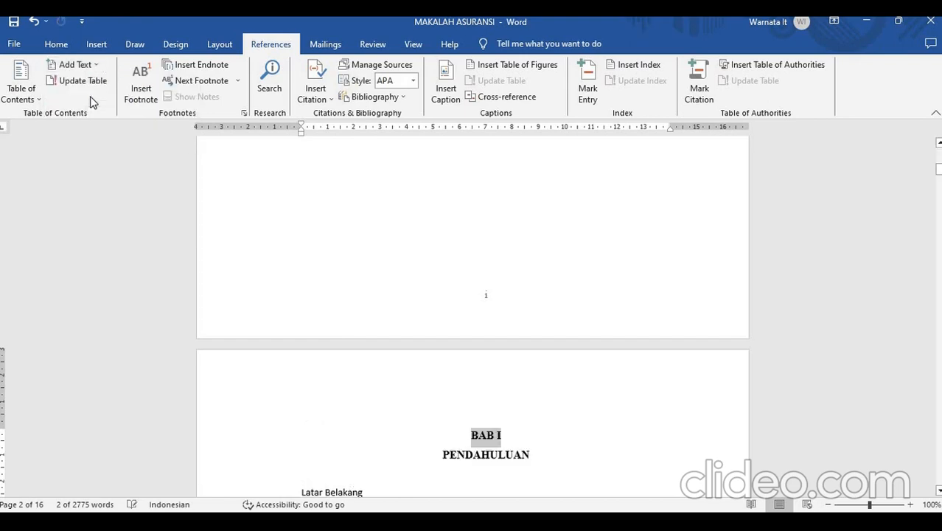
{"action": "left_click", "coordinate": [533, 429]}
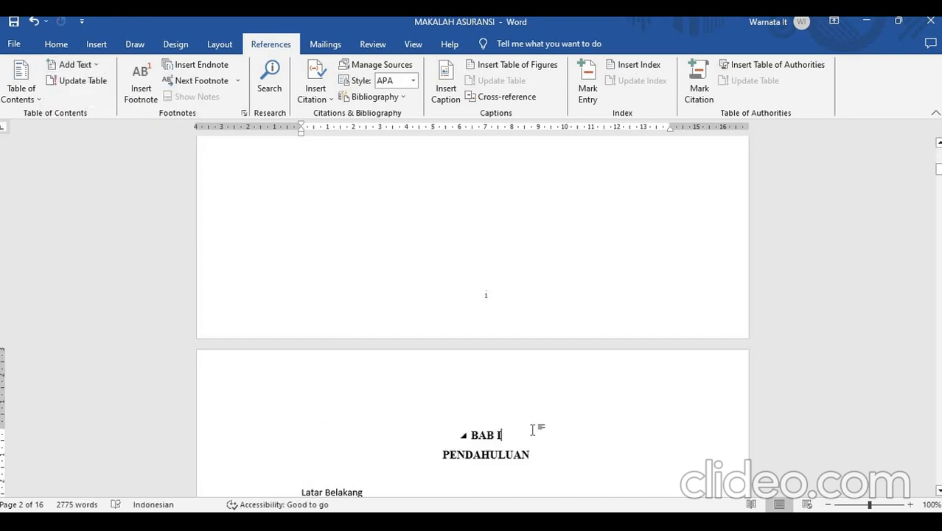
- Mark the "Latar Belakang" subheading under BAB I as Level 2 text for the table of contents
{"action": "scroll", "coordinate": [533, 429], "scroll_direction": "down", "scroll_amount": 4}
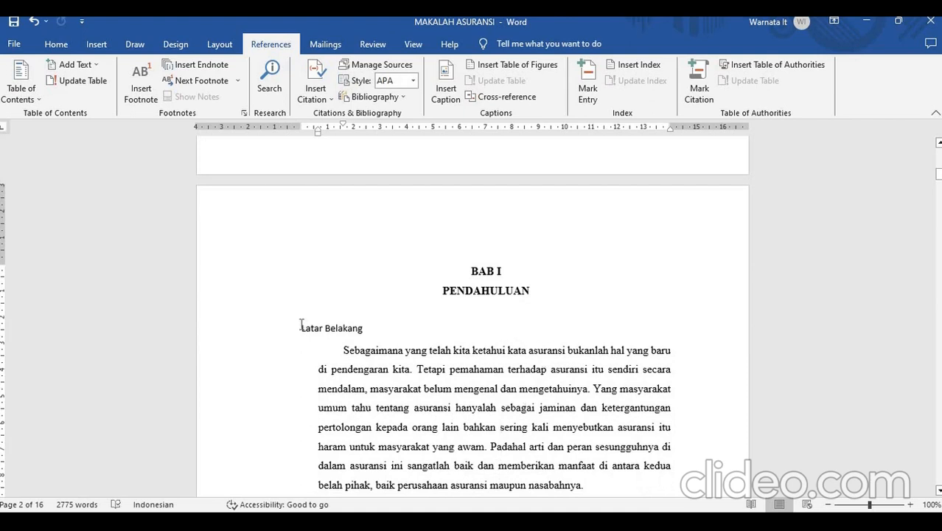
{"action": "triple_click", "coordinate": [354, 329]}
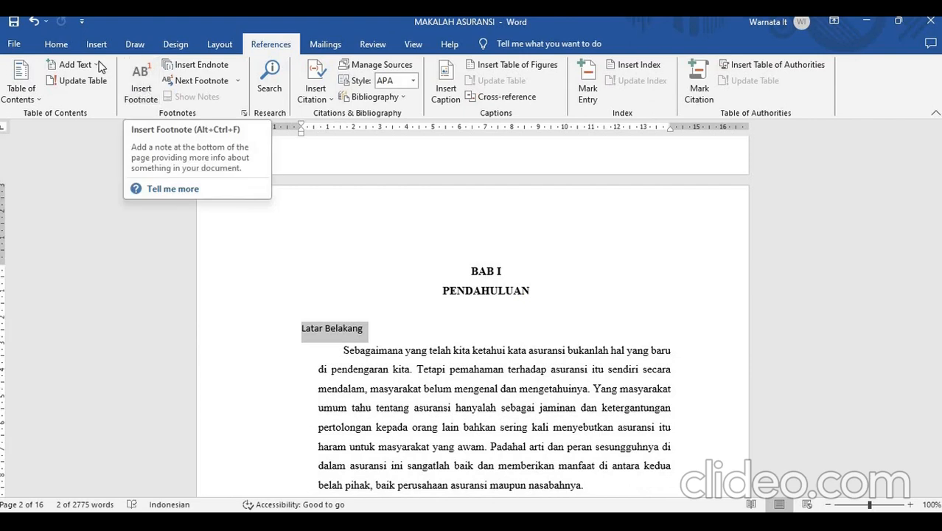
{"action": "left_click", "coordinate": [74, 64]}
{"action": "left_click", "coordinate": [93, 115]}
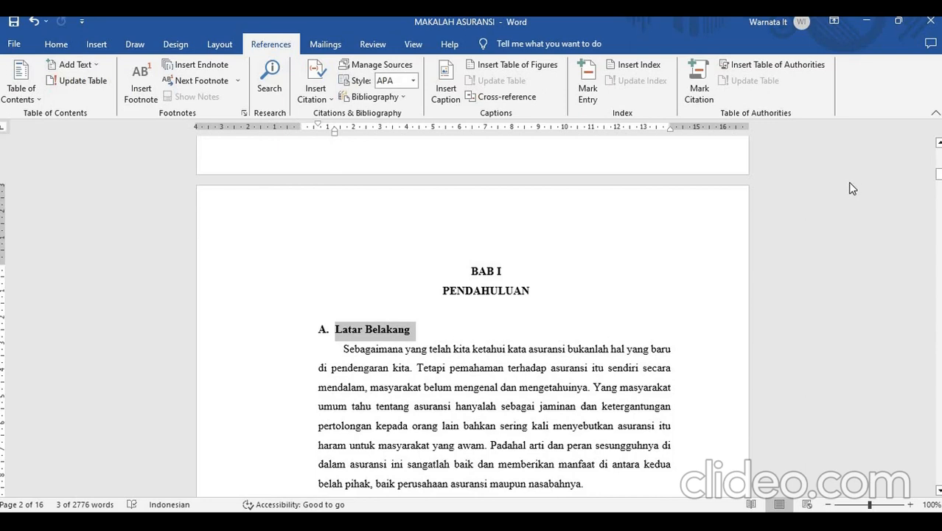
- Mark the "BAB II" chapter heading on page 4 as Level 1 text for the table of contents
{"action": "left_click_drag", "start_coordinate": [938, 174], "coordinate": [938, 214]}
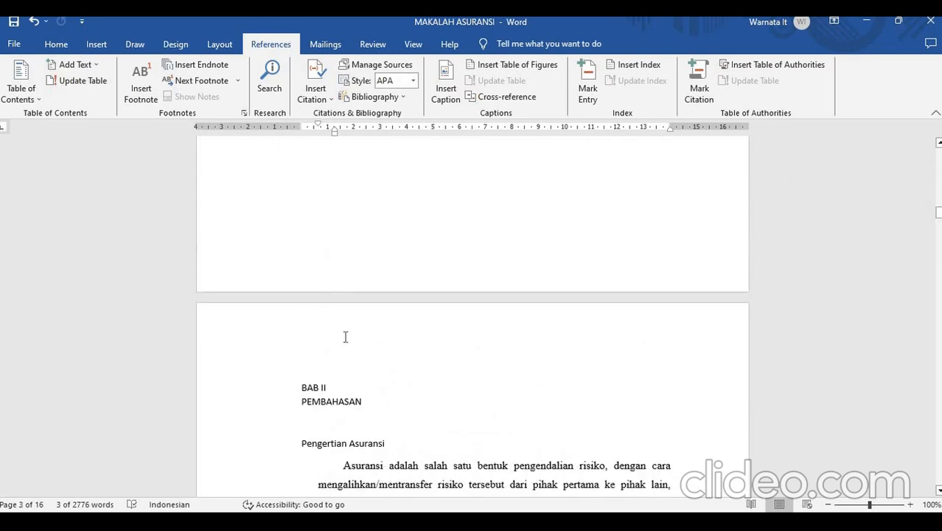
{"action": "left_click_drag", "start_coordinate": [302, 387], "coordinate": [327, 387]}
{"action": "left_click", "coordinate": [93, 64]}
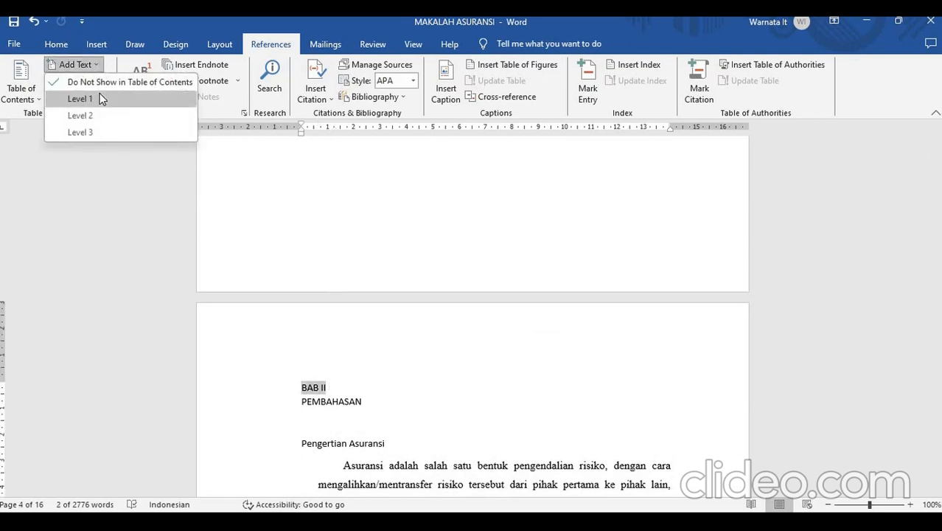
{"action": "left_click", "coordinate": [99, 94]}
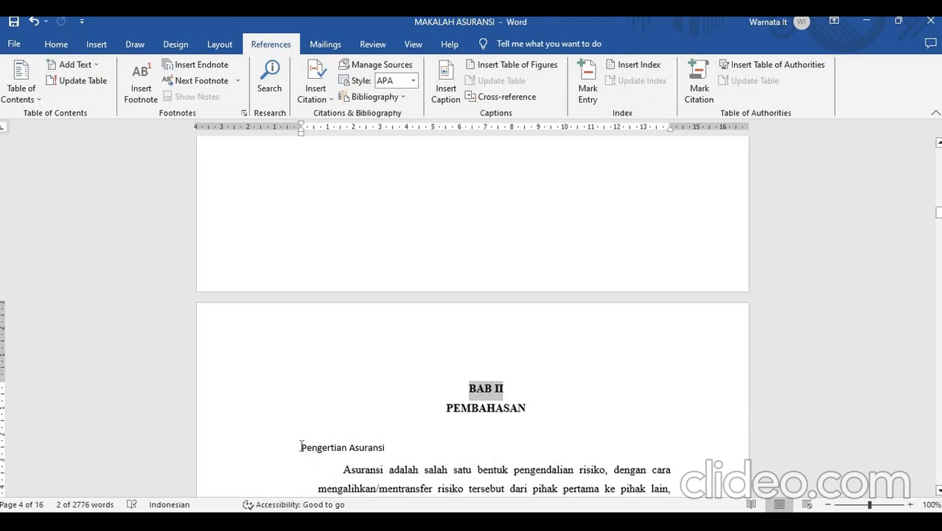
- Mark the "Pengertian Asuransi" subheading under BAB II as Level 2 text for the table of contents
{"action": "left_click_drag", "start_coordinate": [302, 447], "coordinate": [387, 447]}
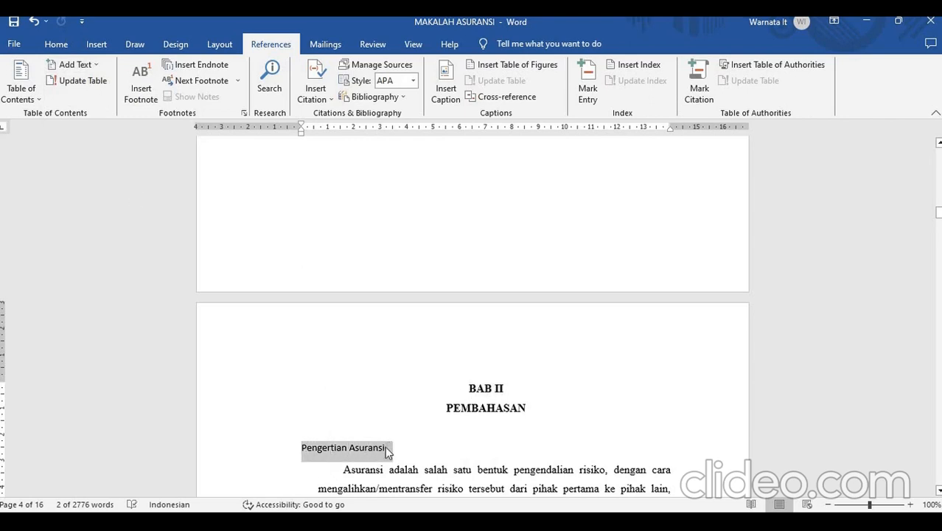
{"action": "left_click", "coordinate": [96, 64]}
{"action": "left_click", "coordinate": [90, 110]}
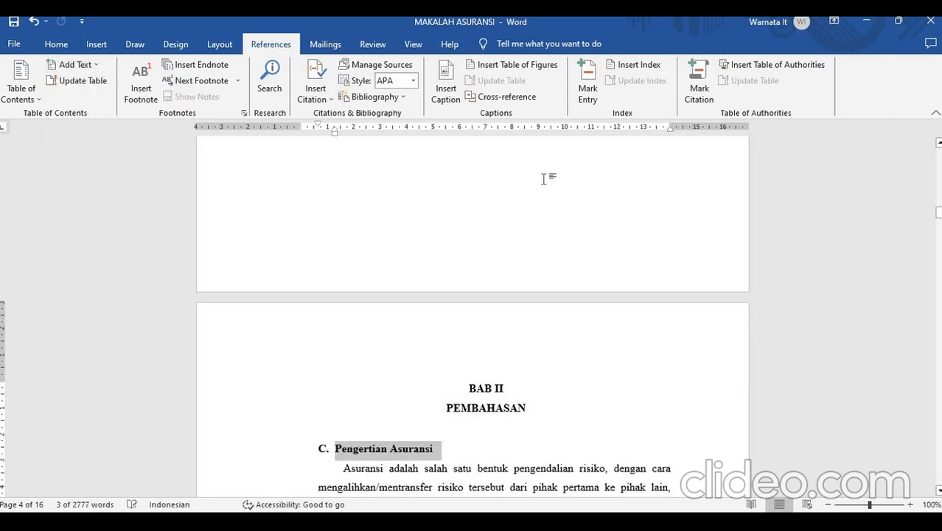
- Insert a table of contents on the blank first page using the built-in Automatic Table 1 format
{"action": "left_click_drag", "start_coordinate": [938, 212], "coordinate": [925, 144]}
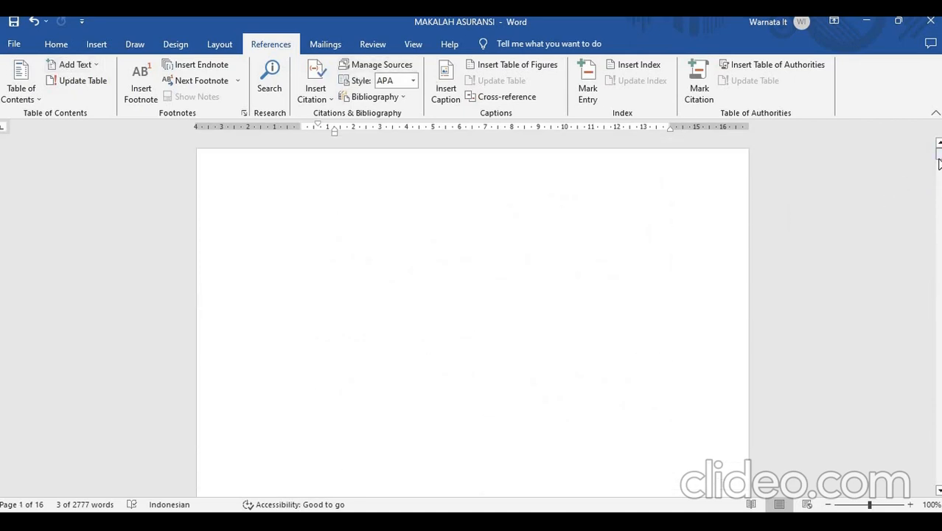
{"action": "mouse_move", "coordinate": [939, 163]}
{"action": "left_mouse_down"}
{"action": "mouse_move", "coordinate": [939, 266]}
{"action": "mouse_move", "coordinate": [938, 171]}
{"action": "left_mouse_up"}
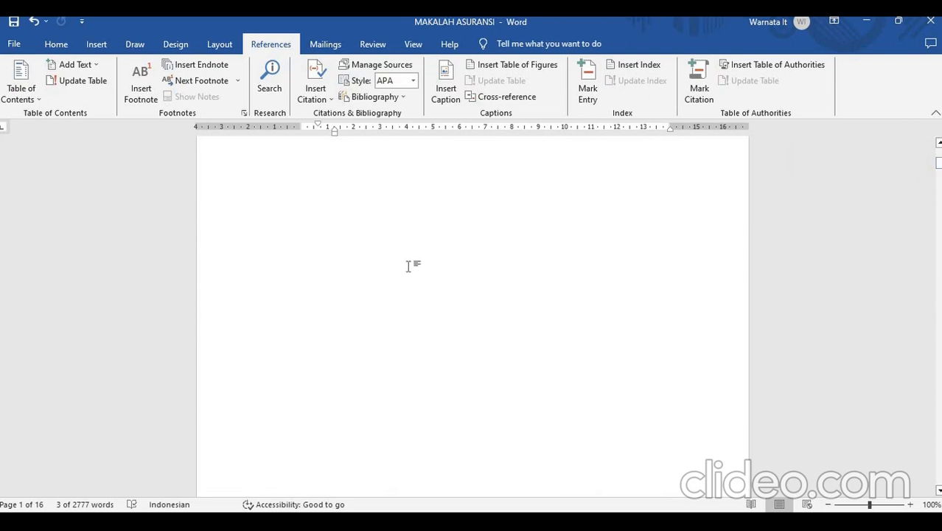
{"action": "left_click", "coordinate": [410, 265]}
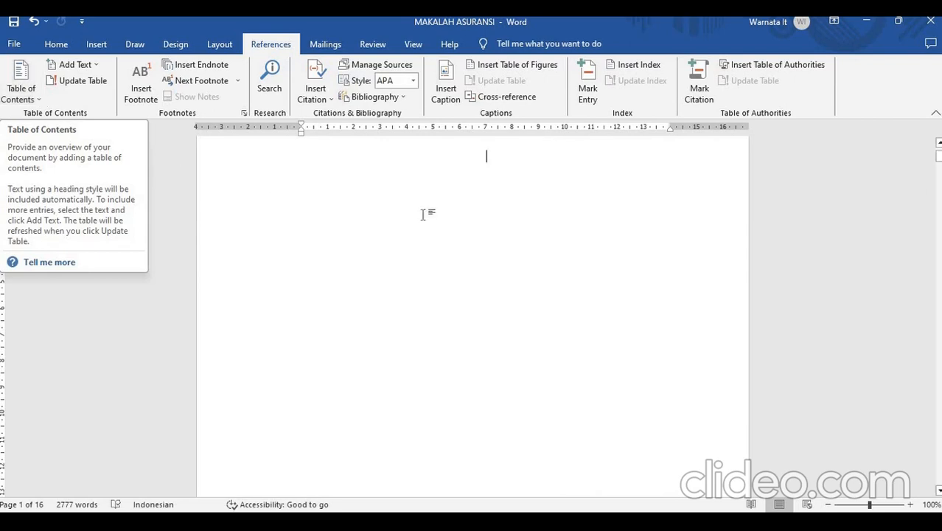
{"action": "left_click", "coordinate": [29, 92]}
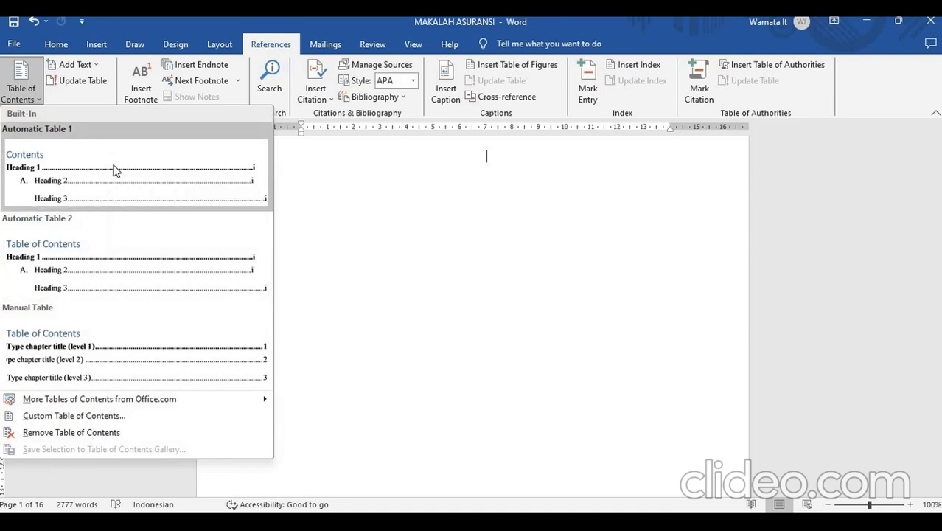
{"action": "left_click", "coordinate": [115, 170]}
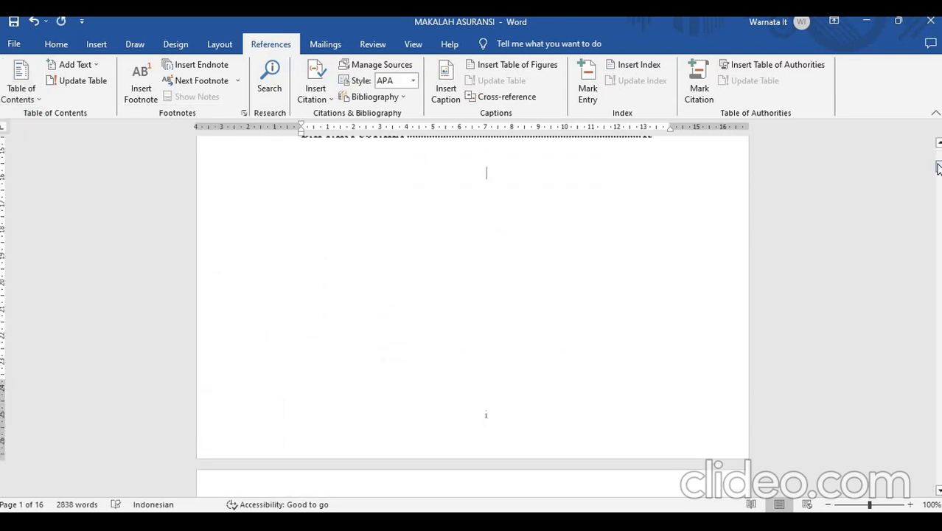
- Review the inserted table of contents from its title to the last entry, checking the chapters, subheadings and page numbers
{"action": "left_click_drag", "start_coordinate": [937, 169], "coordinate": [937, 152]}
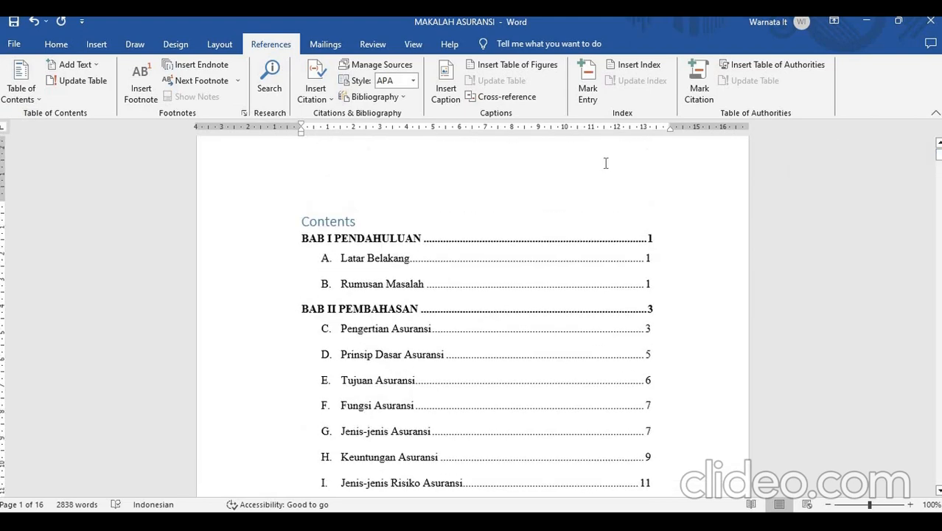
{"action": "left_click", "coordinate": [390, 224]}
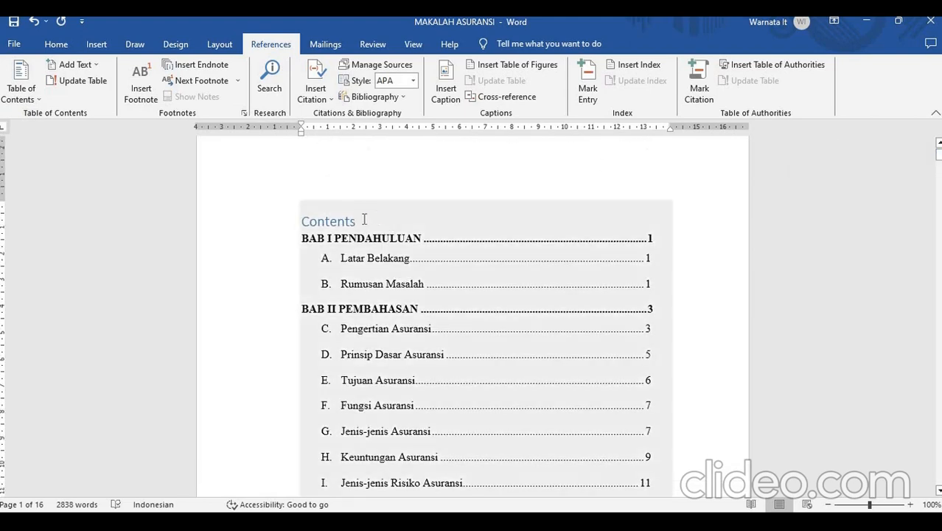
{"action": "left_click", "coordinate": [694, 262]}
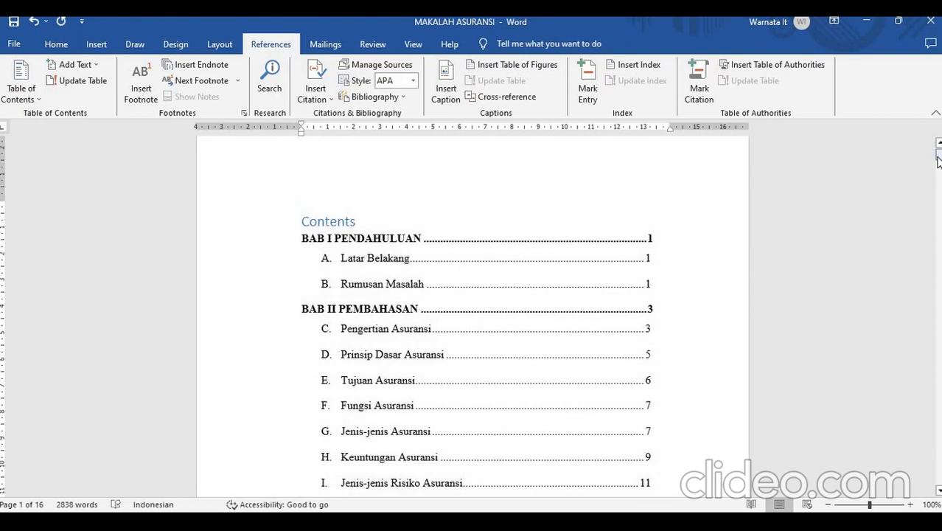
{"action": "mouse_move", "coordinate": [939, 160]}
{"action": "left_mouse_down"}
{"action": "mouse_move", "coordinate": [939, 177]}
{"action": "mouse_move", "coordinate": [939, 152]}
{"action": "left_mouse_up"}
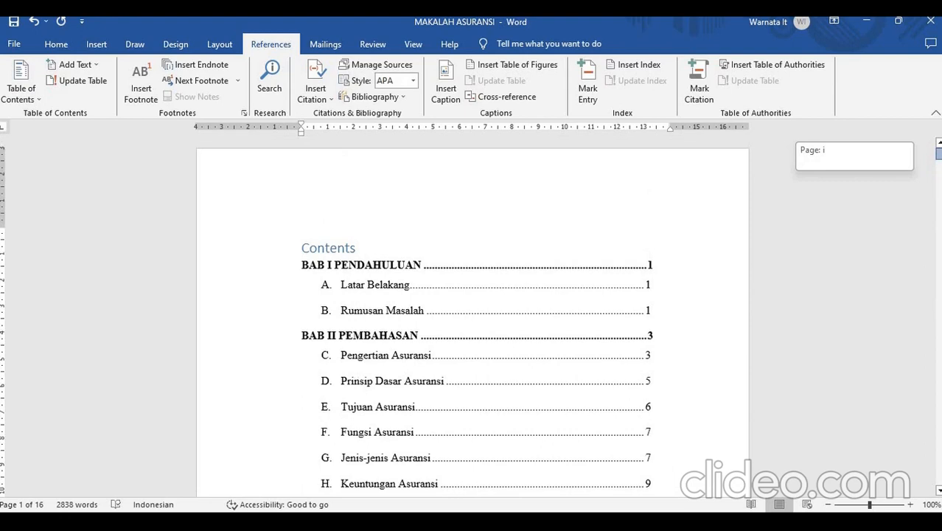
{"action": "left_click", "coordinate": [327, 242]}
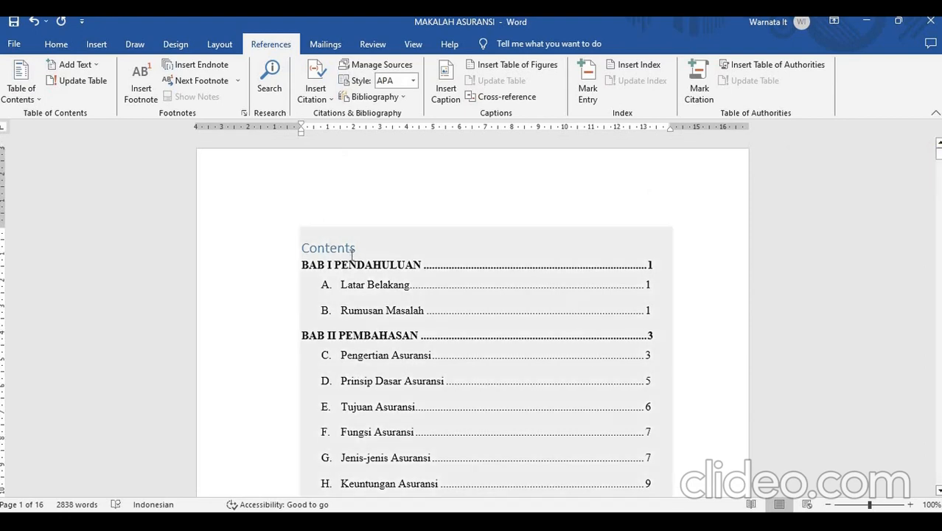
{"action": "left_click", "coordinate": [374, 340]}
{"action": "scroll", "coordinate": [372, 342], "scroll_direction": "down", "scroll_amount": 8}
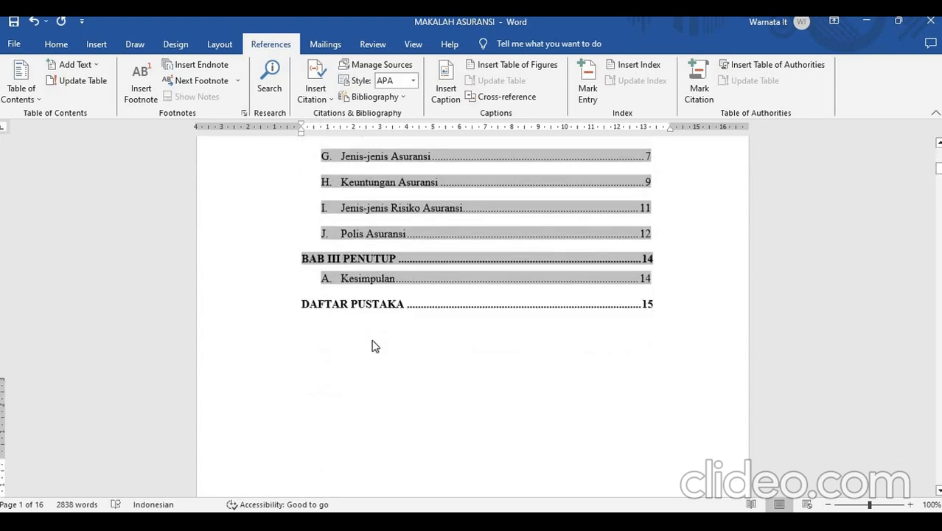
{"action": "scroll", "coordinate": [373, 340], "scroll_direction": "up", "scroll_amount": 5}
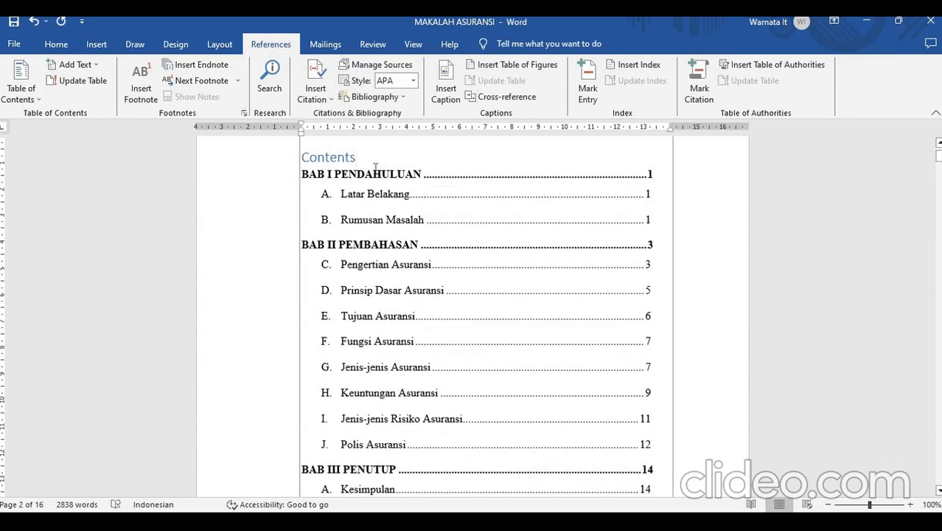
- Replace the table of contents title "Contents" with "MAKALAH ASURANSI"
{"action": "left_click", "coordinate": [362, 158]}
{"action": "key", "text": "BackSpace"}
{"action": "key", "text": "BackSpace"}
{"action": "key", "text": "BackSpace"}
{"action": "key", "text": "BackSpace"}
{"action": "key", "text": "BackSpace"}
{"action": "key", "text": "BackSpace"}
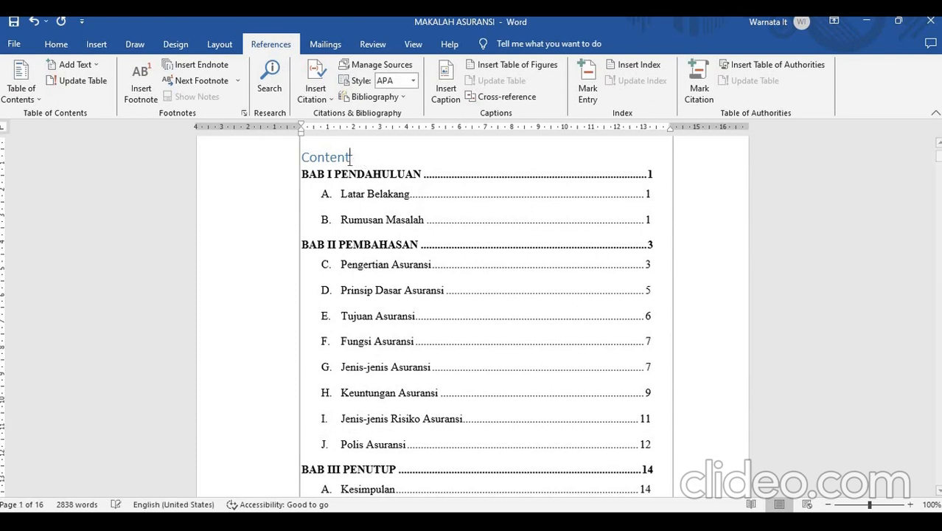
{"action": "key", "text": "BackSpace"}
{"action": "key", "text": "BackSpace"}
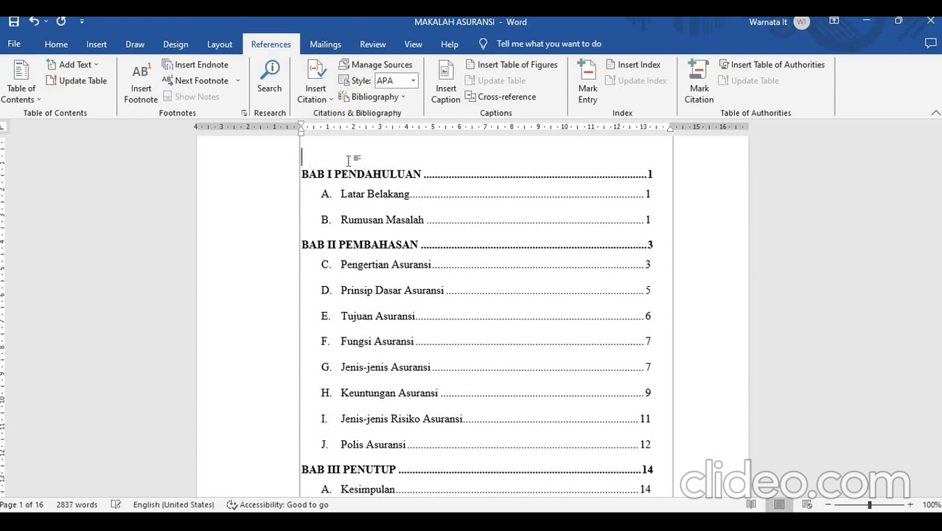
{"action": "key", "text": "Tab"}
{"action": "key", "text": "BackSpace"}
{"action": "type", "text": "MAKALAH"}
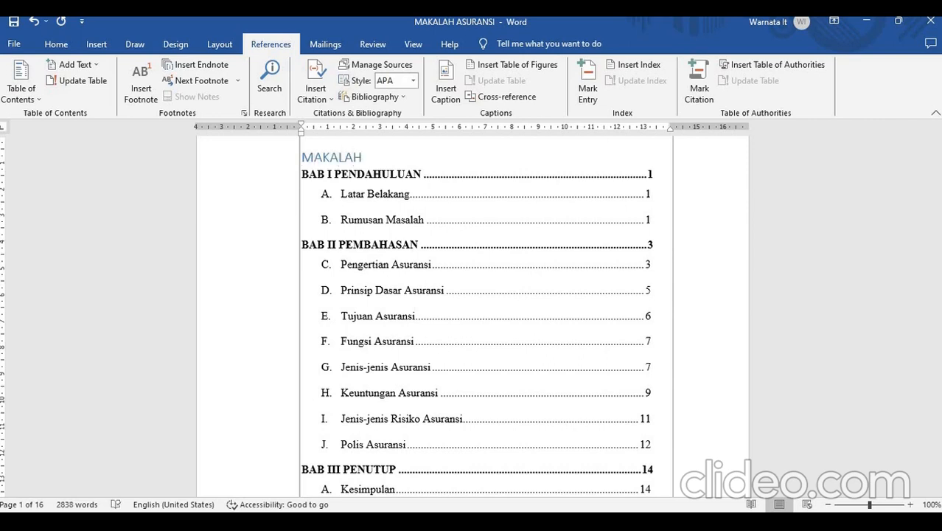
{"action": "type", "text": " ASURANSI"}
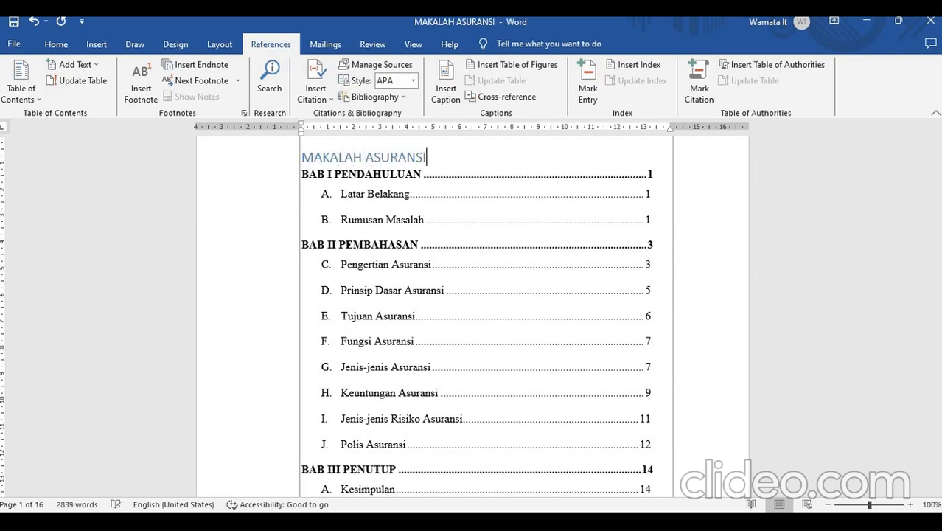
{"action": "left_click", "coordinate": [234, 247]}
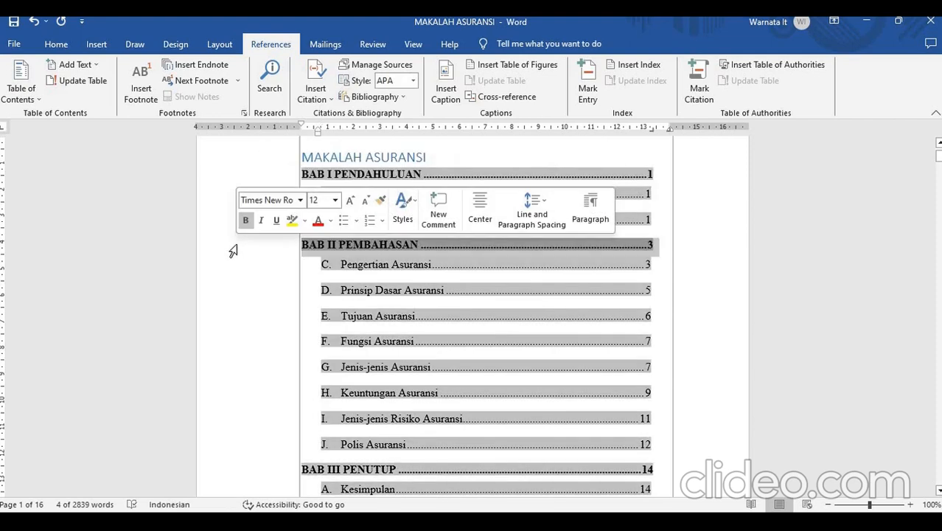
{"action": "left_click", "coordinate": [189, 194]}
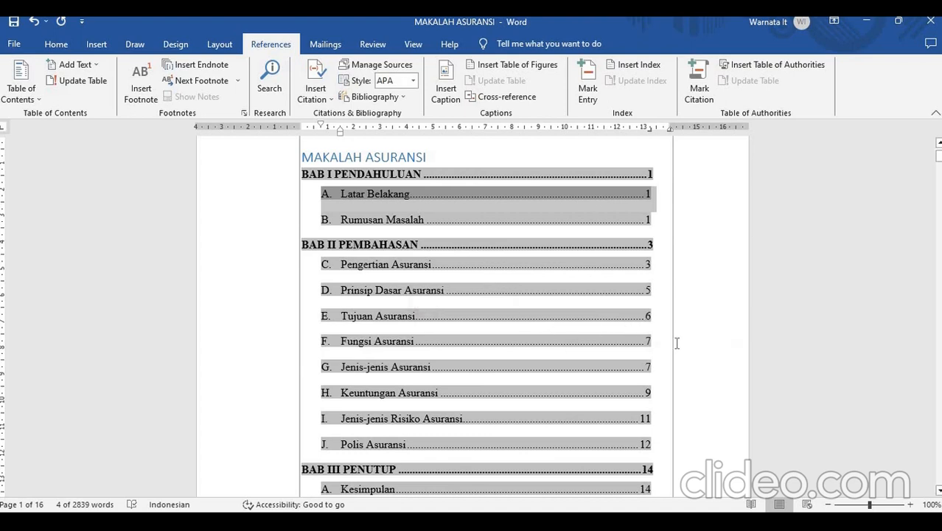
{"action": "left_click", "coordinate": [711, 340]}
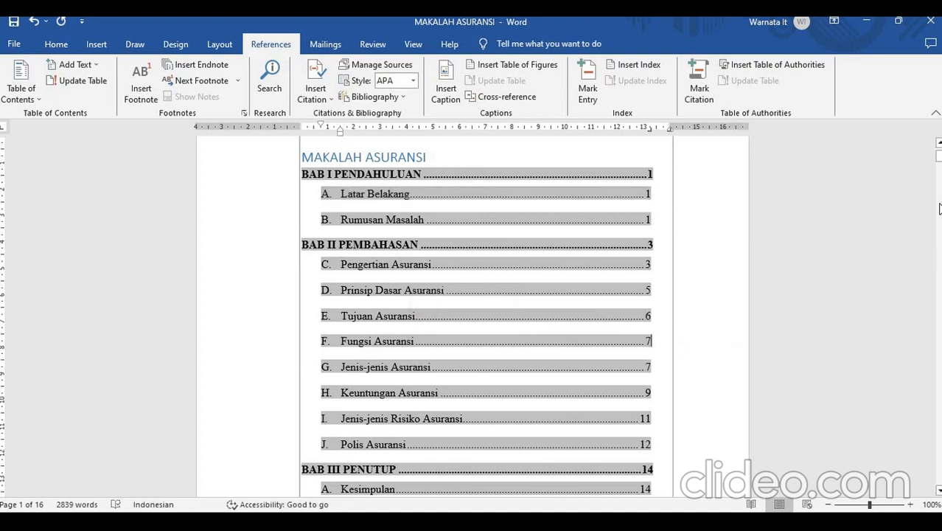
- Insert a break at the end of the document's last page to start a new blank page 17
{"action": "left_click_drag", "start_coordinate": [938, 156], "coordinate": [939, 486]}
{"action": "left_click", "coordinate": [533, 454]}
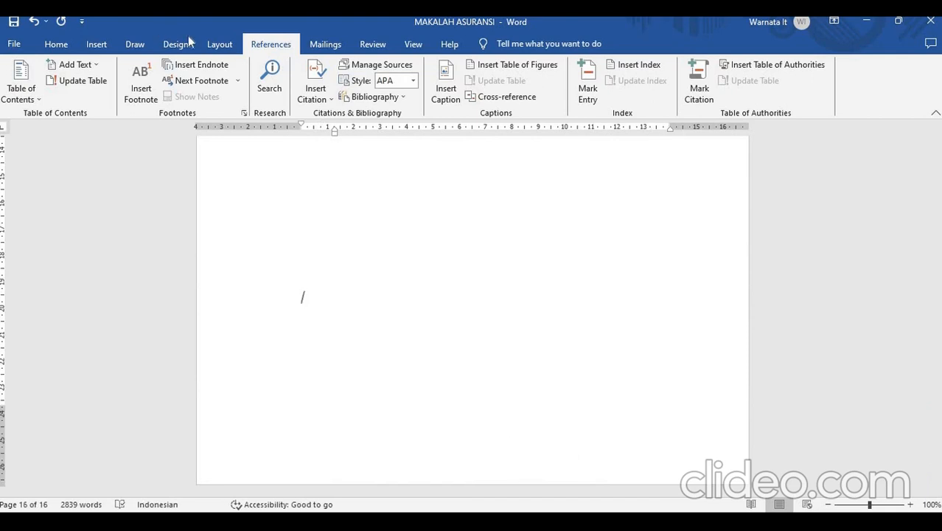
{"action": "left_click", "coordinate": [214, 44]}
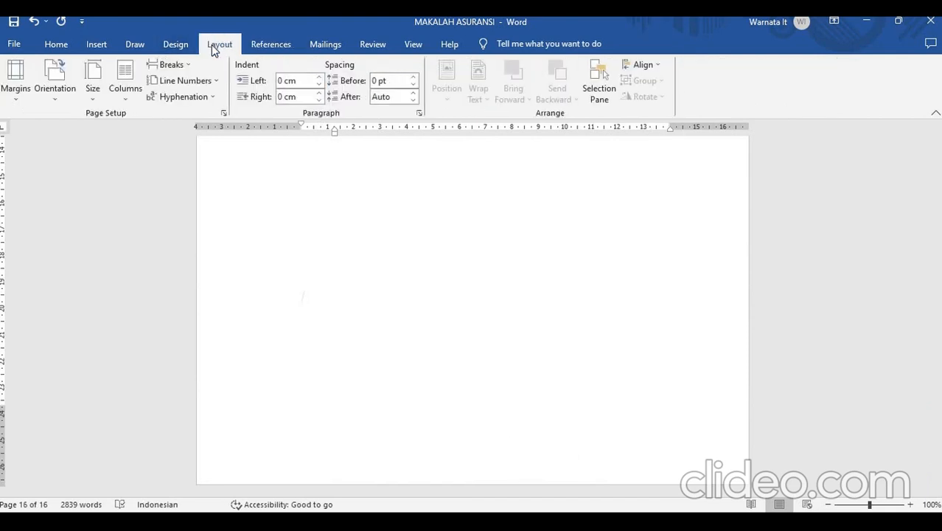
{"action": "left_click", "coordinate": [169, 65]}
{"action": "left_click", "coordinate": [200, 242]}
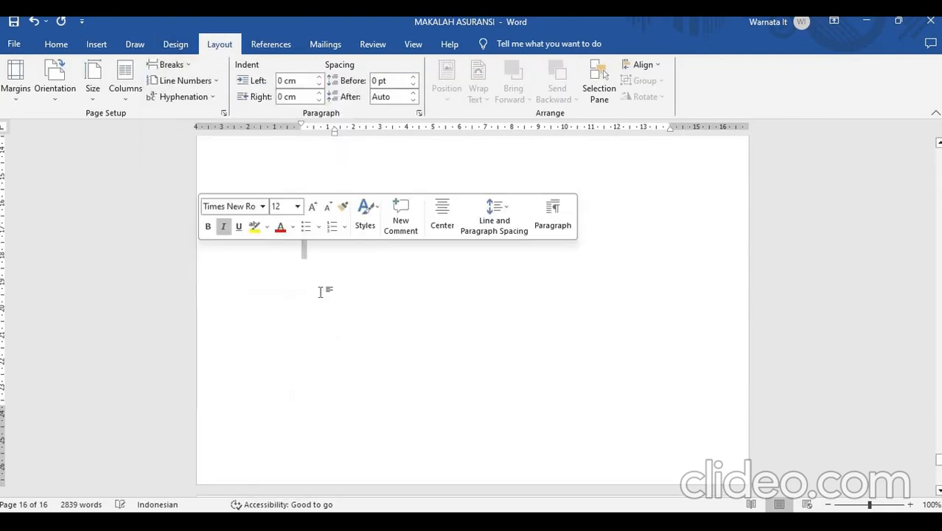
{"action": "left_click_drag", "start_coordinate": [938, 460], "coordinate": [938, 471]}
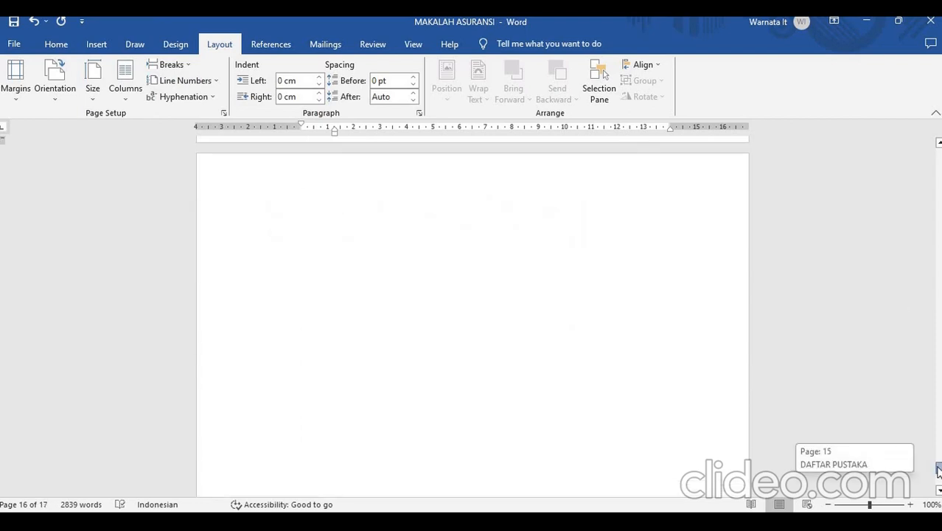
- Turn off italics at the start of the new last page and enter the heading "BAB 4"
{"action": "left_click", "coordinate": [352, 236]}
{"action": "left_click", "coordinate": [56, 44]}
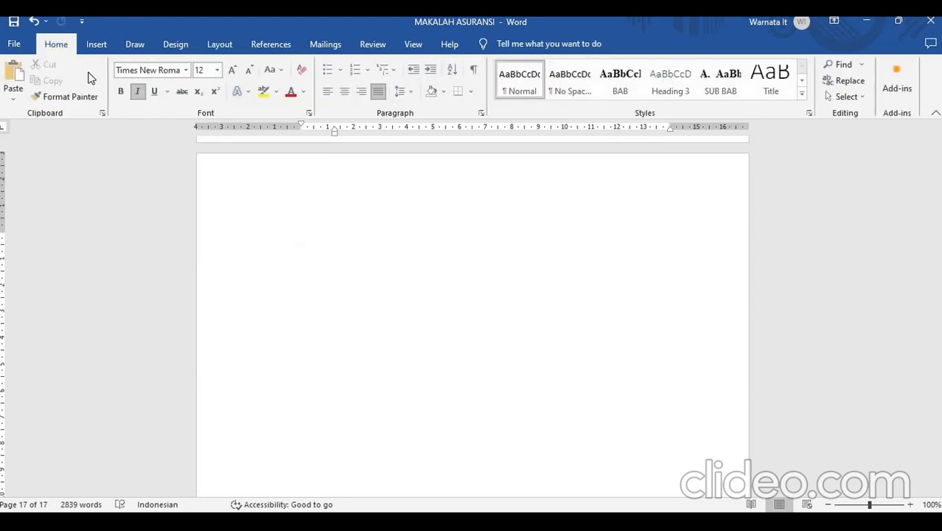
{"action": "left_click", "coordinate": [137, 91]}
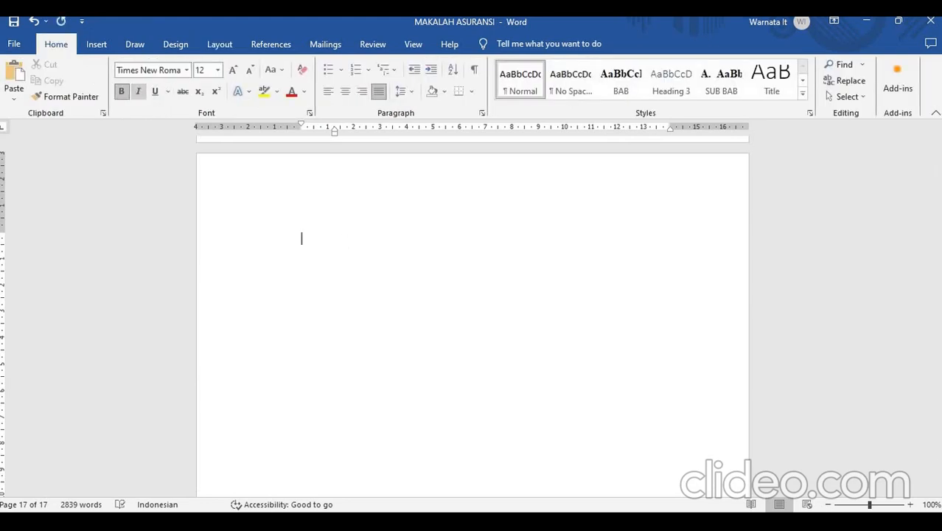
{"action": "type", "text": "BAB 4"}
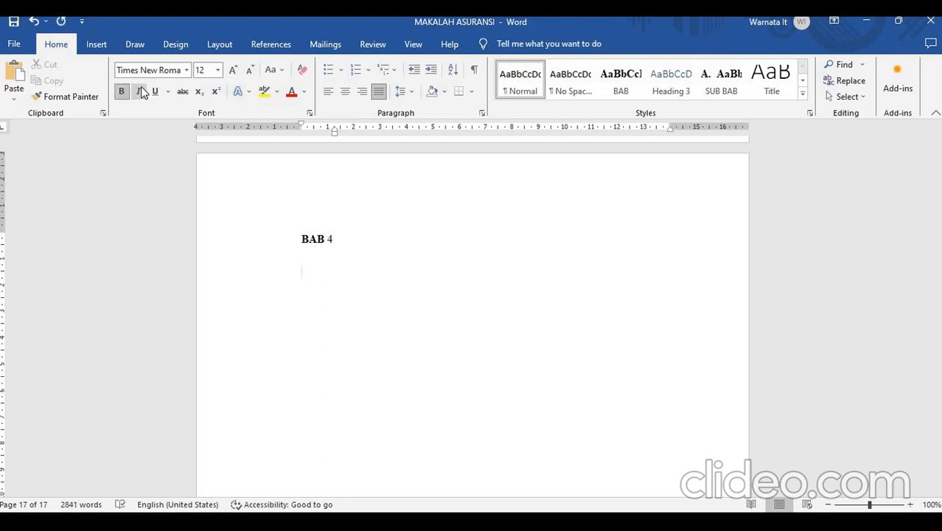
- Try marking the "BAB 4" heading alone as Level 1 text for the table of contents
{"action": "left_click_drag", "start_coordinate": [302, 238], "coordinate": [360, 249]}
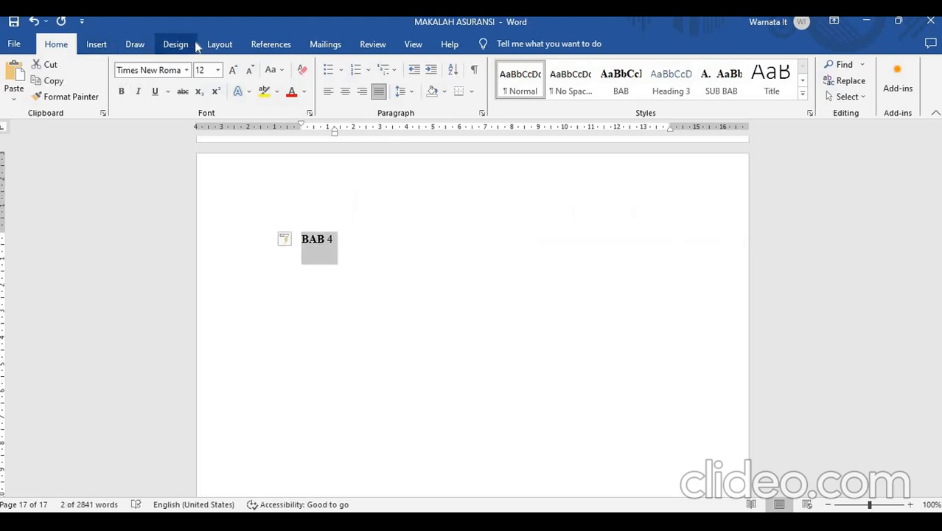
{"action": "left_click", "coordinate": [219, 43]}
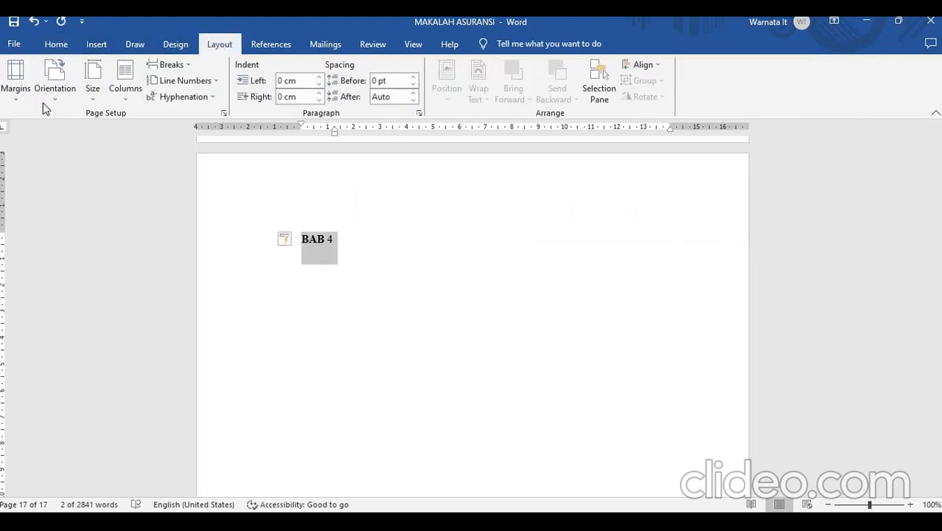
{"action": "left_click", "coordinate": [271, 44]}
{"action": "left_click", "coordinate": [93, 66]}
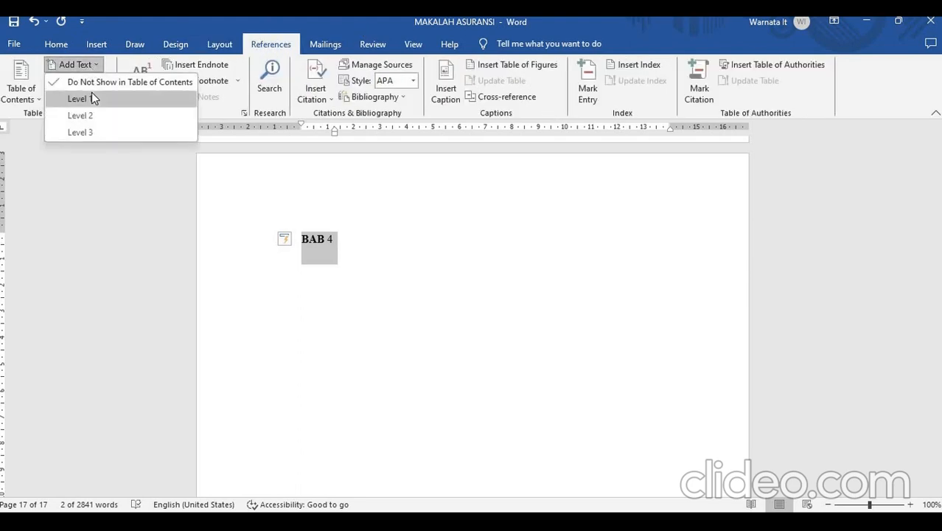
{"action": "left_click", "coordinate": [92, 94]}
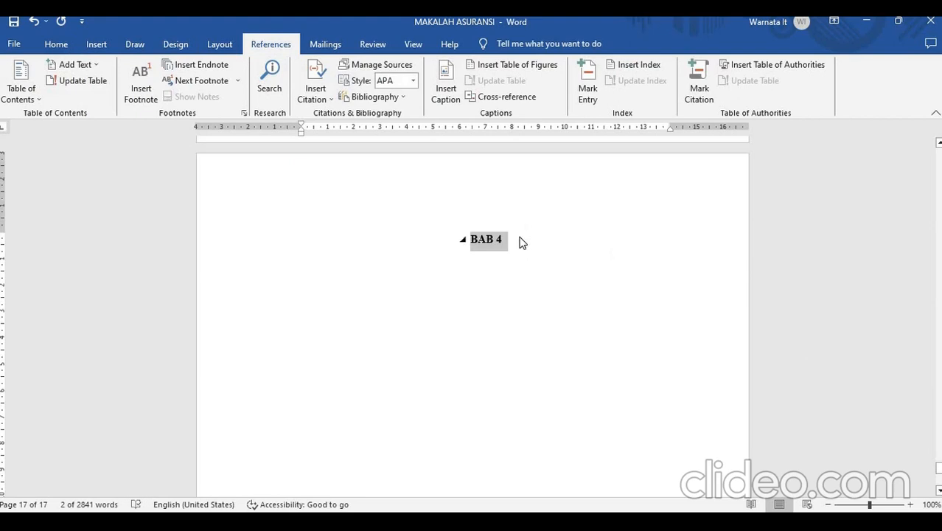
{"action": "key", "text": "ctrl+z"}
- Add the chapter title "AKHIRAN" on the line below "BAB 4"
{"action": "left_click", "coordinate": [483, 243]}
{"action": "key", "text": "Return"}
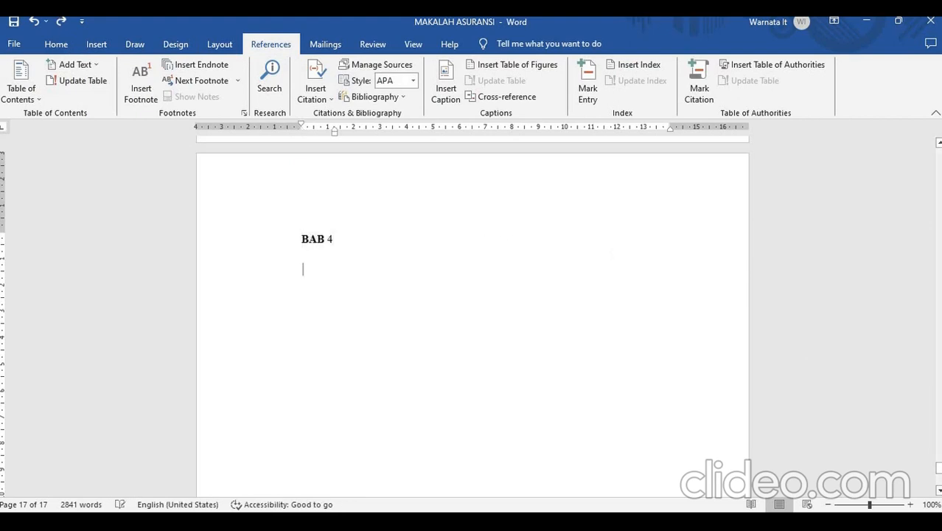
{"action": "type", "text": "AKHIRAN"}
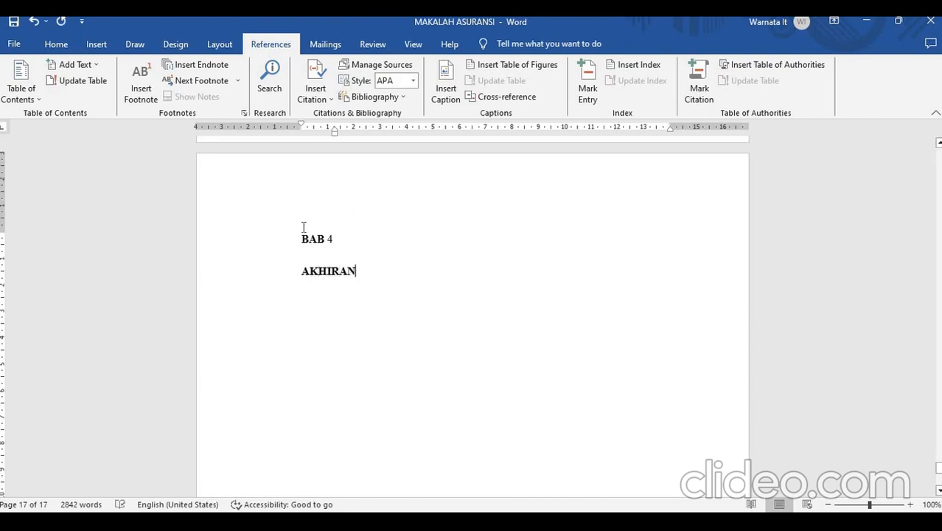
- Mark the "BAB 4" and "AKHIRAN" lines together as Level 1 text for the table of contents
{"action": "left_click_drag", "start_coordinate": [303, 227], "coordinate": [469, 305]}
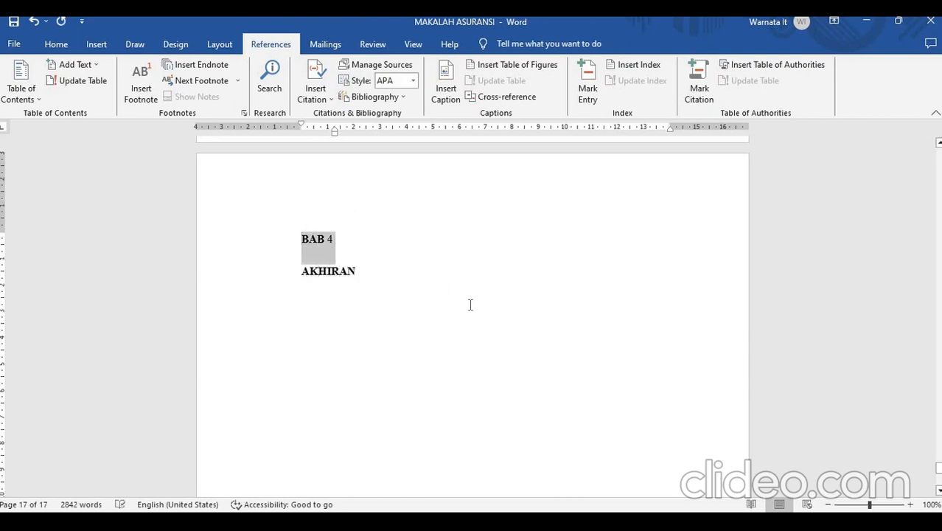
{"action": "left_click", "coordinate": [87, 66]}
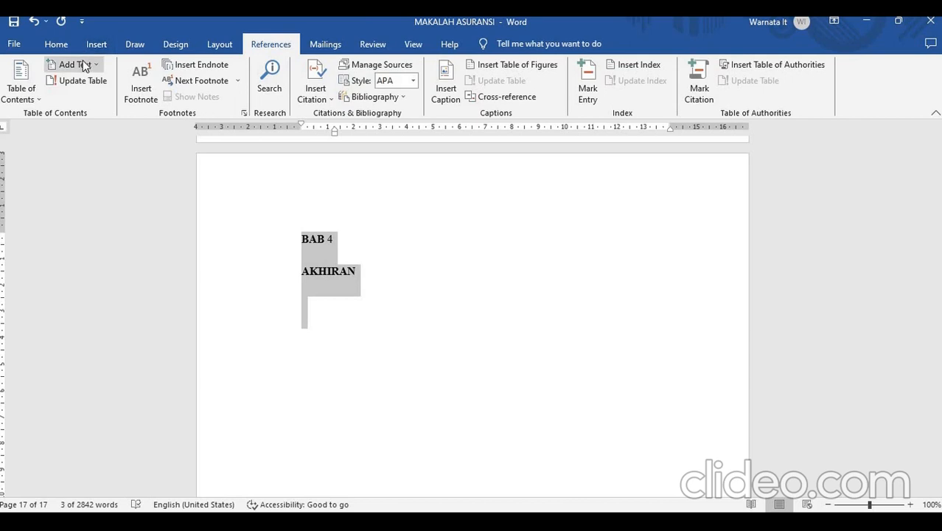
{"action": "left_click", "coordinate": [94, 102]}
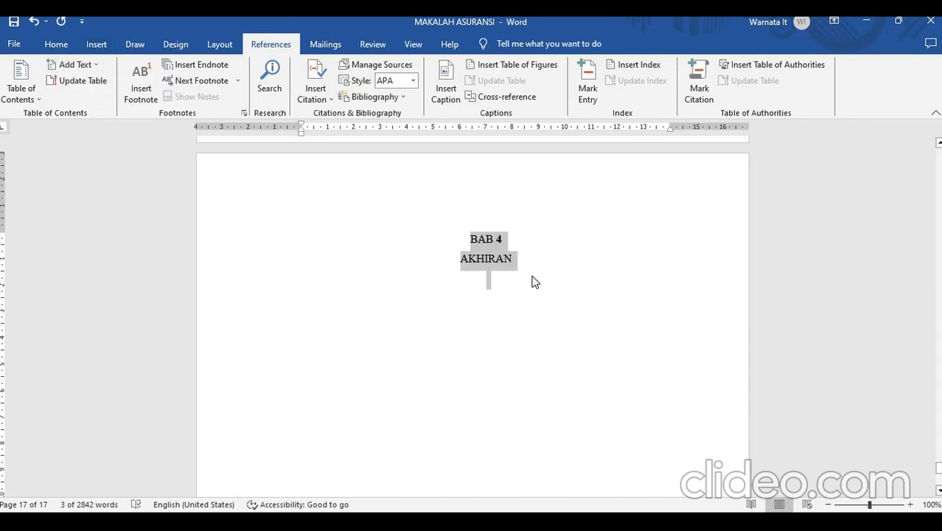
{"action": "left_click", "coordinate": [597, 317]}
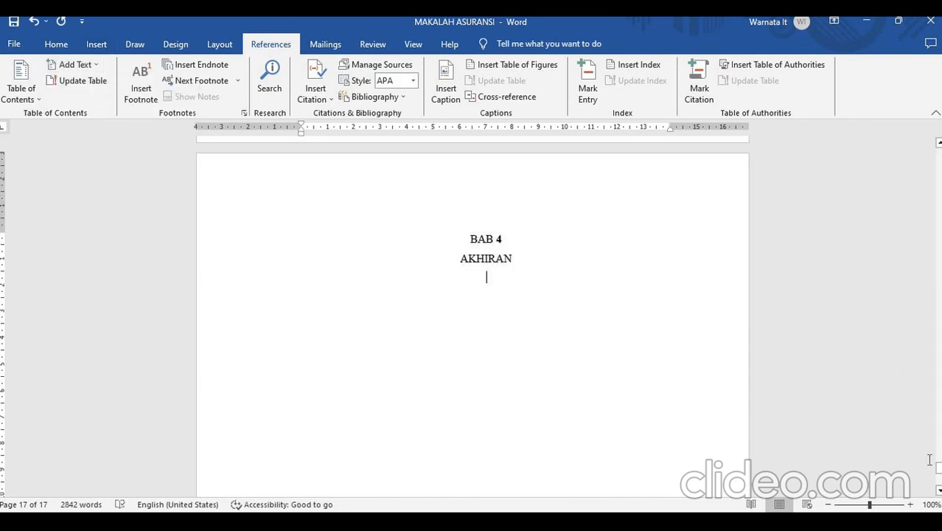
- Update the entire table of contents on the first page to include the new chapter
{"action": "left_click_drag", "start_coordinate": [936, 469], "coordinate": [883, 164]}
{"action": "left_click", "coordinate": [605, 351]}
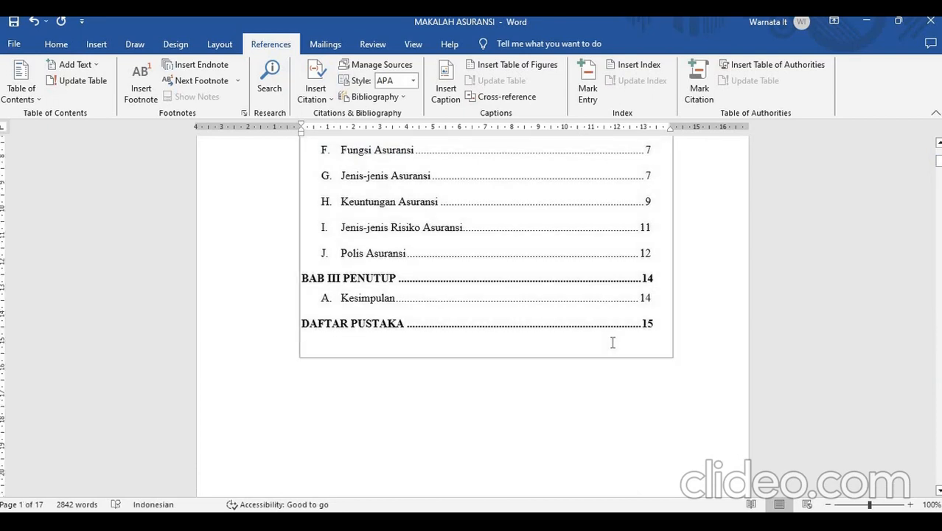
{"action": "left_click", "coordinate": [83, 83]}
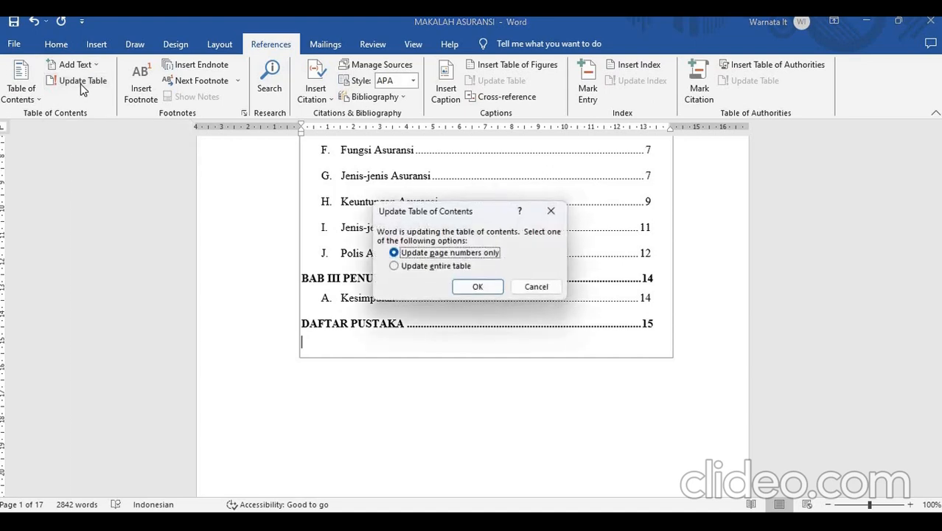
{"action": "left_click", "coordinate": [431, 267]}
{"action": "left_click", "coordinate": [465, 287]}
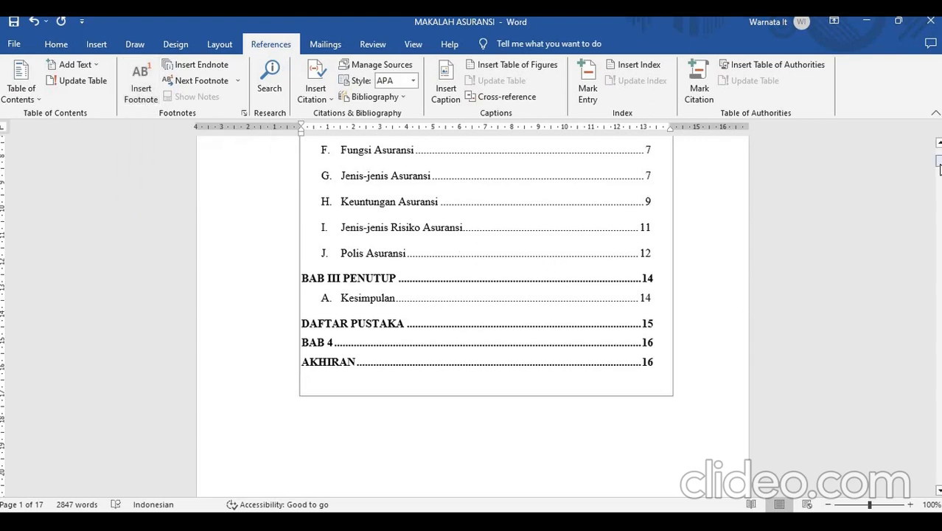
- Insert a footnote at the end of the first Kesimpulan paragraph in BAB III, after "dipertanggungkan."
{"action": "left_click_drag", "start_coordinate": [940, 168], "coordinate": [939, 431]}
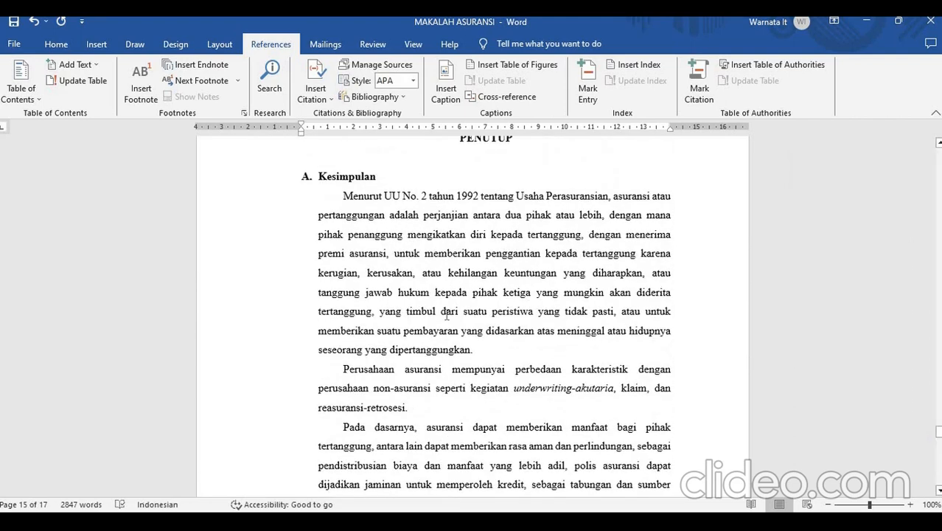
{"action": "left_click", "coordinate": [479, 350]}
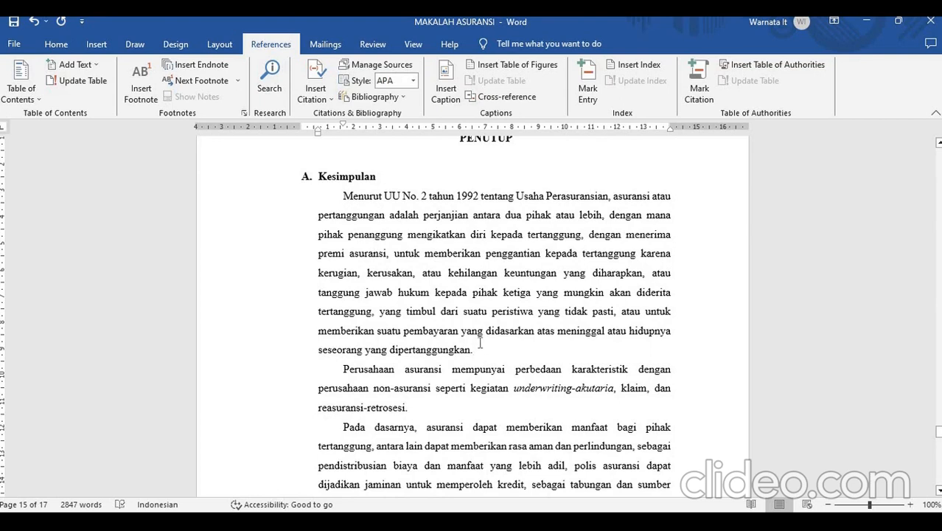
{"action": "left_click", "coordinate": [143, 87]}
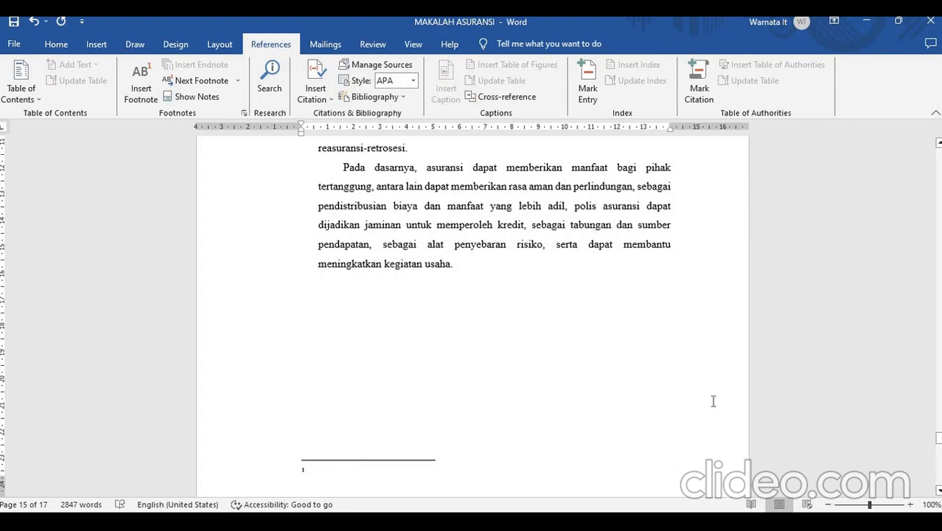
- Enter "pe" as the text of footnote 1 on the BAB III page and check its reference mark in the paragraph
{"action": "left_click_drag", "start_coordinate": [938, 438], "coordinate": [937, 426]}
{"action": "left_click", "coordinate": [481, 289]}
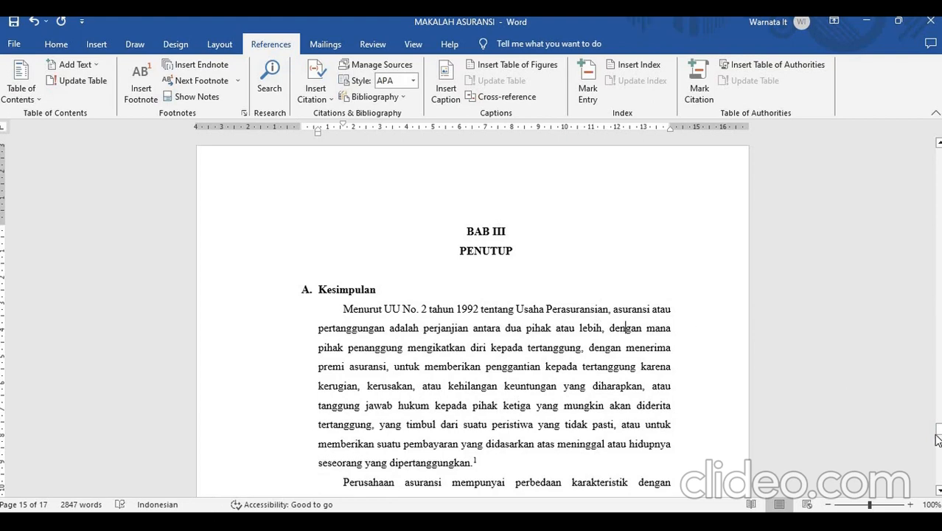
{"action": "left_click_drag", "start_coordinate": [940, 438], "coordinate": [938, 450]}
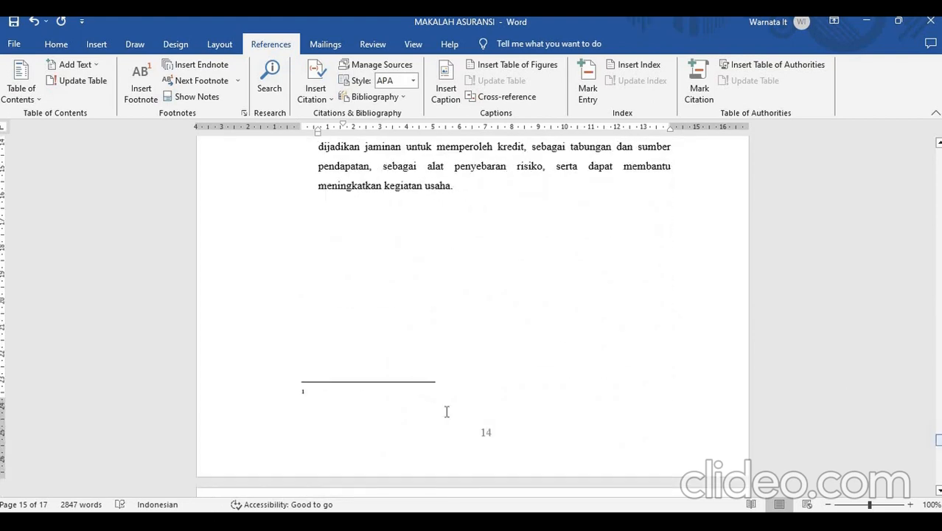
{"action": "left_click", "coordinate": [329, 391]}
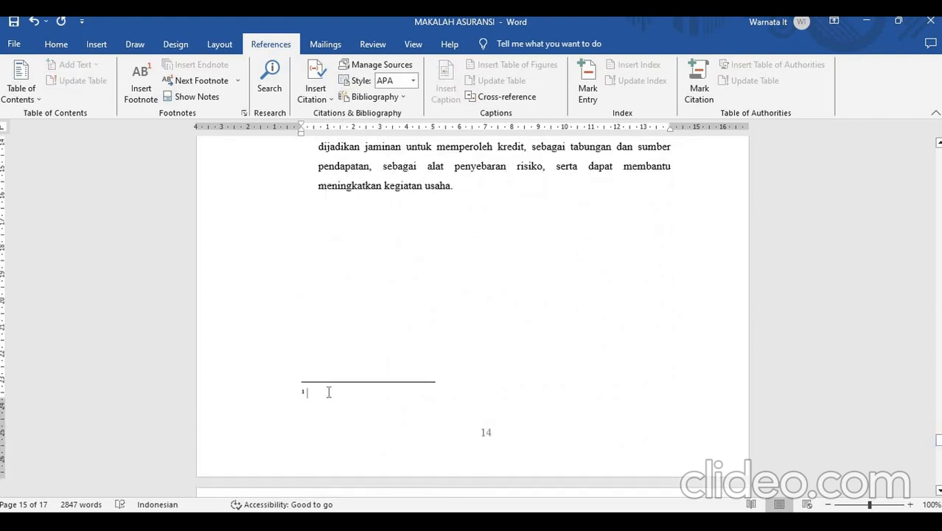
{"action": "type", "text": "pe"}
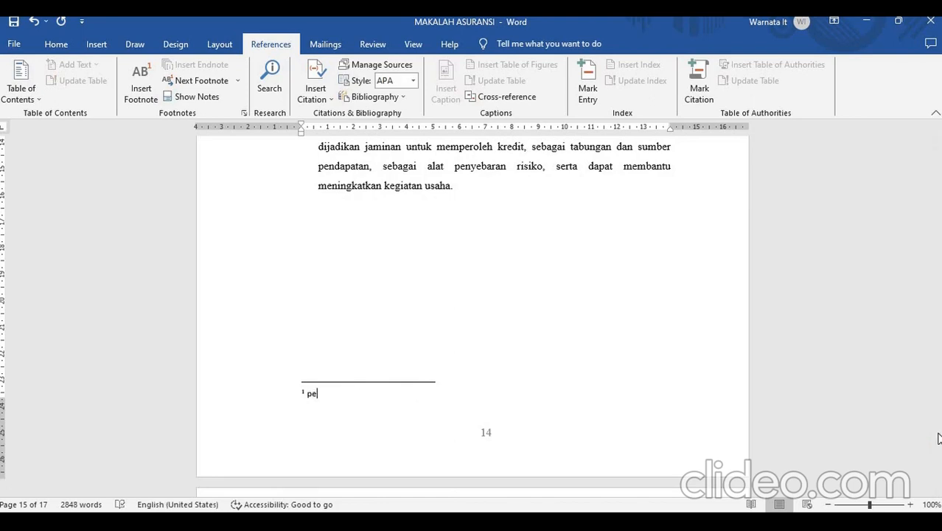
{"action": "left_click_drag", "start_coordinate": [939, 440], "coordinate": [937, 434]}
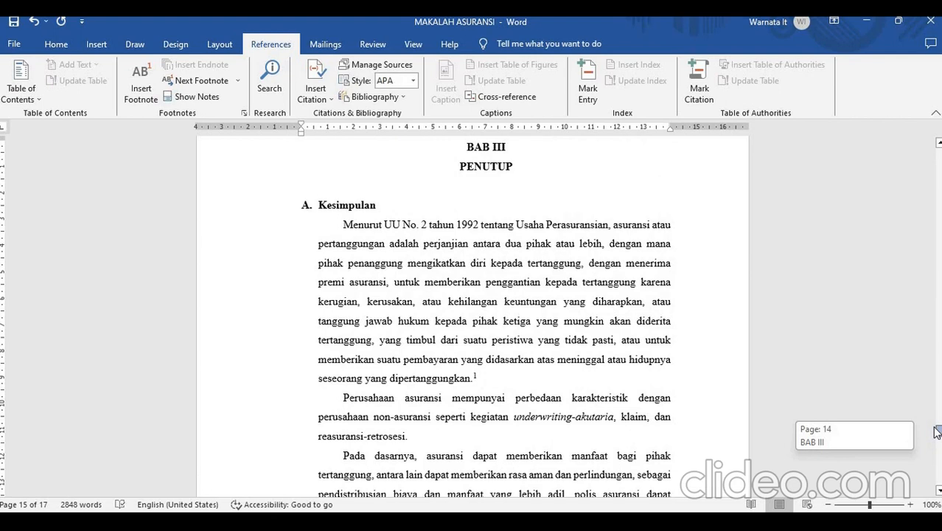
- Replace the text of footnote 1 on the BAB III page with "Usaha perasuaransian"
{"action": "left_click_drag", "start_coordinate": [936, 431], "coordinate": [936, 440]}
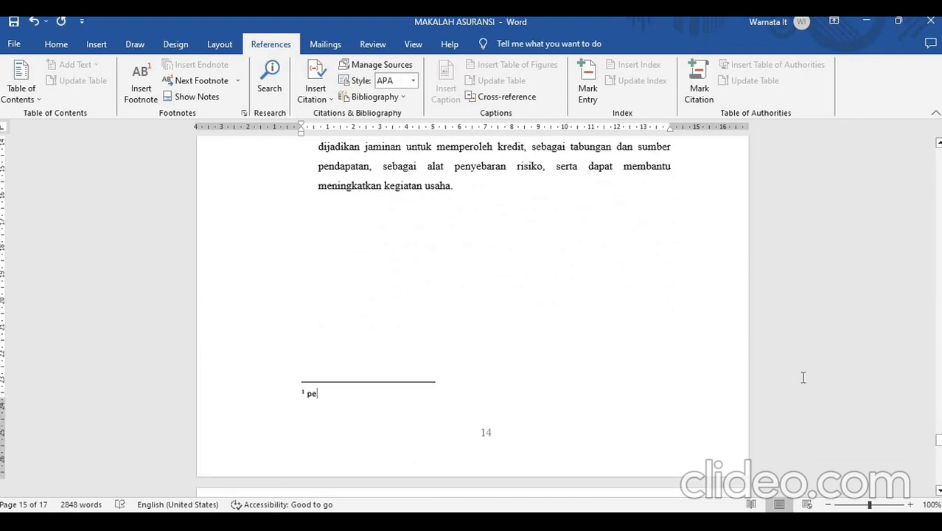
{"action": "type", "text": "rasua"}
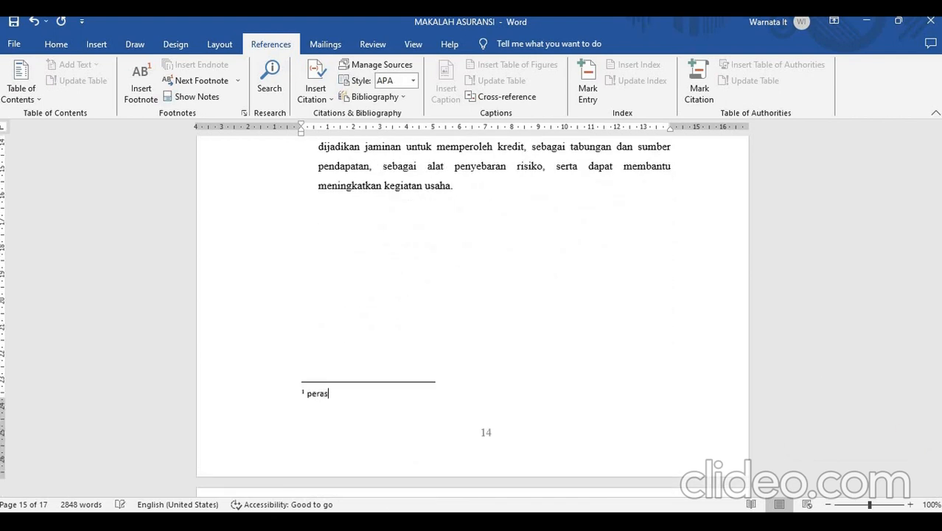
{"action": "key", "text": "BackSpace"}
{"action": "type", "text": "ra"}
{"action": "key", "text": "BackSpace"}
{"action": "key", "text": "BackSpace"}
{"action": "key", "text": "BackSpace"}
{"action": "key", "text": "BackSpace"}
{"action": "key", "text": "BackSpace"}
{"action": "key", "text": "BackSpace"}
{"action": "key", "text": "BackSpace"}
{"action": "key", "text": "BackSpace"}
{"action": "type", "text": "Usaha perasuaransian"}
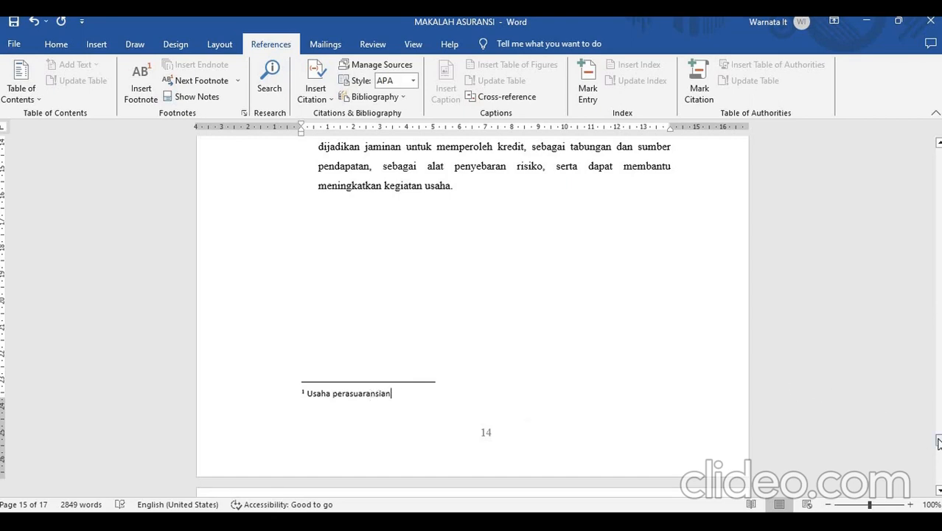
- Add a footnote after "reasuransi-retrosesi." in the second Kesimpulan paragraph with the text "Perbedaan Perusahaan asuransi"
{"action": "left_click_drag", "start_coordinate": [940, 439], "coordinate": [940, 434]}
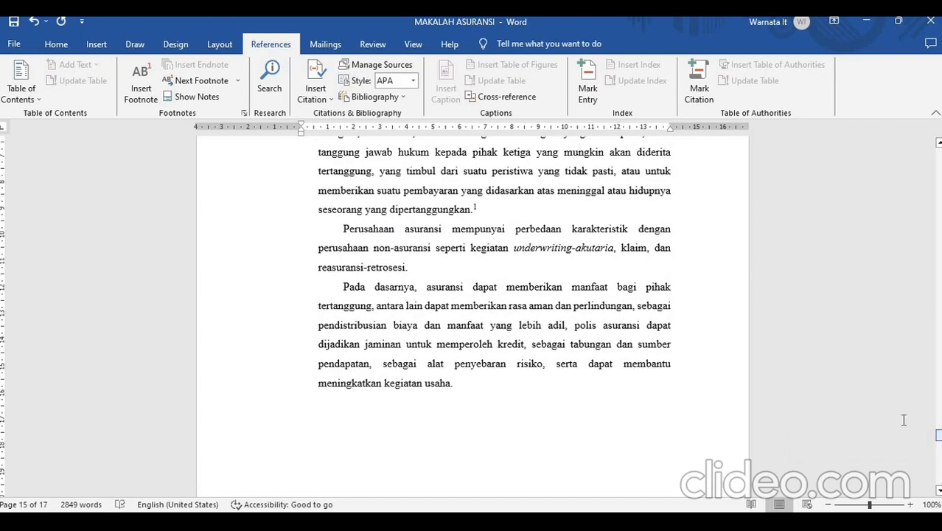
{"action": "left_click", "coordinate": [429, 267]}
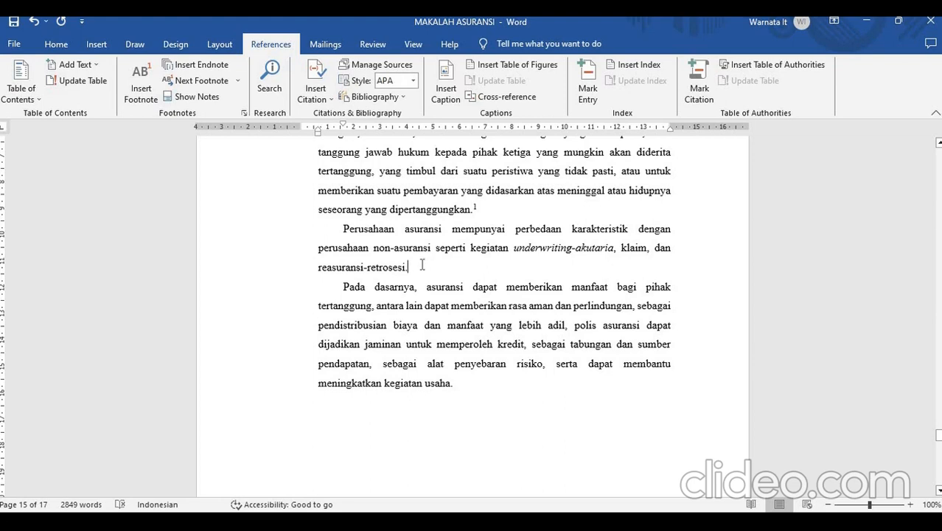
{"action": "left_click", "coordinate": [141, 87]}
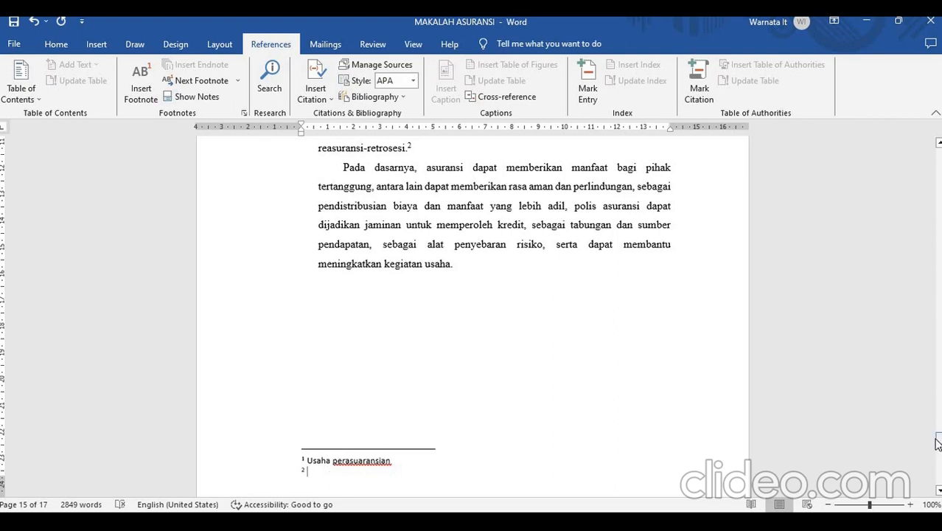
{"action": "left_click_drag", "start_coordinate": [938, 442], "coordinate": [937, 443]}
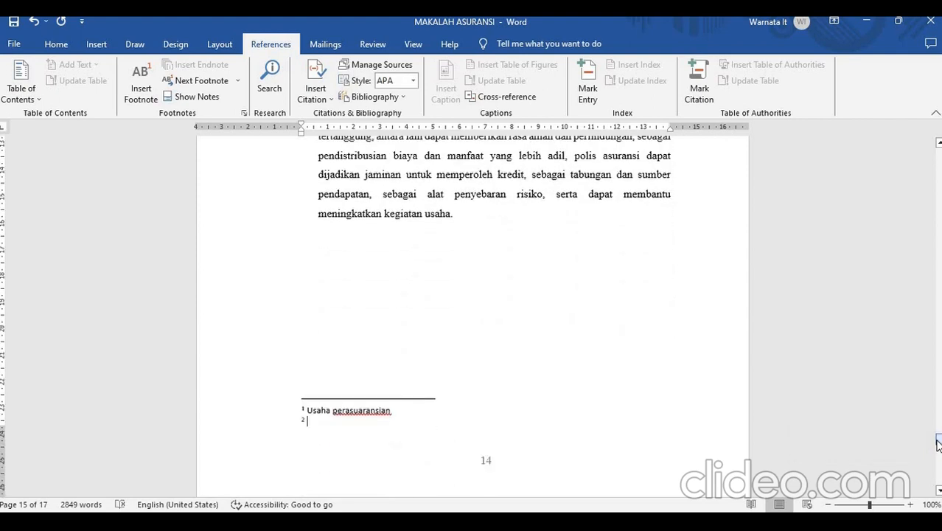
{"action": "type", "text": "perbed"}
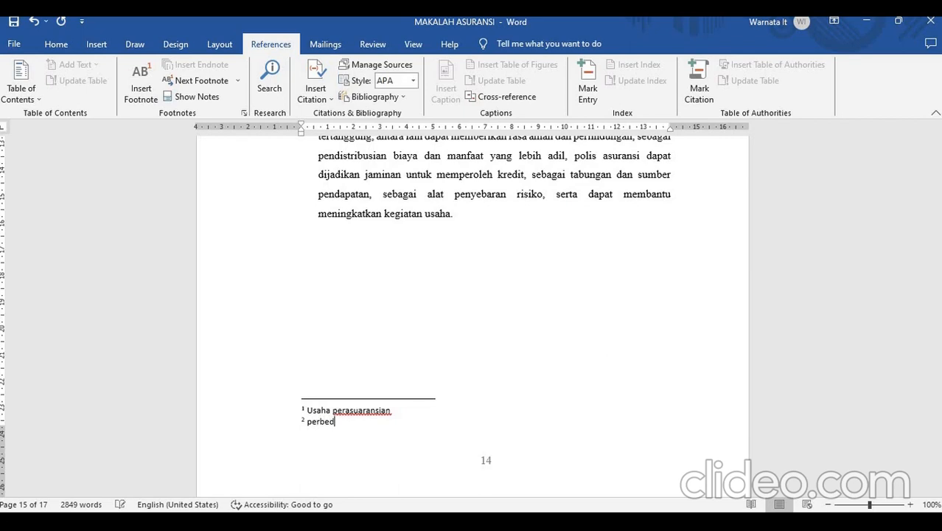
{"action": "type", "text": "aan perusah"}
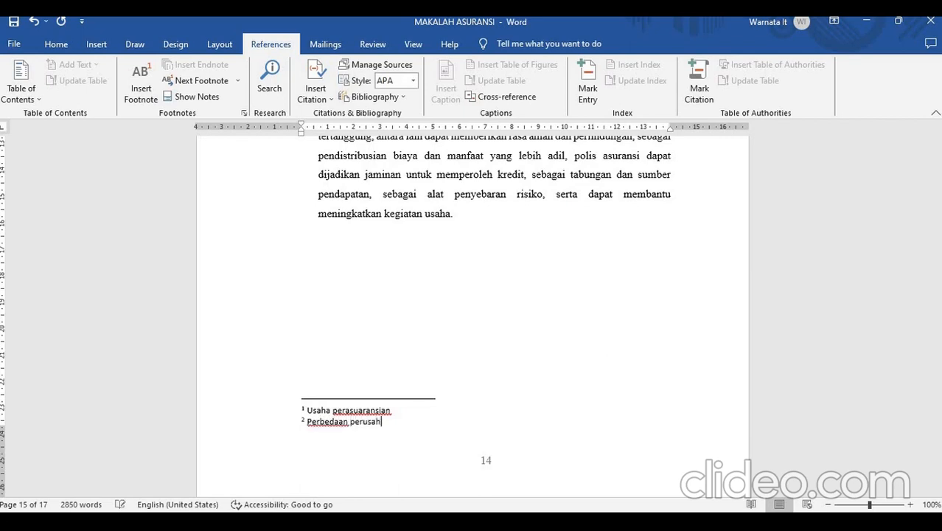
{"action": "type", "text": "aan asuransi"}
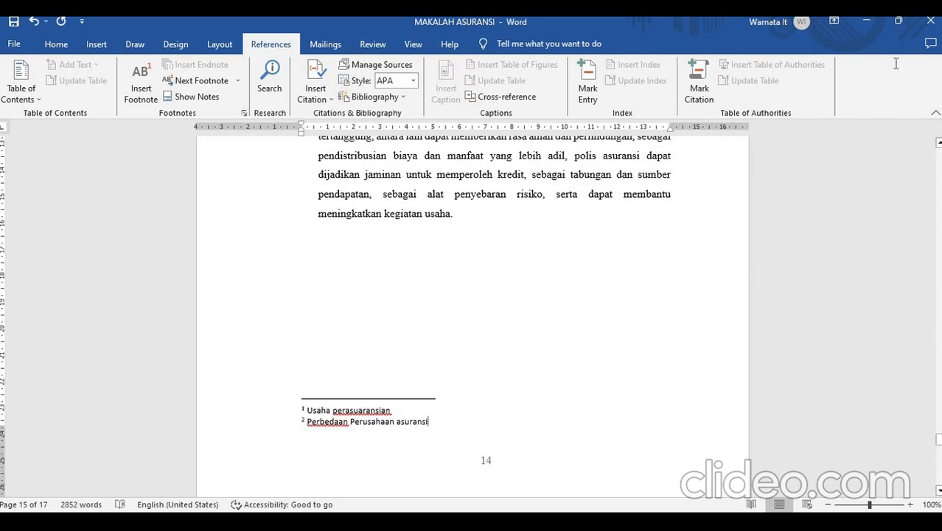
- Insert an endnote on the empty line below the last Kesimpulan paragraph in BAB III
{"action": "left_click", "coordinate": [519, 296]}
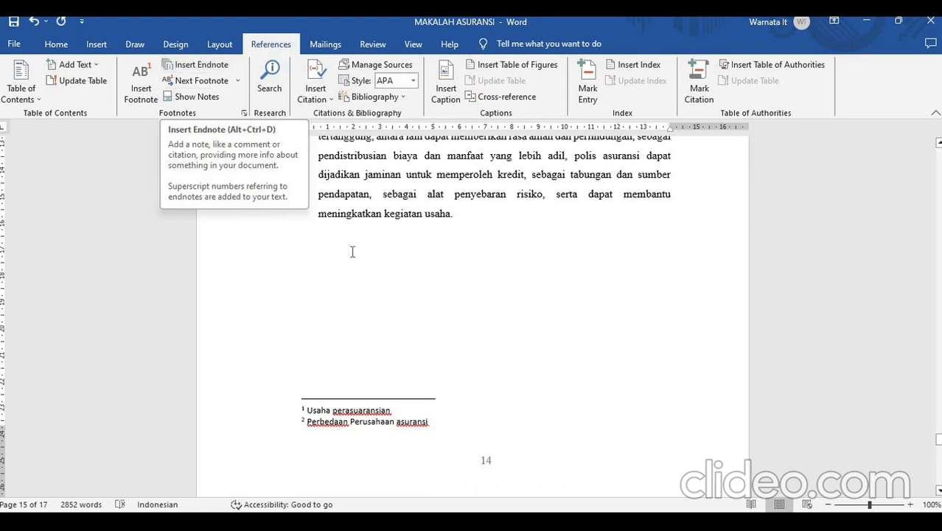
{"action": "left_click", "coordinate": [196, 64]}
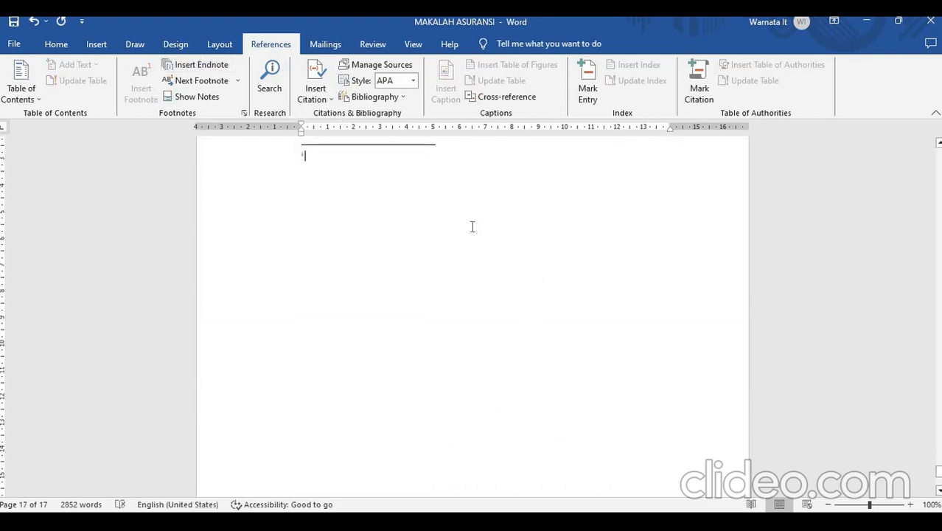
{"action": "left_click_drag", "start_coordinate": [938, 472], "coordinate": [939, 476]}
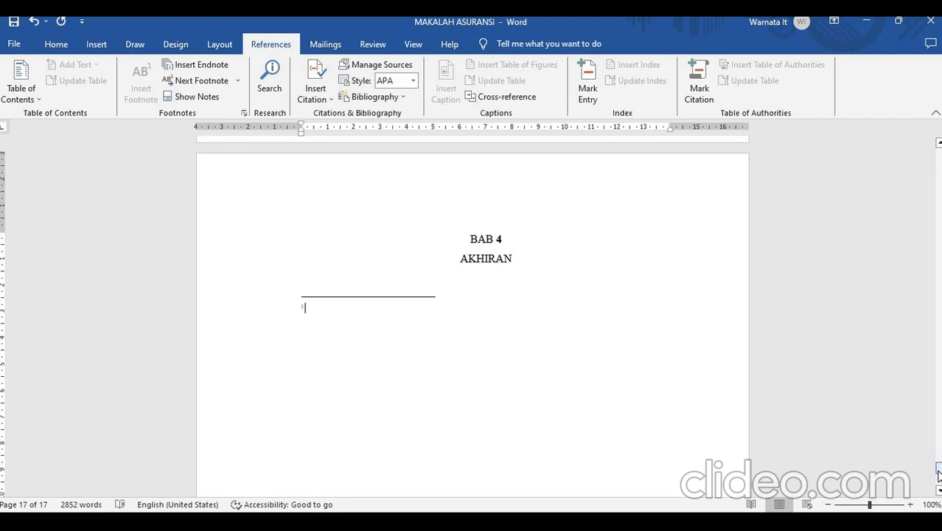
- Enter the endnote text under AKHIRAN as "Kutipan detik.com,penulis" followed by the author's name
{"action": "type", "text": "kutipan detilk"}
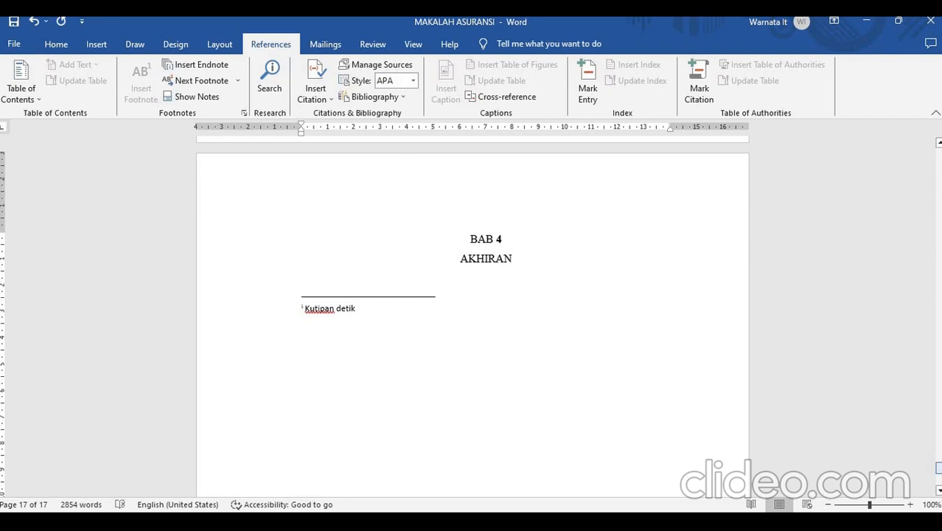
{"action": "key", "text": "BackSpace"}
{"action": "type", "text": "k.com"}
{"action": "key", "text": "BackSpace"}
{"action": "key", "text": "BackSpace"}
{"action": "key", "text": "BackSpace"}
{"action": "key", "text": "BackSpace"}
{"action": "key", "text": "BackSpace"}
{"action": "type", "text": "ik.com"}
{"action": "type", "text": ",penulis adhi"}
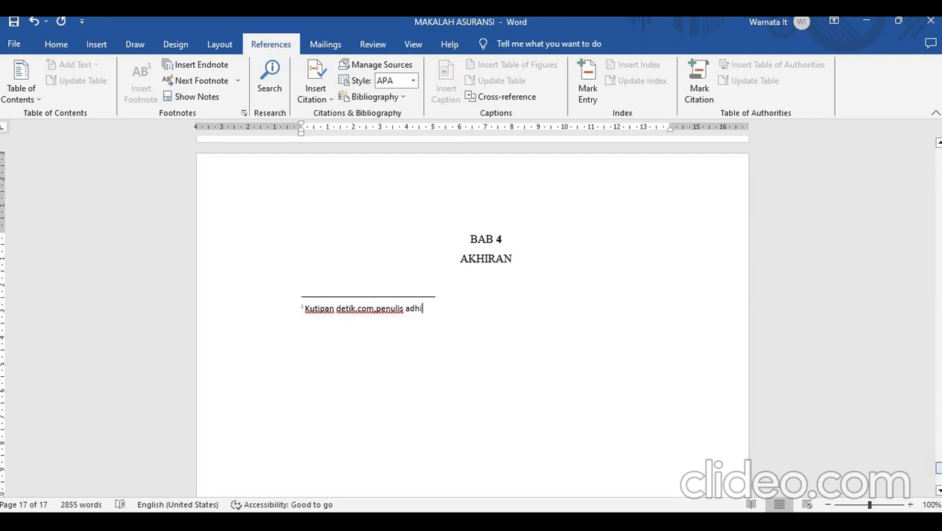
{"action": "left_click", "coordinate": [460, 258]}
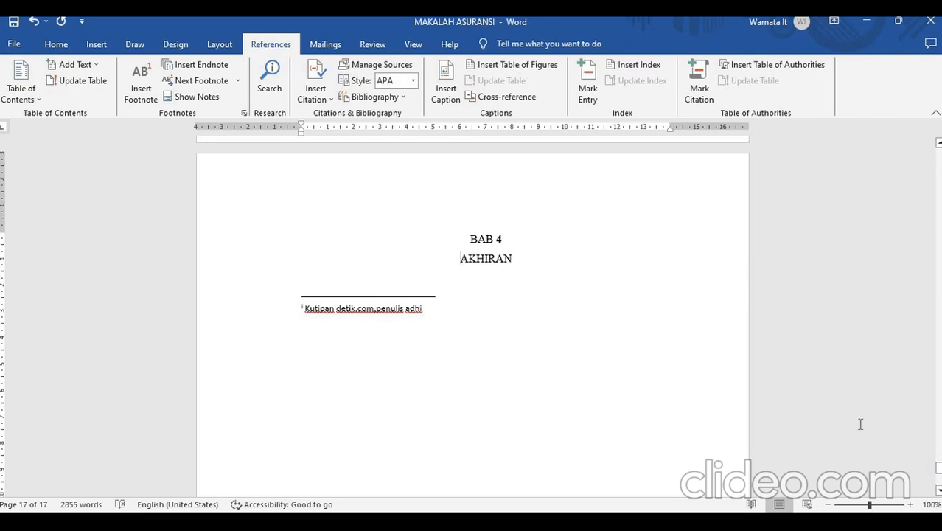
- Examine the footnote and endnote marks in BAB III and the options for moving between the notes
{"action": "left_click_drag", "start_coordinate": [939, 478], "coordinate": [922, 443]}
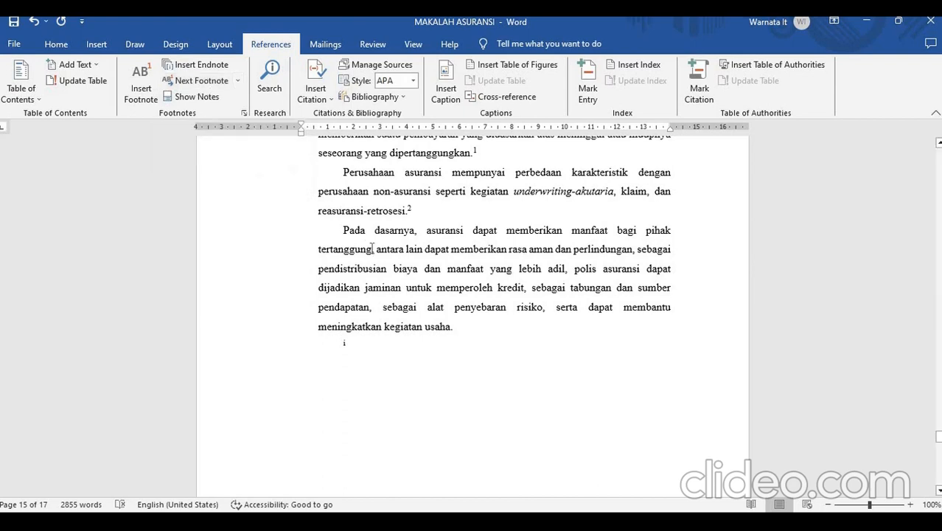
{"action": "left_click", "coordinate": [203, 80]}
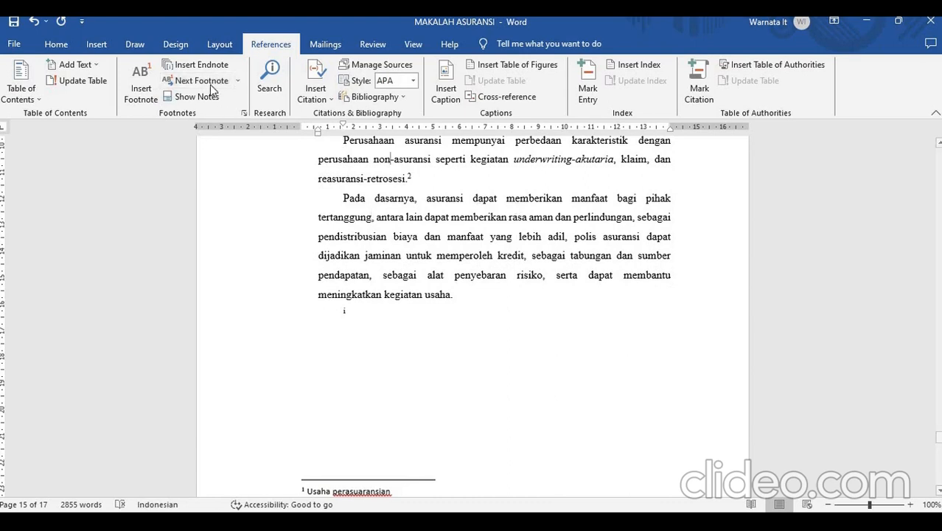
{"action": "left_click", "coordinate": [239, 83]}
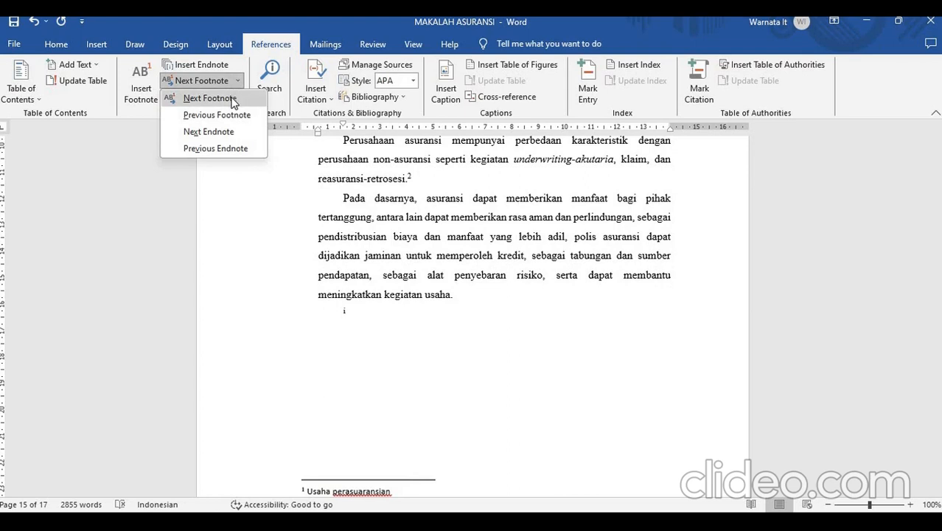
{"action": "left_click", "coordinate": [193, 154]}
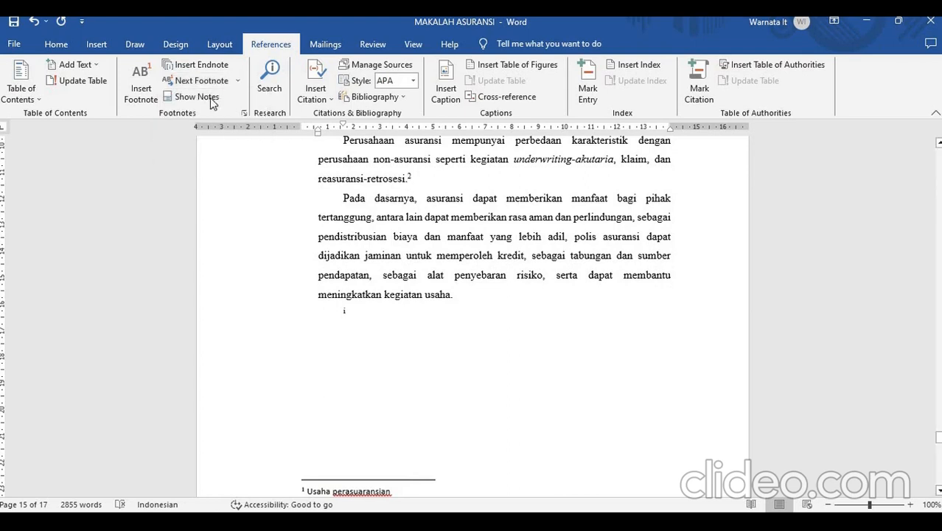
{"action": "left_click", "coordinate": [236, 81]}
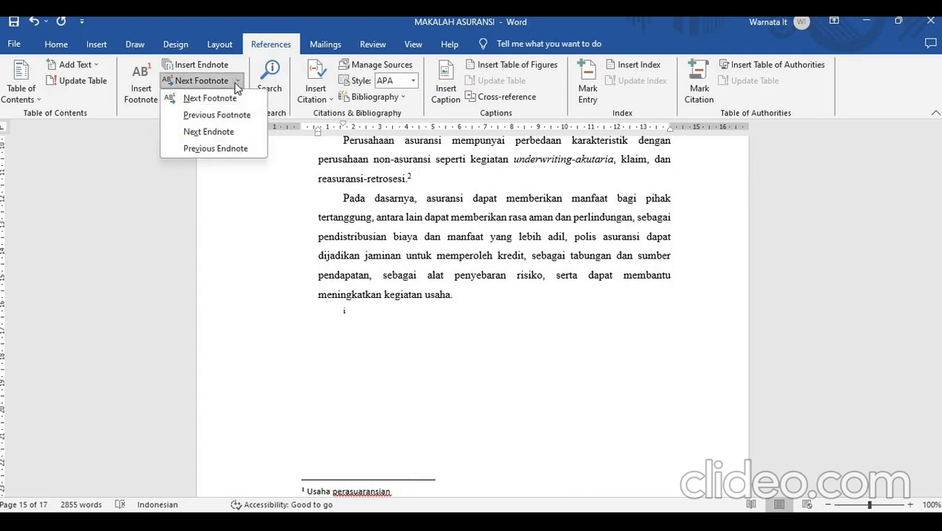
{"action": "left_click", "coordinate": [230, 133]}
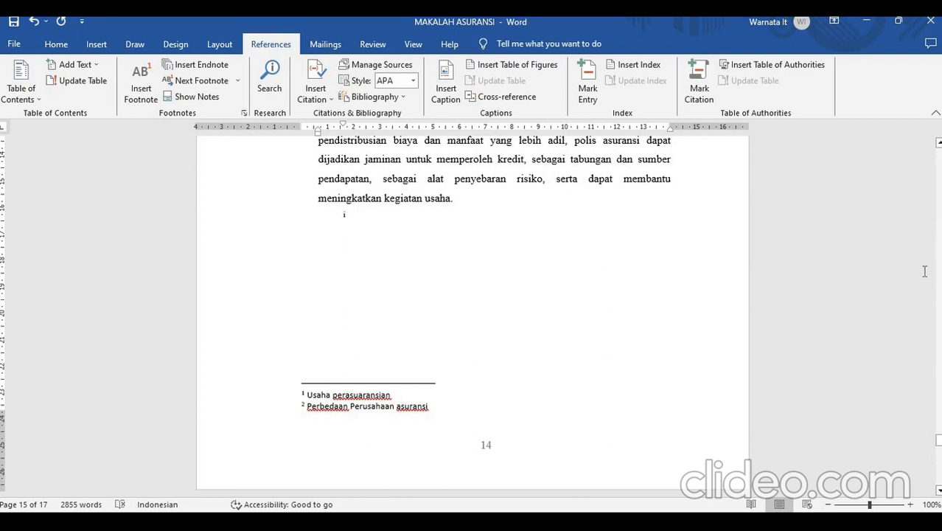
{"action": "mouse_move", "coordinate": [938, 441]}
{"action": "left_mouse_down"}
{"action": "mouse_move", "coordinate": [938, 474]}
{"action": "mouse_move", "coordinate": [938, 443]}
{"action": "left_mouse_up"}
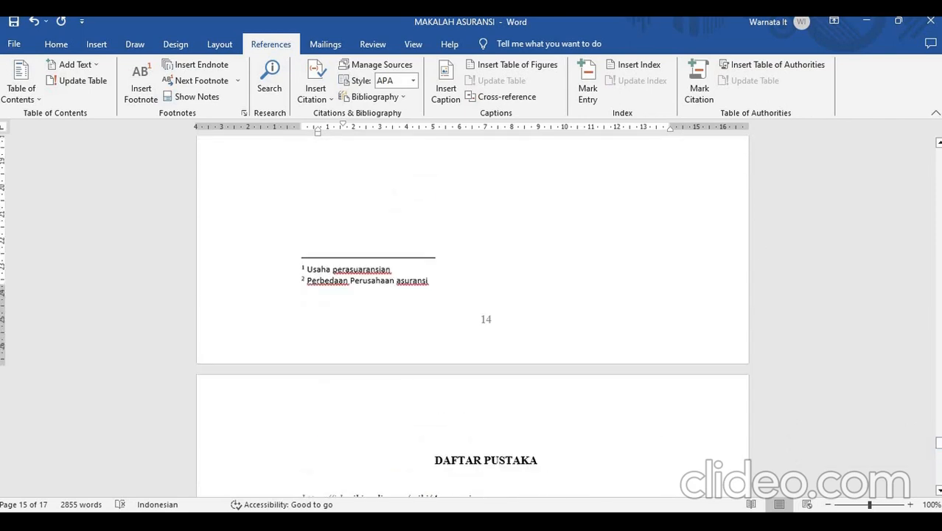
{"action": "left_click_drag", "start_coordinate": [938, 444], "coordinate": [931, 419]}
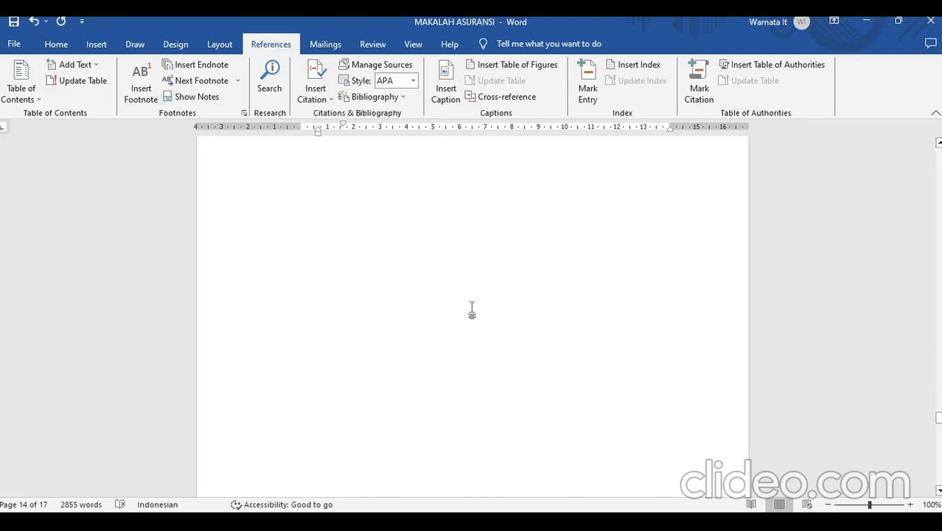
{"action": "scroll", "coordinate": [472, 310], "scroll_direction": "up", "scroll_amount": 10}
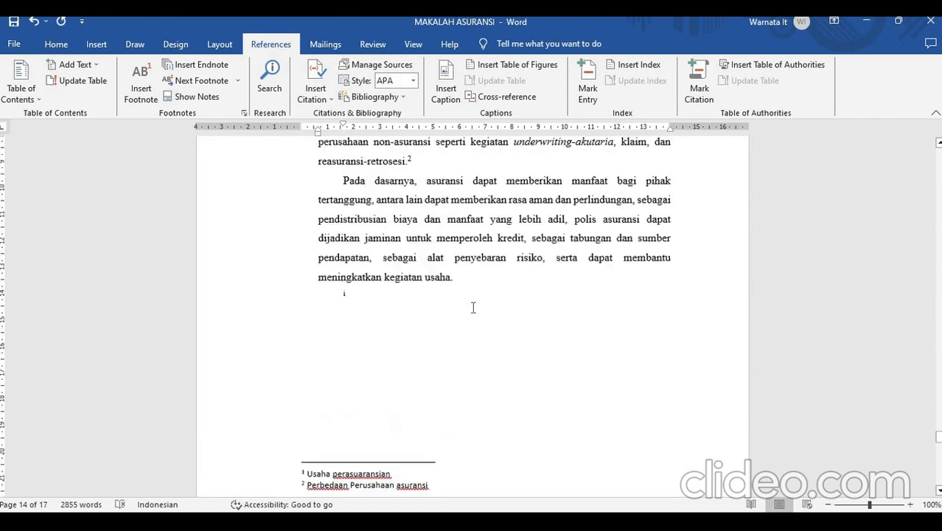
{"action": "scroll", "coordinate": [472, 307], "scroll_direction": "up", "scroll_amount": 10}
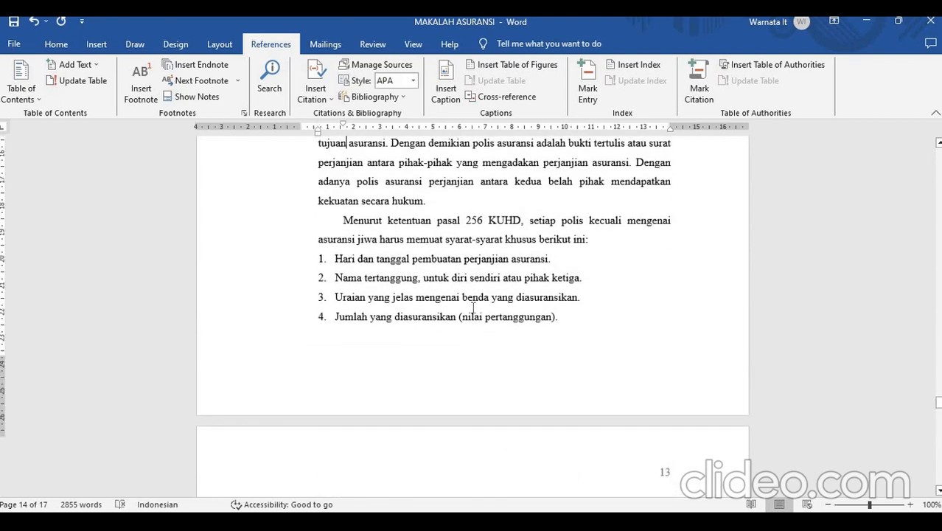
{"action": "scroll", "coordinate": [473, 307], "scroll_direction": "up", "scroll_amount": 1}
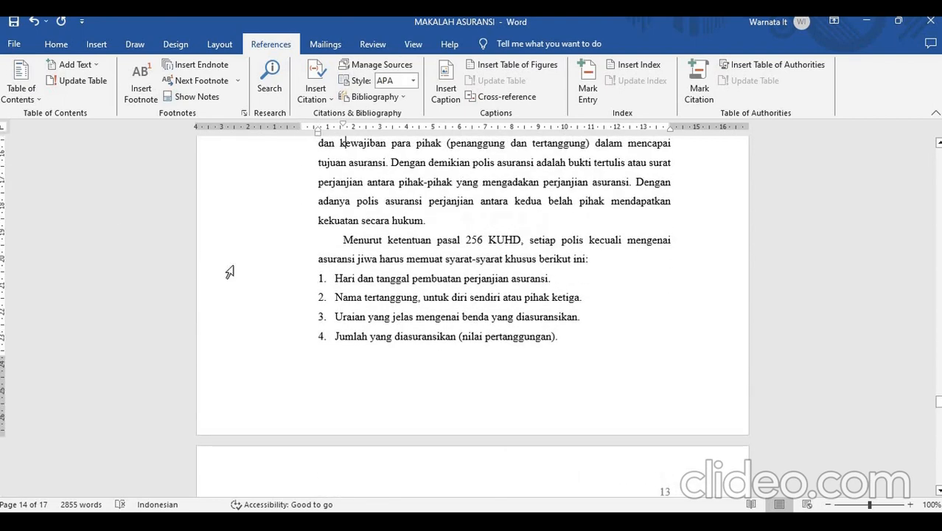
- Show the document's footnote area, and then its endnote area, using Show Notes
{"action": "left_click", "coordinate": [196, 102]}
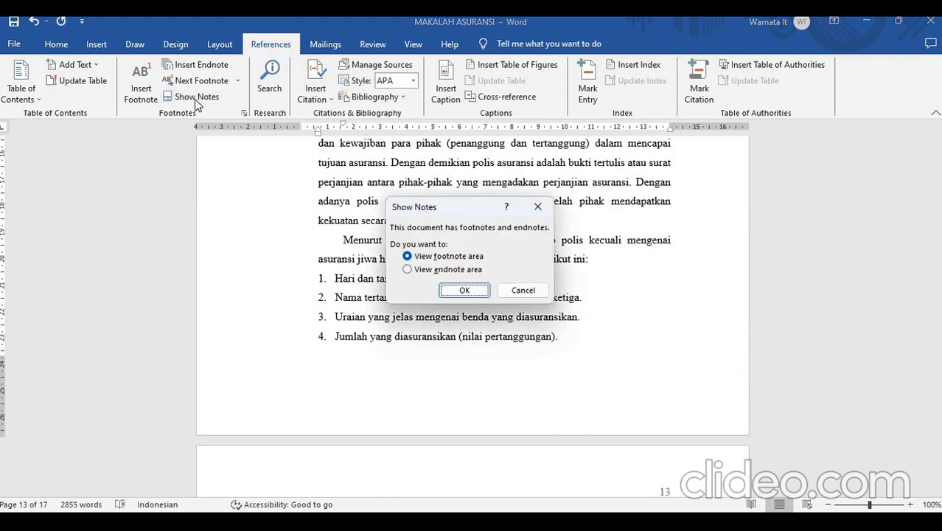
{"action": "left_click", "coordinate": [465, 290]}
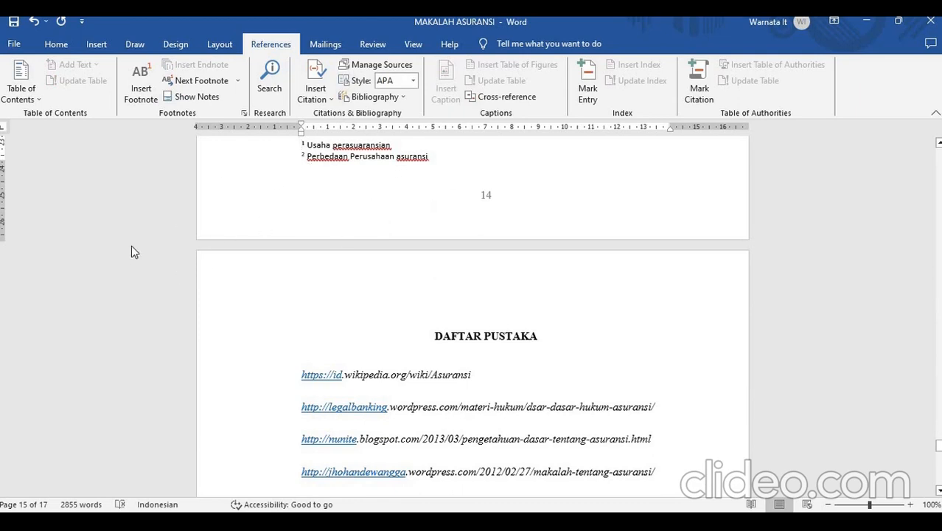
{"action": "left_click", "coordinate": [189, 97]}
{"action": "left_click", "coordinate": [216, 97]}
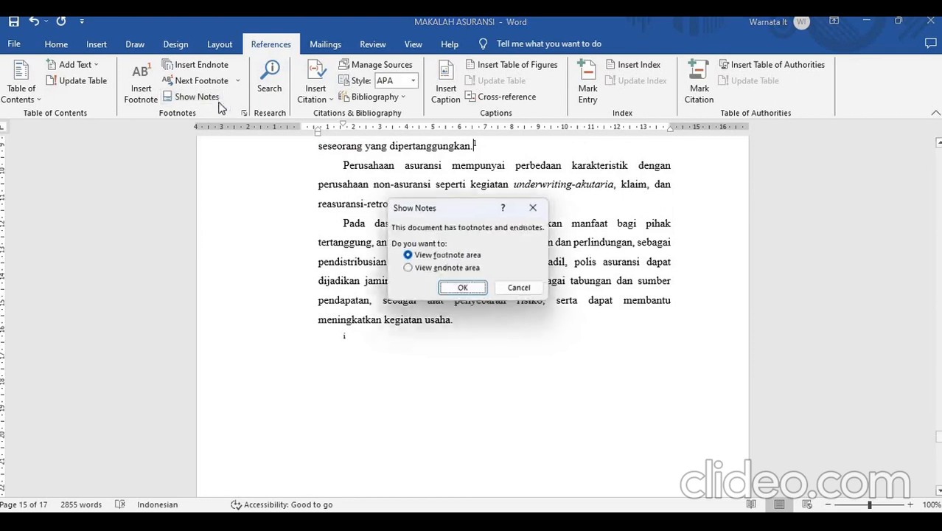
{"action": "left_click", "coordinate": [448, 270]}
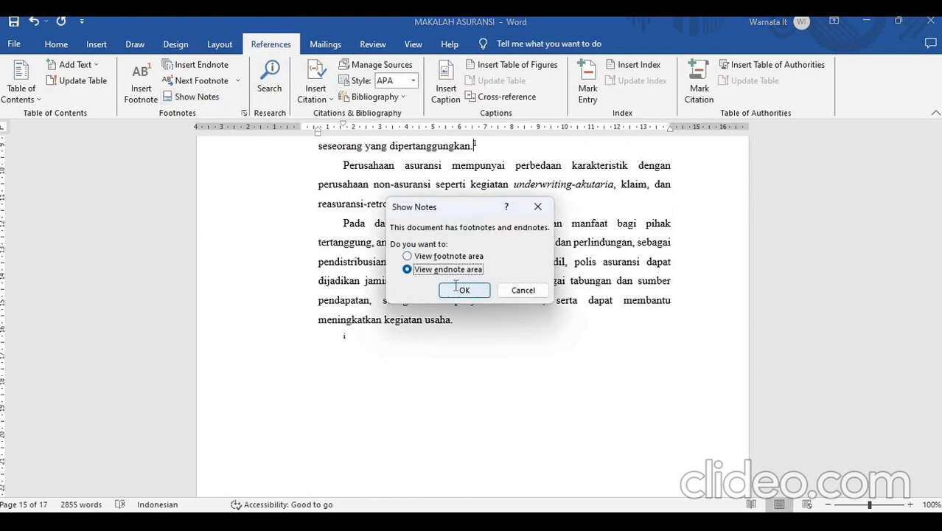
{"action": "left_click", "coordinate": [456, 289]}
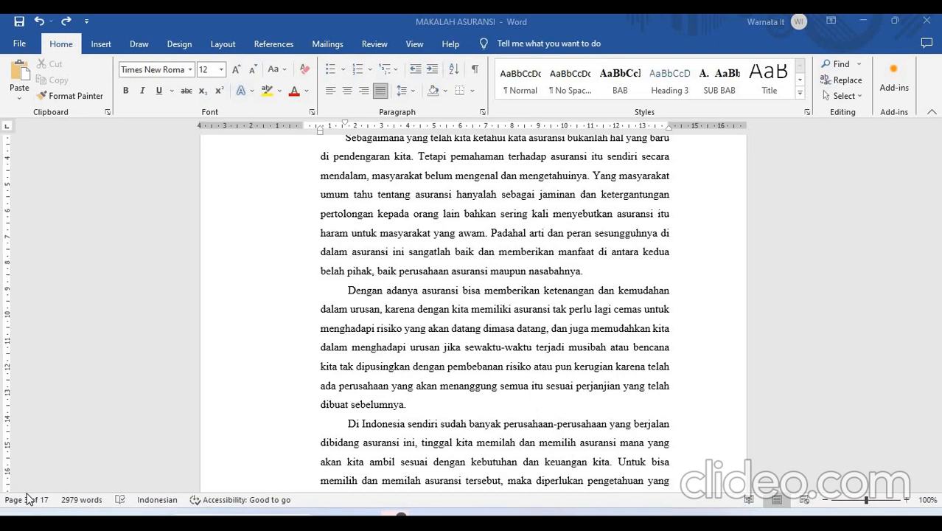
- Look up the word "asuransi" from the second Latar Belakang paragraph with the Research search, and view the results and search scopes
{"action": "left_click", "coordinate": [274, 44]}
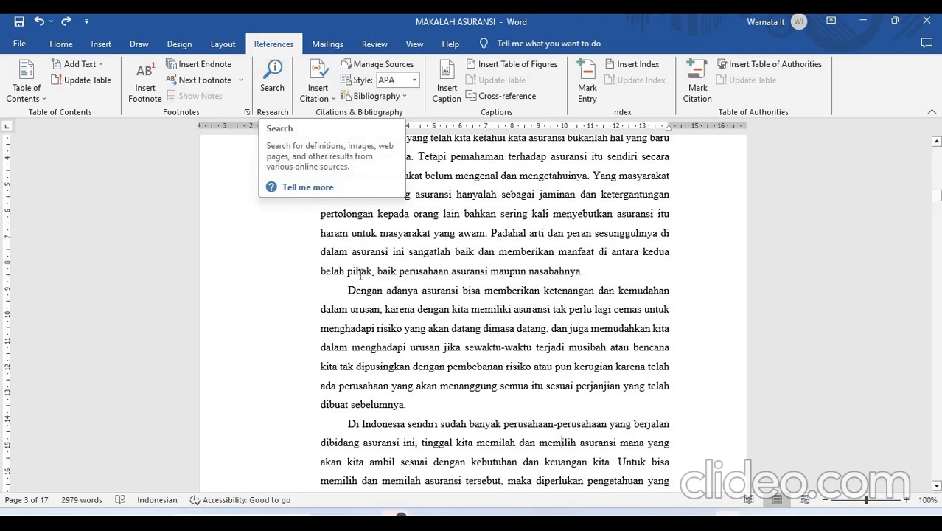
{"action": "left_click", "coordinate": [936, 142]}
{"action": "left_click", "coordinate": [936, 144]}
{"action": "left_click", "coordinate": [936, 145]}
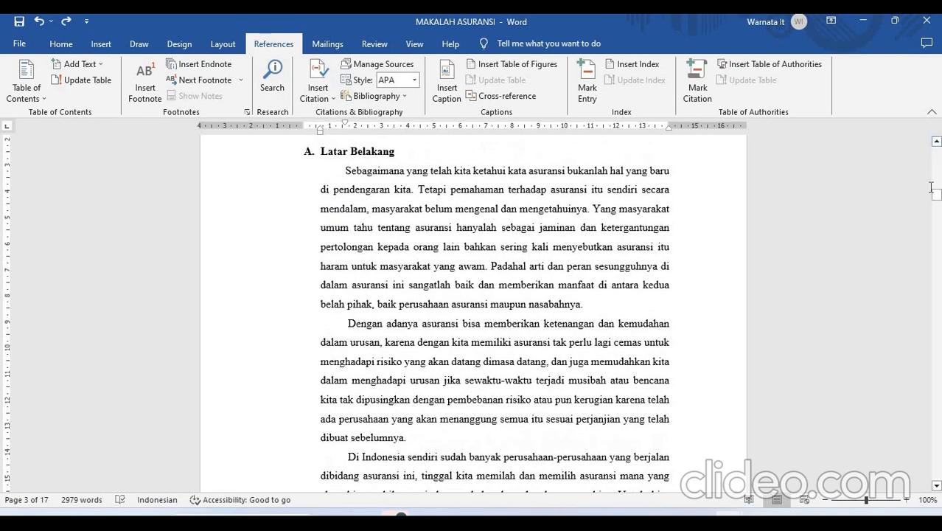
{"action": "mouse_move", "coordinate": [936, 197]}
{"action": "left_mouse_down"}
{"action": "mouse_move", "coordinate": [936, 221]}
{"action": "mouse_move", "coordinate": [935, 193]}
{"action": "left_mouse_up"}
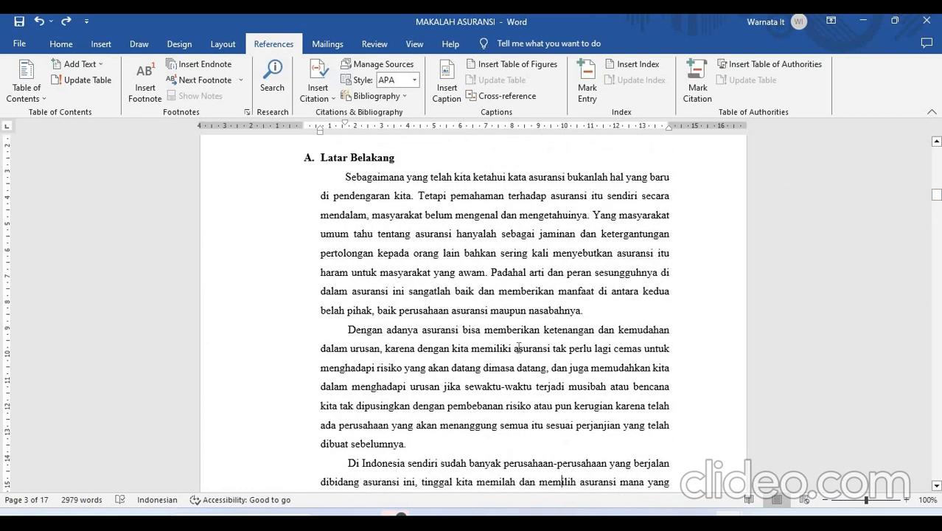
{"action": "left_click_drag", "start_coordinate": [514, 348], "coordinate": [551, 354]}
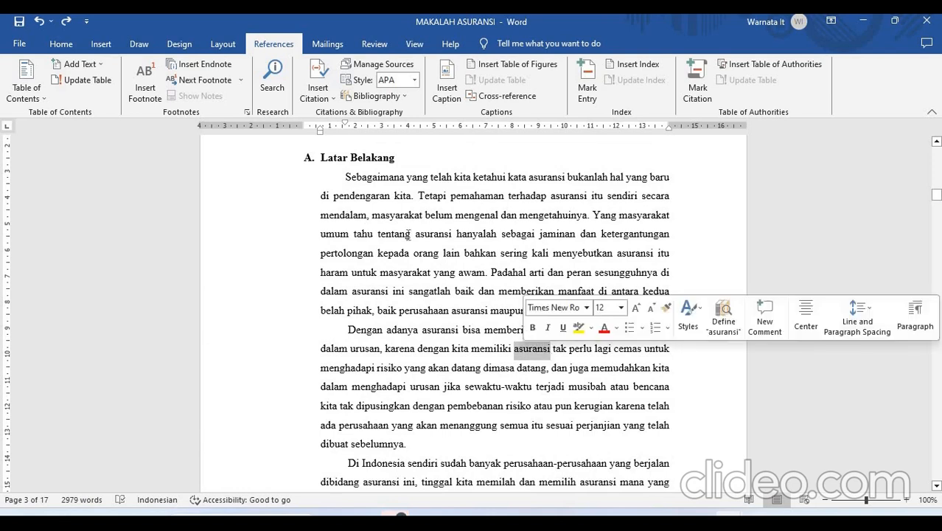
{"action": "left_click", "coordinate": [278, 87]}
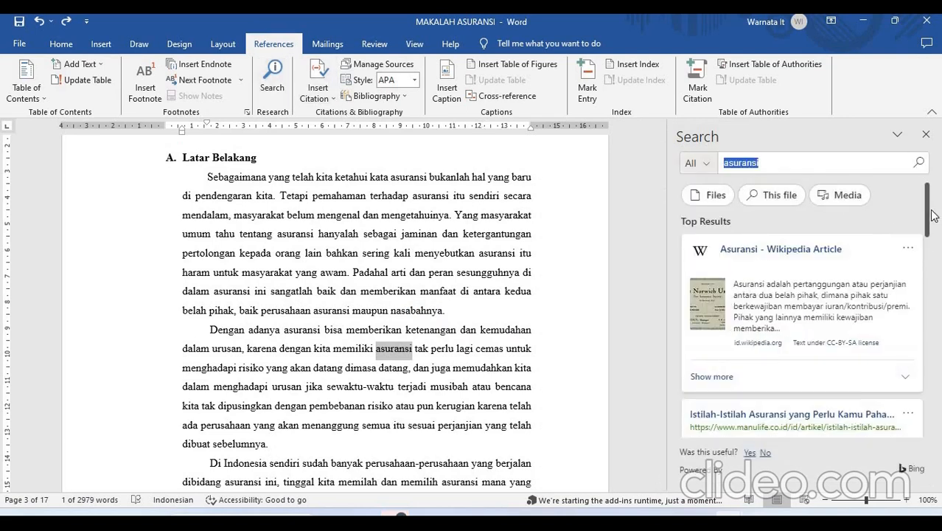
{"action": "left_click_drag", "start_coordinate": [926, 220], "coordinate": [926, 233]}
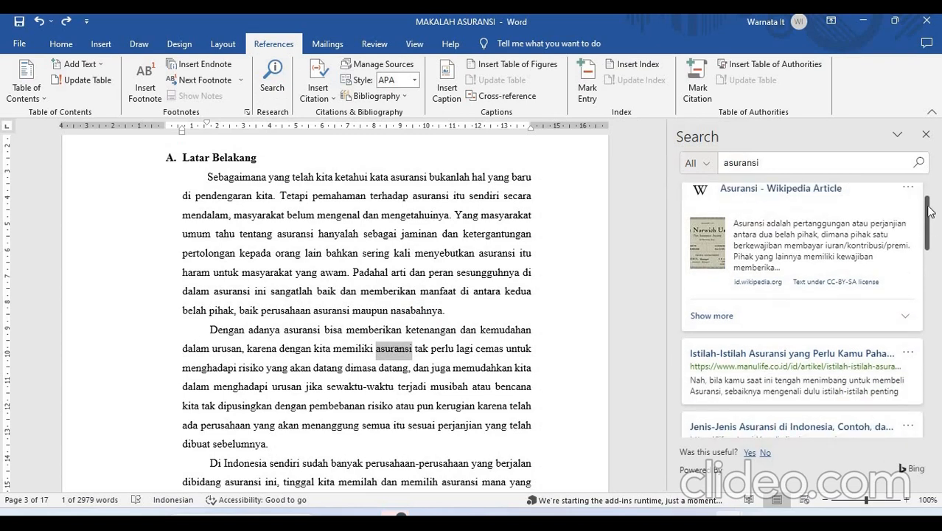
{"action": "left_click_drag", "start_coordinate": [927, 207], "coordinate": [925, 184]}
{"action": "left_click", "coordinate": [697, 164]}
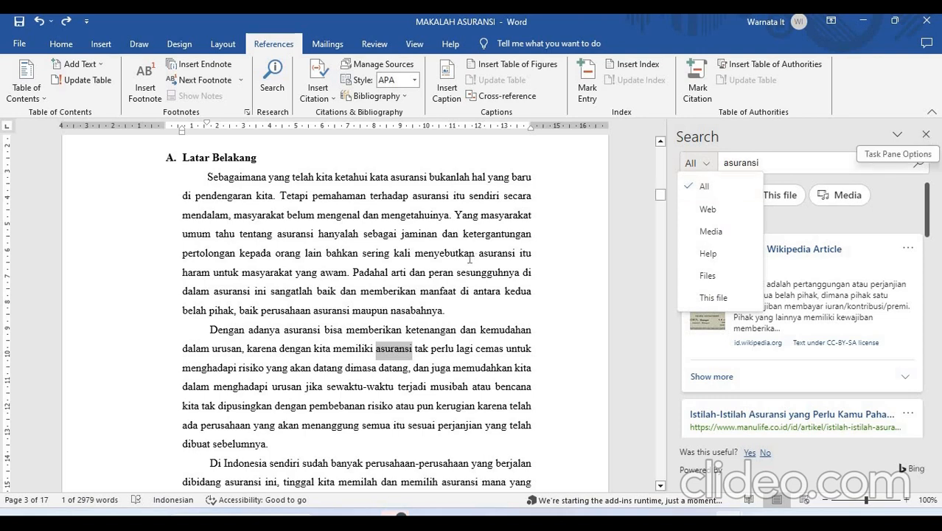
{"action": "left_click", "coordinate": [926, 135]}
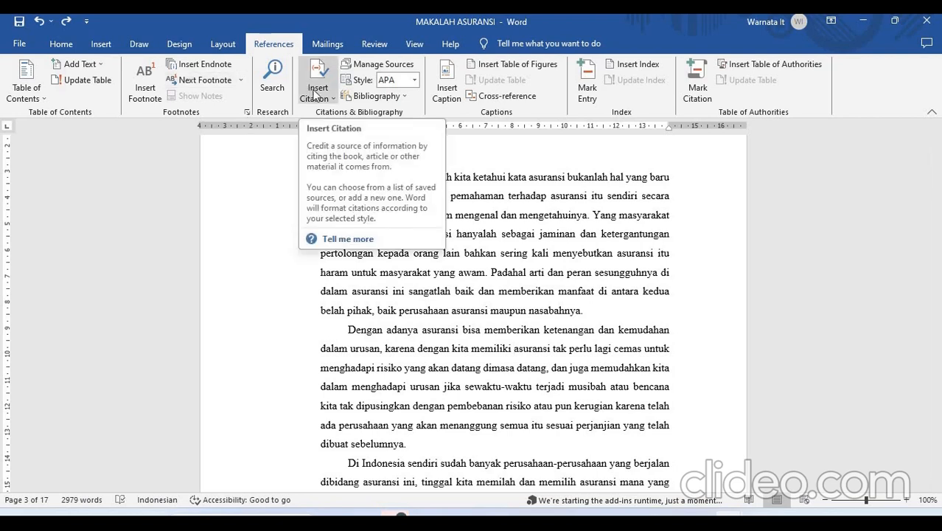
- Start a new citation source of type Book in front of "asuransi" in the second Latar Belakang paragraph
{"action": "left_click", "coordinate": [316, 94]}
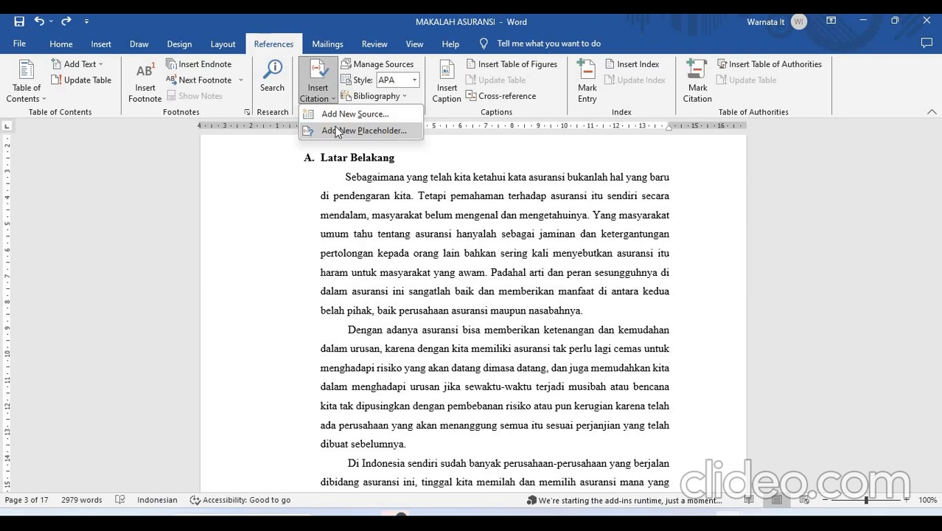
{"action": "left_click", "coordinate": [325, 100]}
{"action": "left_click", "coordinate": [329, 102]}
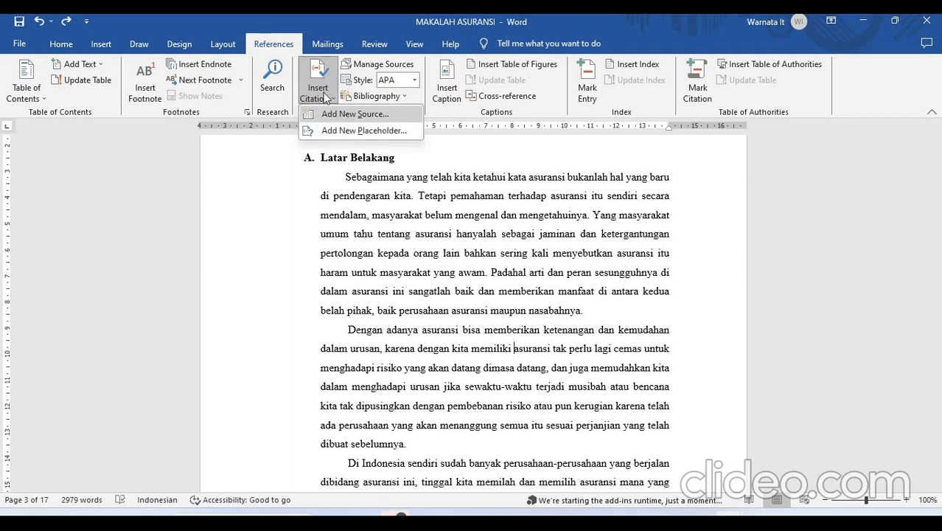
{"action": "left_click", "coordinate": [338, 110]}
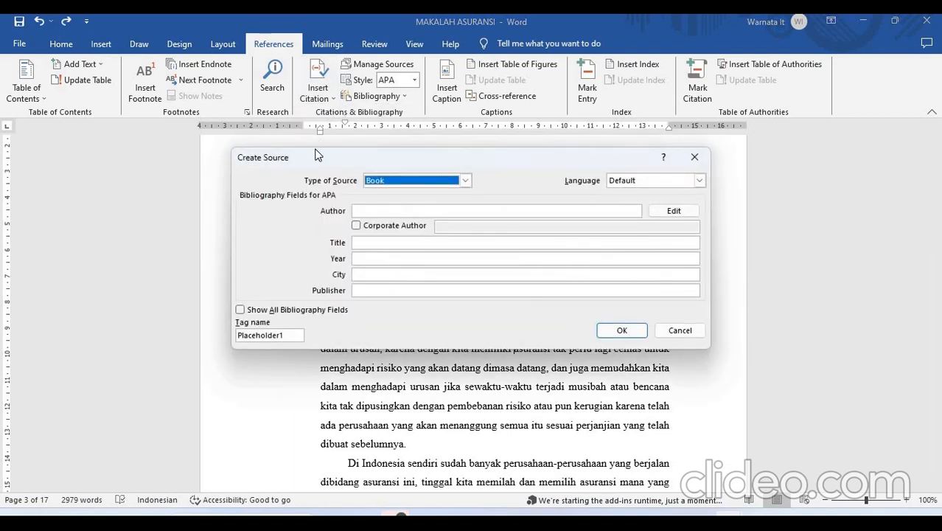
{"action": "left_click_drag", "start_coordinate": [302, 156], "coordinate": [311, 156]}
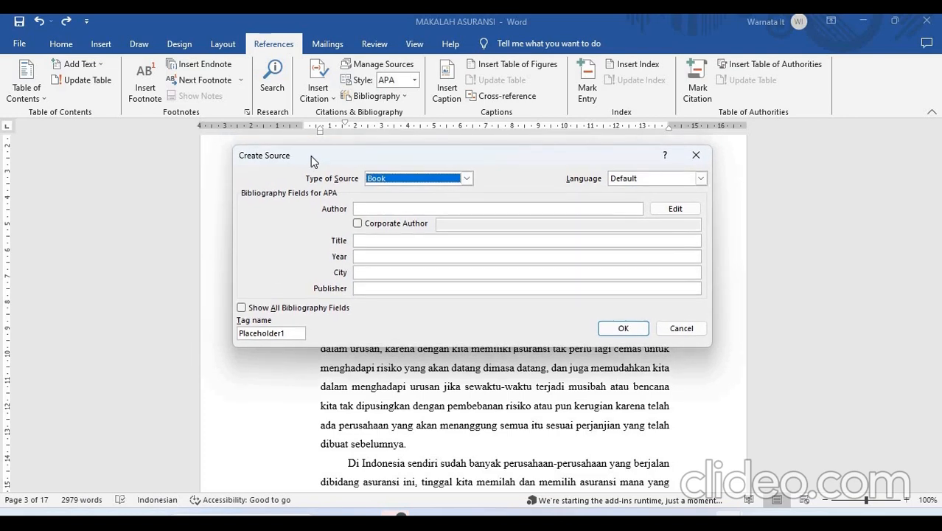
{"action": "left_click", "coordinate": [381, 179]}
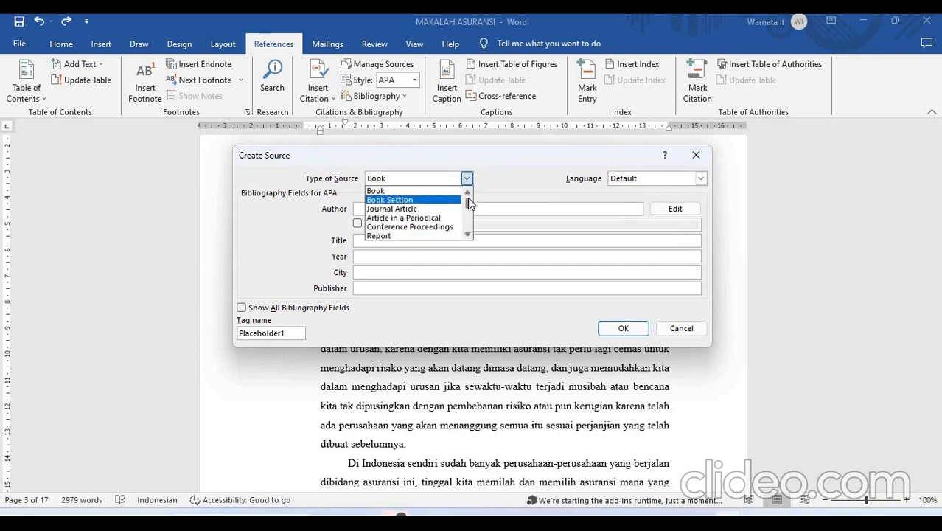
{"action": "left_click_drag", "start_coordinate": [468, 205], "coordinate": [450, 194]}
{"action": "left_click", "coordinate": [426, 191]}
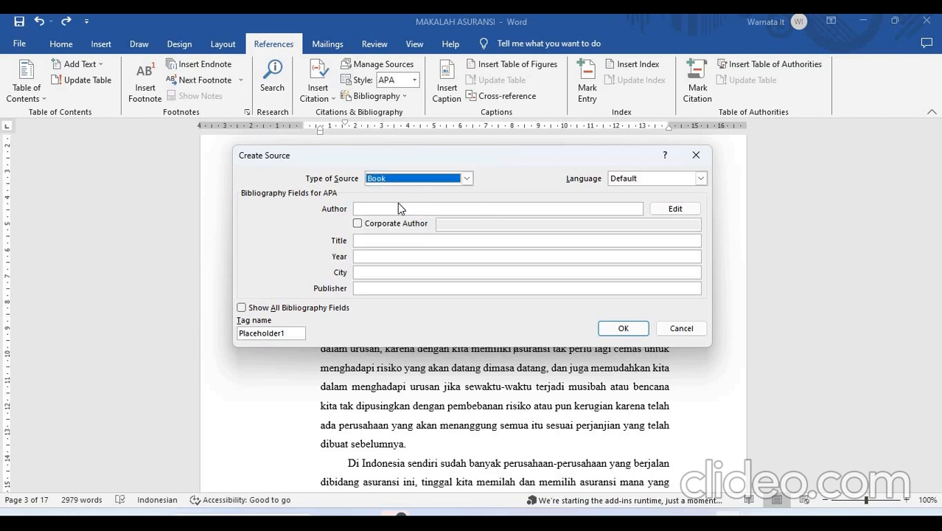
- Enter the author's full name for the new book source
{"action": "left_click", "coordinate": [395, 207]}
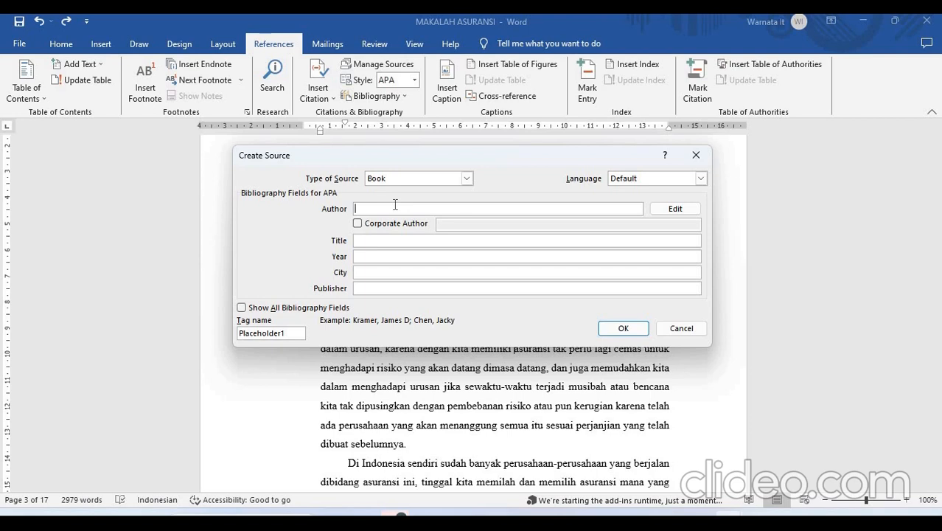
{"action": "type", "text": "James BOnd"}
{"action": "key", "text": "BackSpace"}
{"action": "key", "text": "BackSpace"}
{"action": "key", "text": "BackSpace"}
{"action": "type", "text": "ond"}
- Set the book source's title to "Computer ditahun abad ke 21"
{"action": "left_click", "coordinate": [366, 241]}
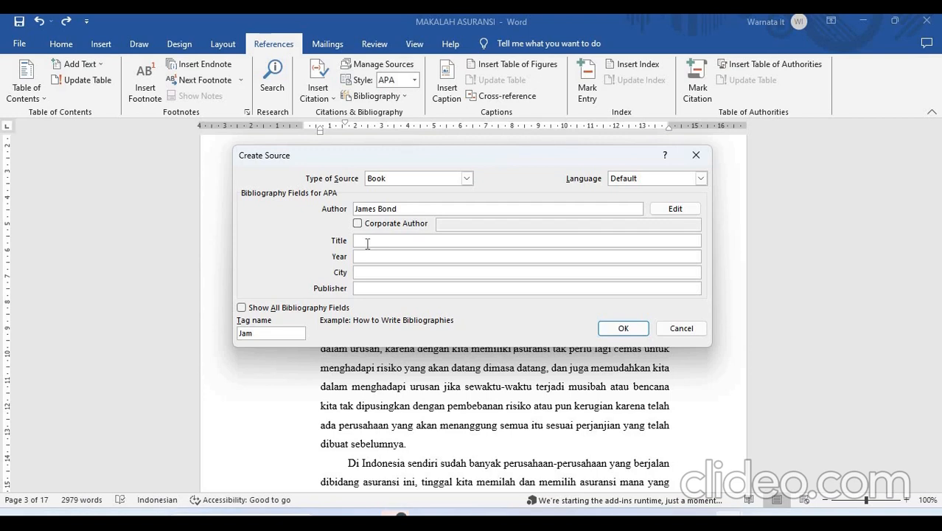
{"action": "type", "text": "C"}
{"action": "key", "text": "BackSpace"}
{"action": "type", "text": "COm"}
{"action": "key", "text": "BackSpace"}
{"action": "key", "text": "BackSpace"}
{"action": "type", "text": "omputer ditahun 2025"}
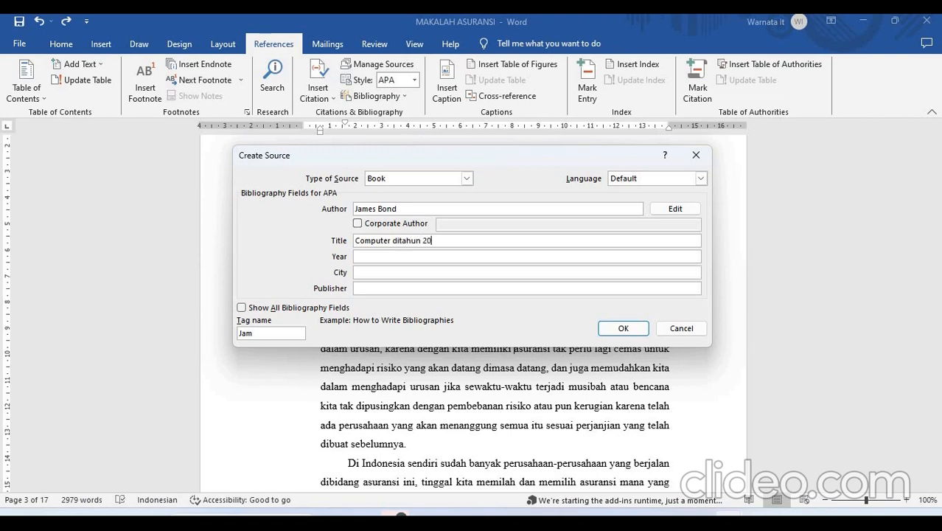
{"action": "key", "text": "BackSpace"}
{"action": "key", "text": "BackSpace"}
{"action": "key", "text": "BackSpace"}
{"action": "key", "text": "BackSpace"}
{"action": "type", "text": "abad ke 21"}
- Set the source's year to 2001, city to Jakarta and publisher to Erlangga, and insert the citation
{"action": "left_click", "coordinate": [382, 256]}
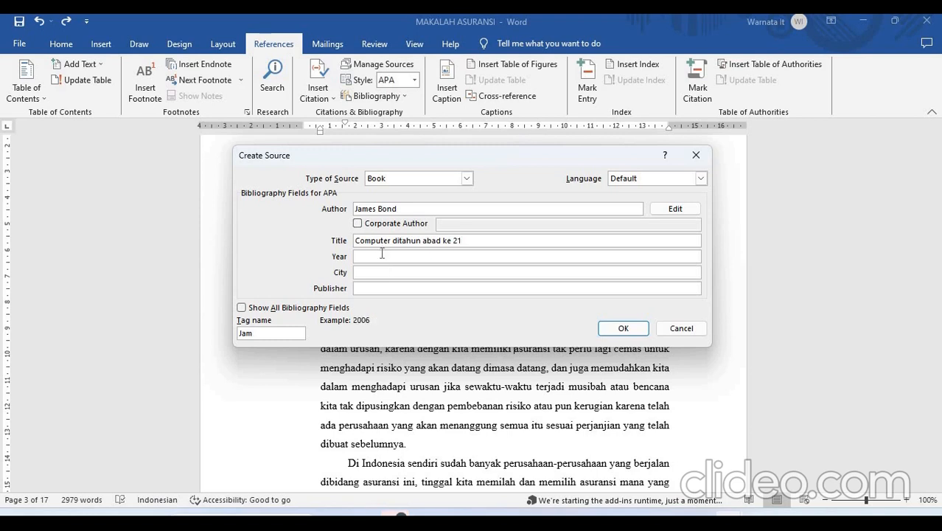
{"action": "type", "text": "200"}
{"action": "type", "text": "1"}
{"action": "left_click", "coordinate": [393, 274]}
{"action": "type", "text": "Jakarta"}
{"action": "left_click", "coordinate": [380, 292]}
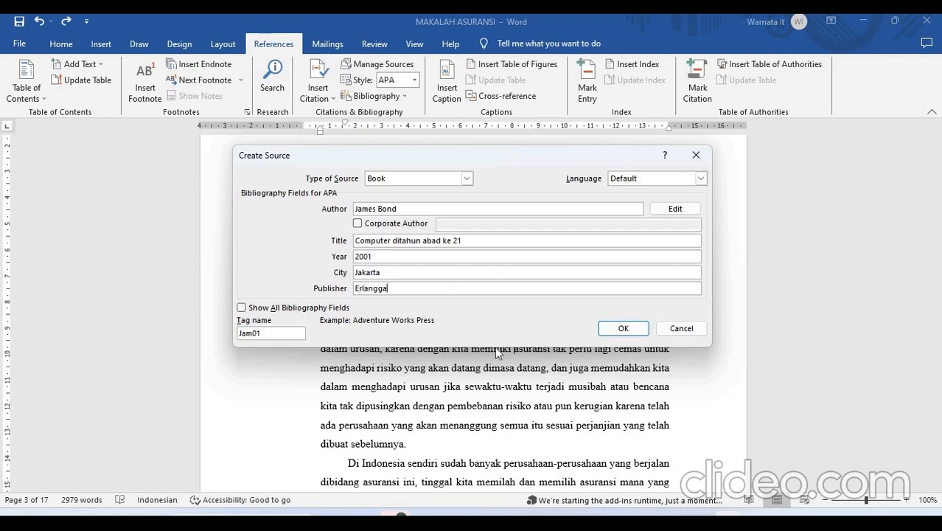
{"action": "left_click", "coordinate": [629, 335]}
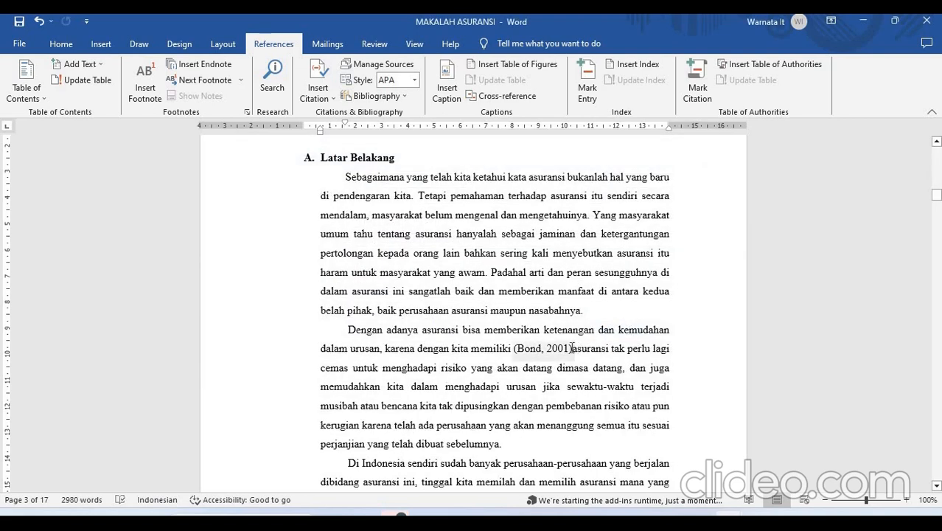
- Try to remove the citation in front of "asuransi", and undo the deletion of the whole document's content
{"action": "left_click", "coordinate": [542, 349]}
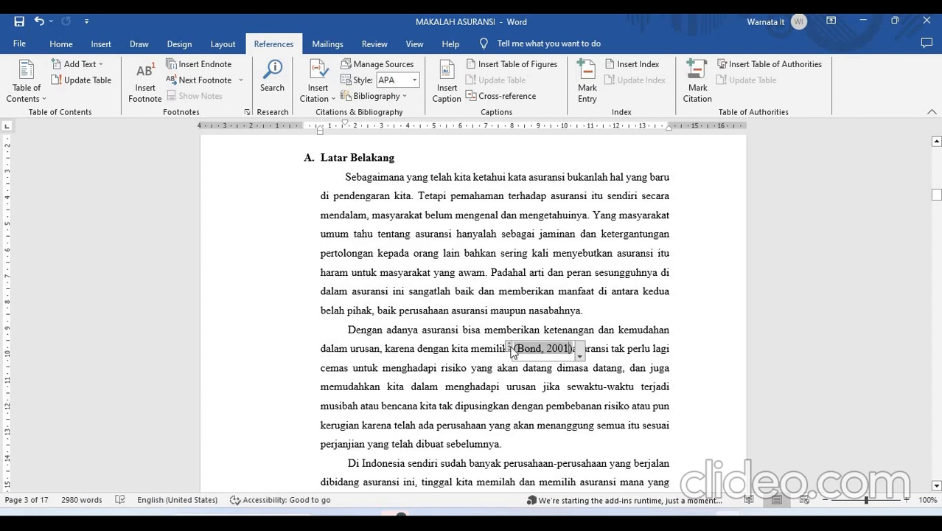
{"action": "left_click", "coordinate": [542, 362]}
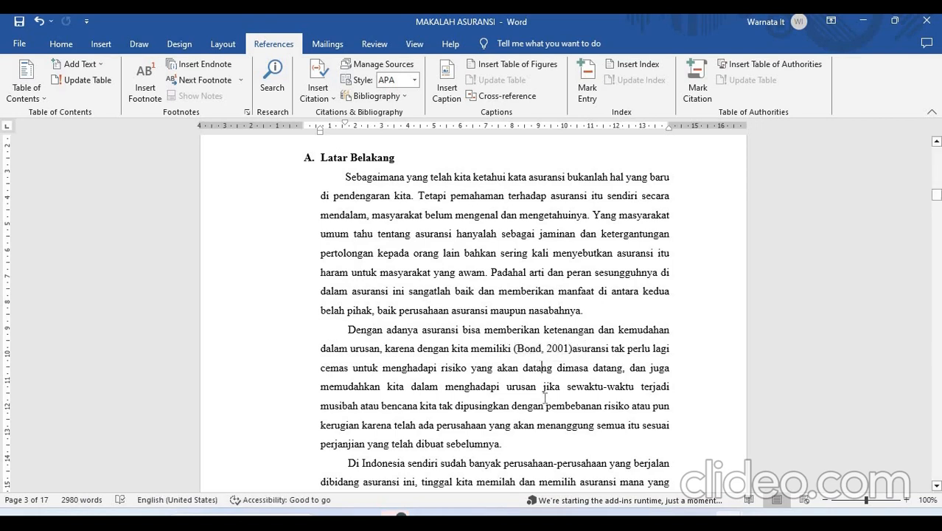
{"action": "left_click", "coordinate": [538, 350]}
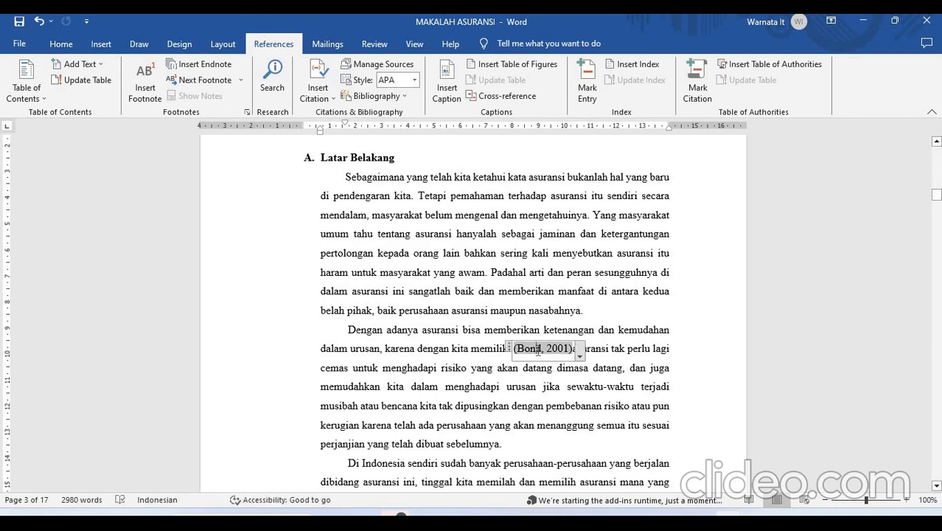
{"action": "left_click", "coordinate": [521, 393]}
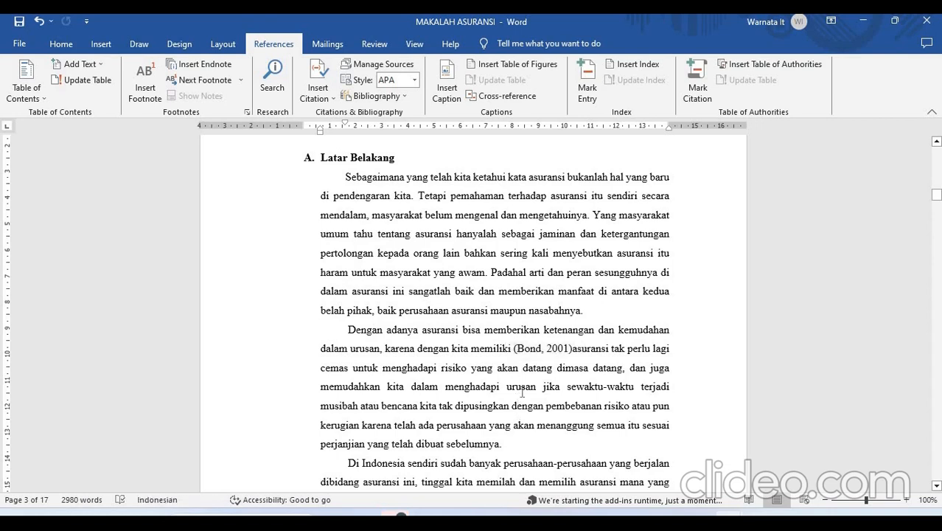
{"action": "left_click", "coordinate": [525, 348]}
{"action": "left_click", "coordinate": [512, 450]}
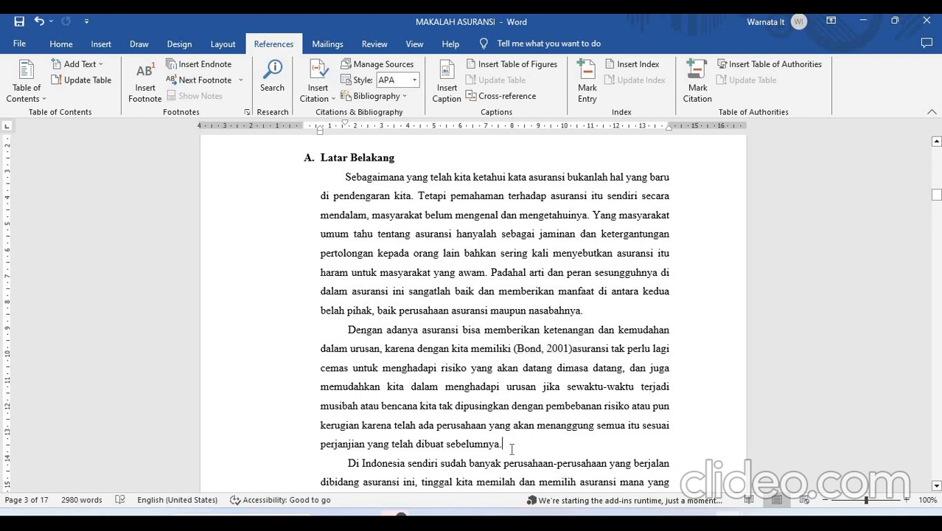
{"action": "left_click", "coordinate": [525, 349]}
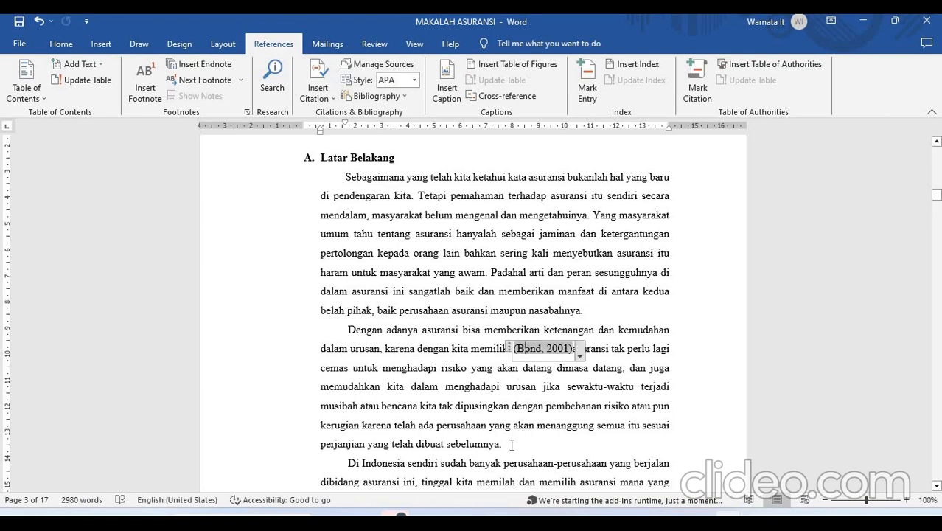
{"action": "key", "text": "ctrl+a"}
{"action": "key", "text": "Delete"}
{"action": "key", "text": "ctrl+z"}
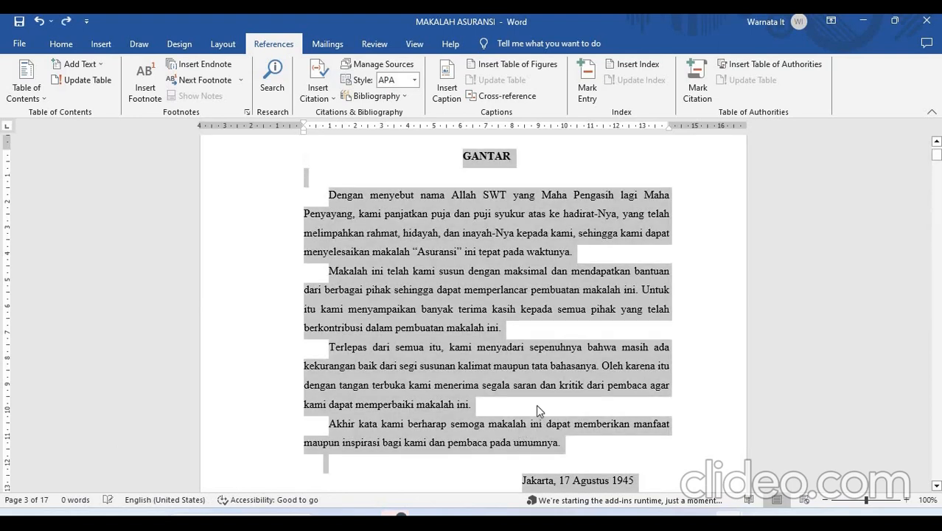
{"action": "left_click", "coordinate": [537, 405]}
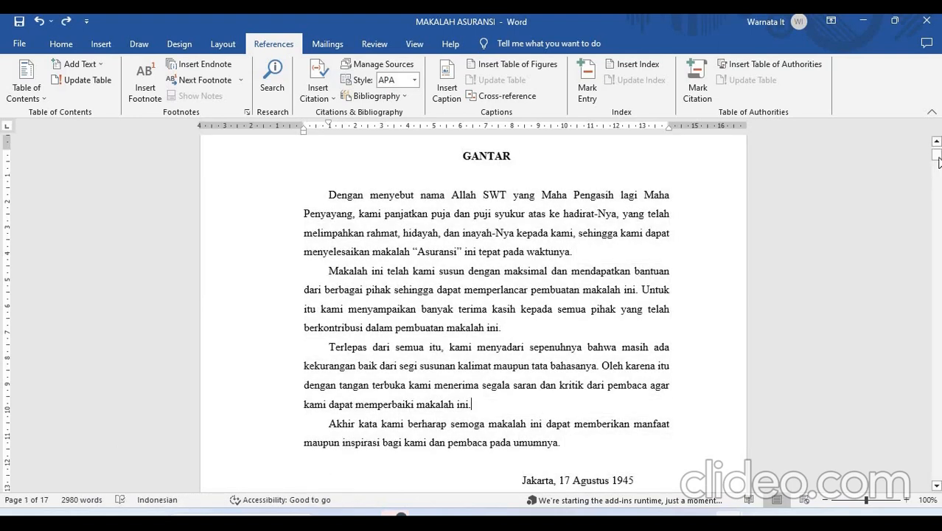
- Move the 2001 book citation from in front of "asuransi" to the end of the second Latar Belakang paragraph
{"action": "left_click_drag", "start_coordinate": [938, 159], "coordinate": [934, 197]}
{"action": "left_click", "coordinate": [571, 265]}
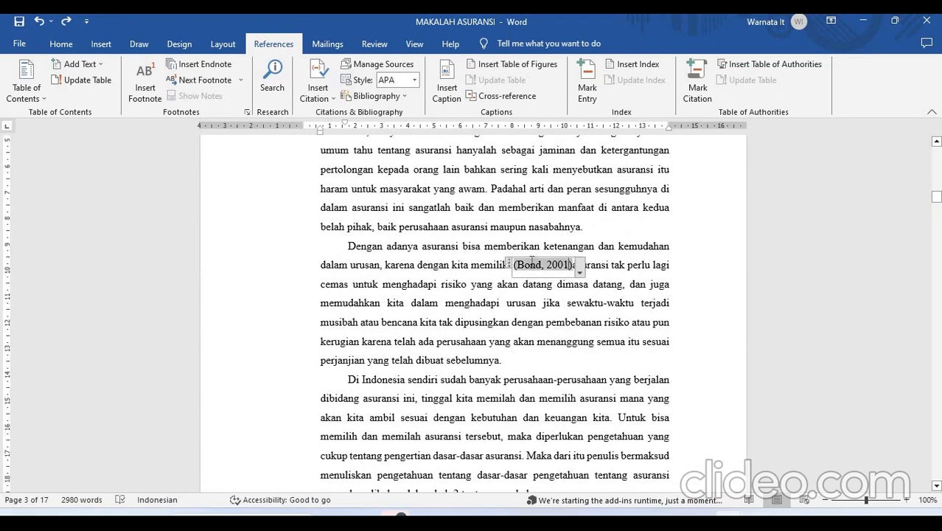
{"action": "left_click", "coordinate": [580, 273]}
{"action": "key", "text": "ctrl+c"}
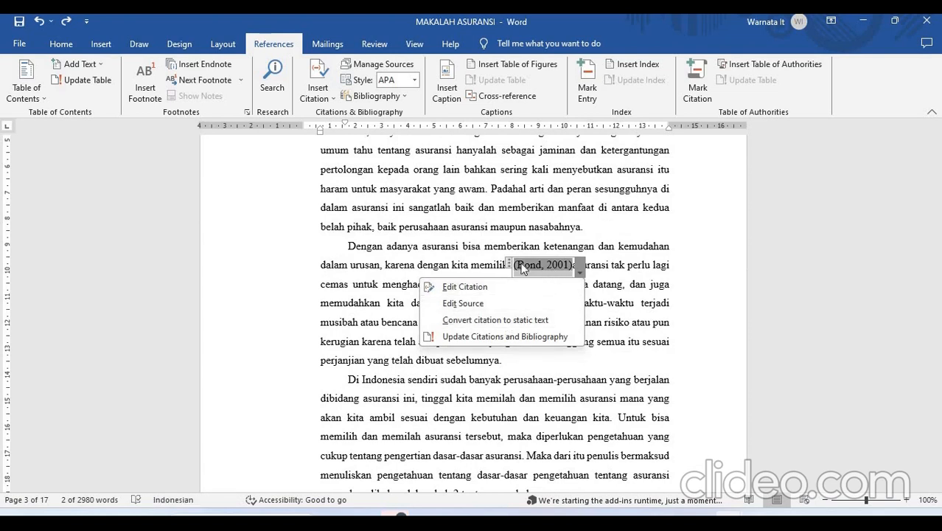
{"action": "key", "text": "Escape"}
{"action": "key", "text": "Delete"}
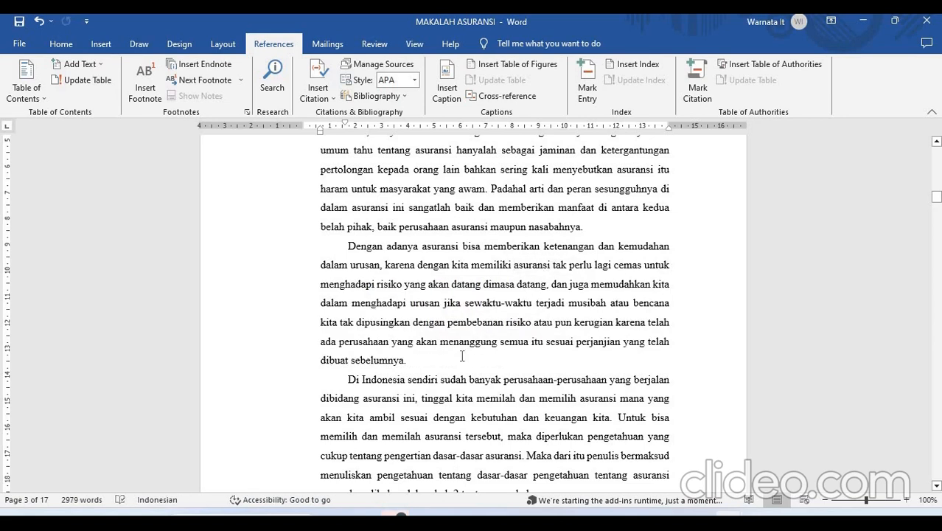
{"action": "key", "text": "ctrl+v"}
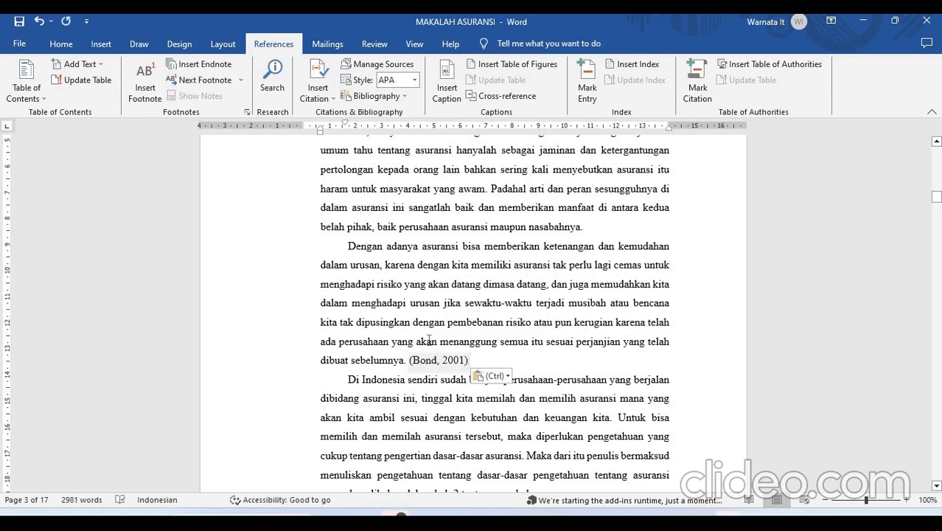
- View the saved sources offered for inserting a citation without adding another one
{"action": "left_click", "coordinate": [322, 104]}
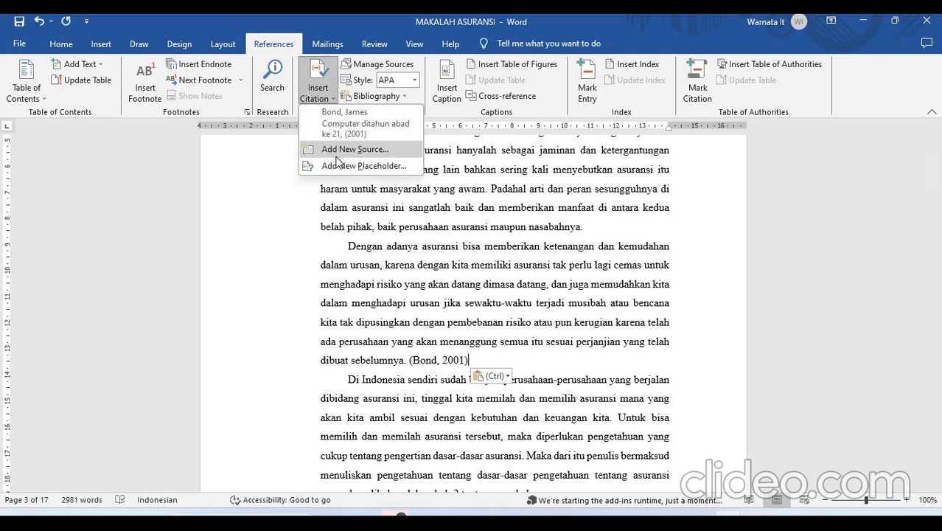
{"action": "left_click", "coordinate": [542, 384]}
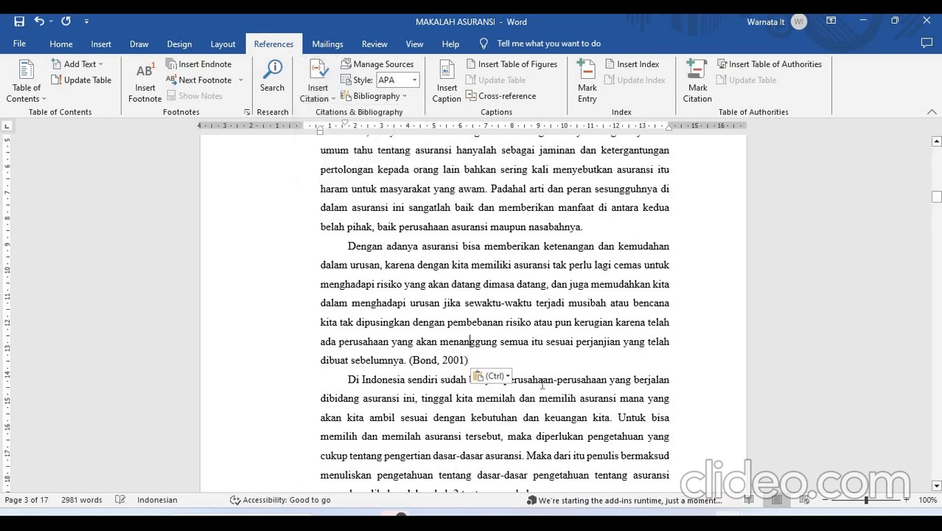
{"action": "scroll", "coordinate": [543, 384], "scroll_direction": "down", "scroll_amount": 1}
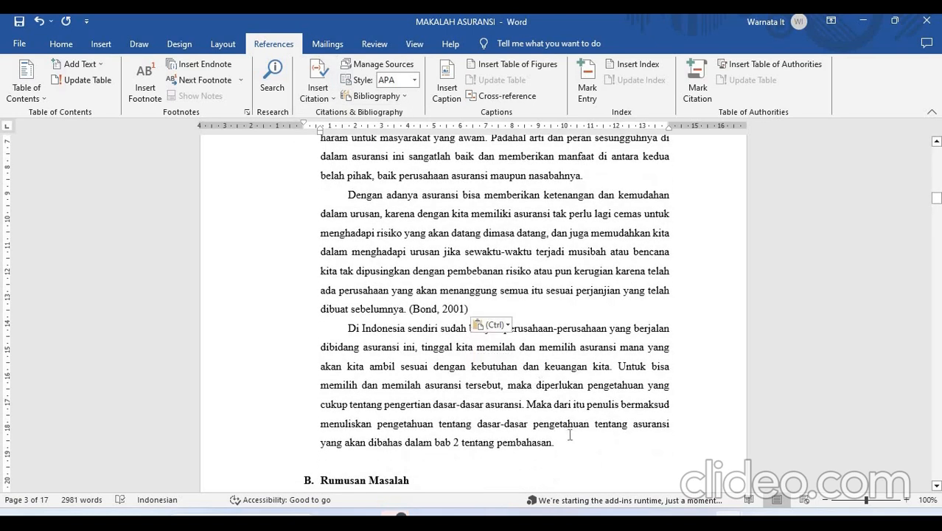
- Insert a placeholder citation named BukuWarnaBiru at the end of the third Latar Belakang paragraph
{"action": "left_click", "coordinate": [574, 443]}
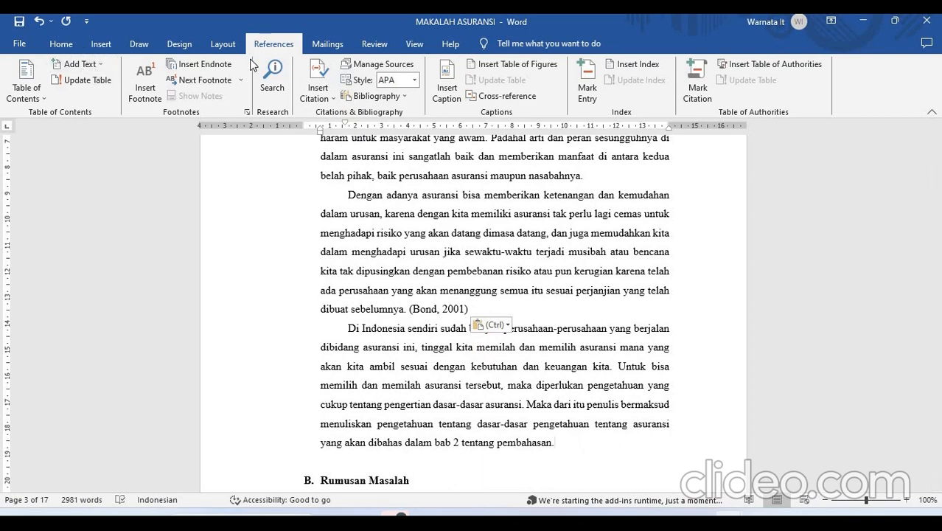
{"action": "left_click", "coordinate": [318, 88]}
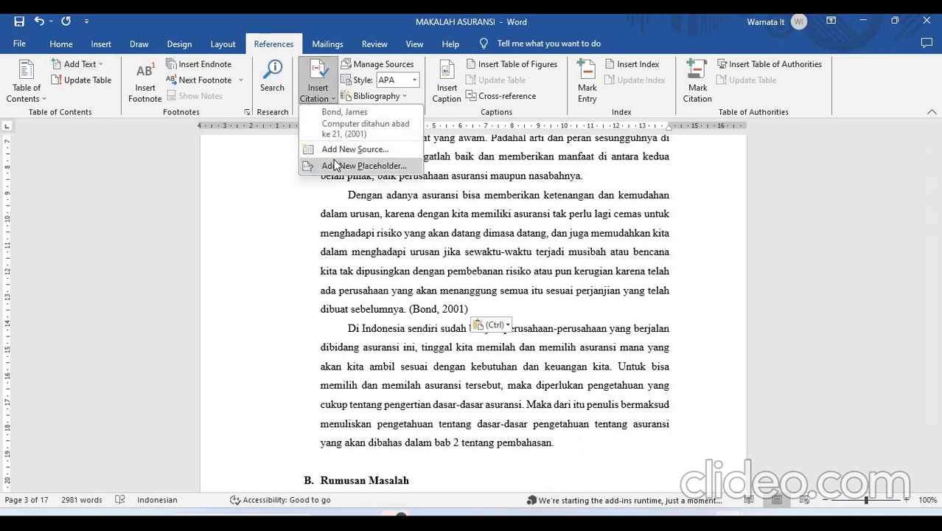
{"action": "left_click", "coordinate": [333, 165]}
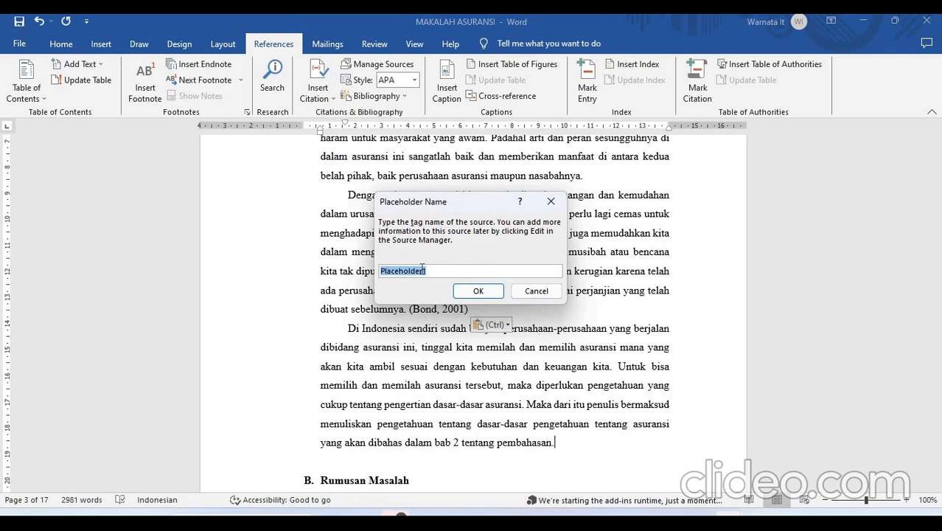
{"action": "type", "text": "Buku warn"}
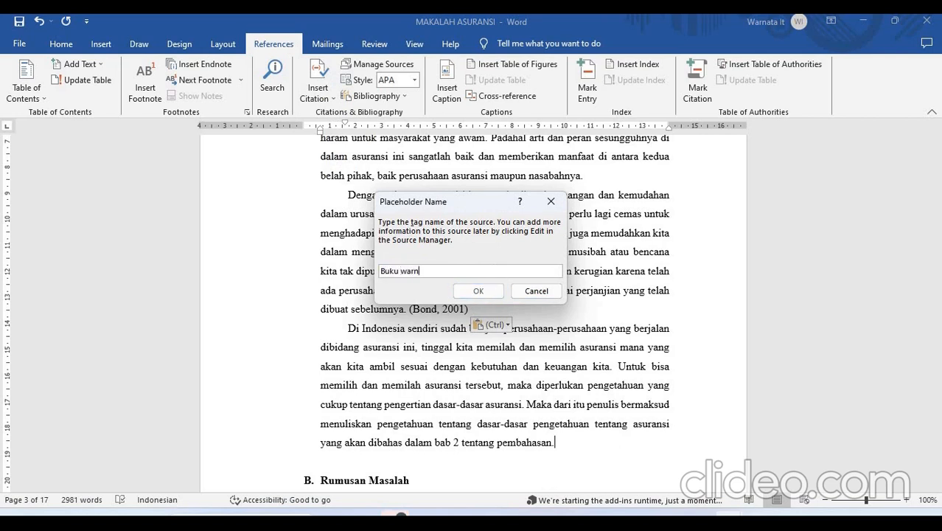
{"action": "key", "text": "BackSpace"}
{"action": "key", "text": "BackSpace"}
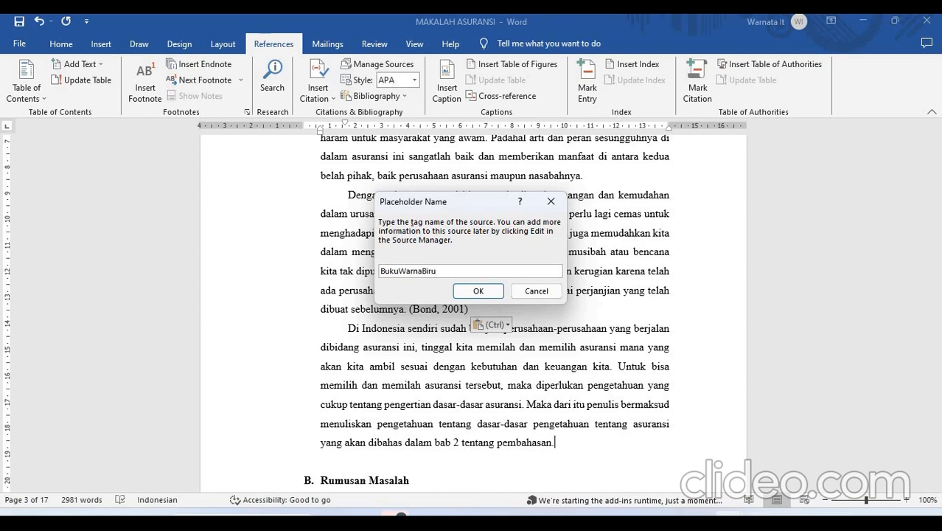
{"action": "key", "text": "Return"}
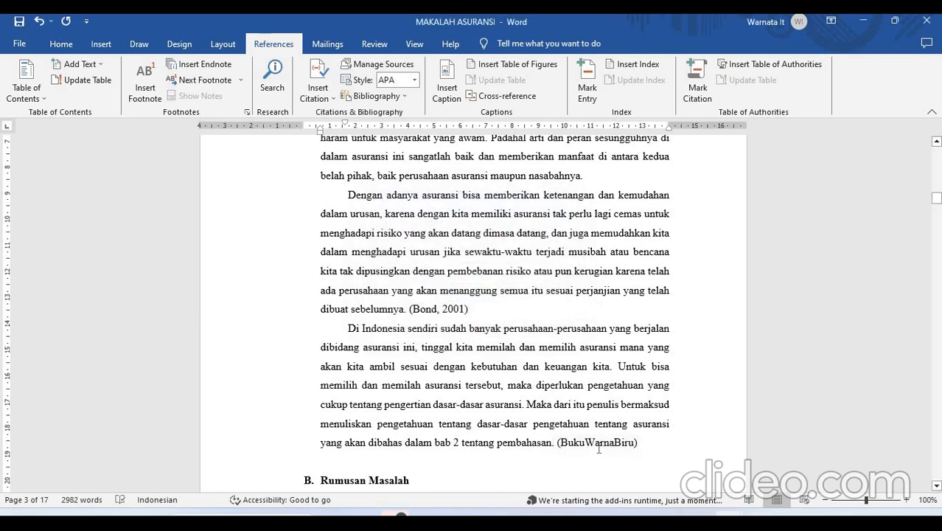
- Compare the BukuWarnaBiru placeholder with the 2001 book citation by selecting each in the text
{"action": "left_click", "coordinate": [595, 443]}
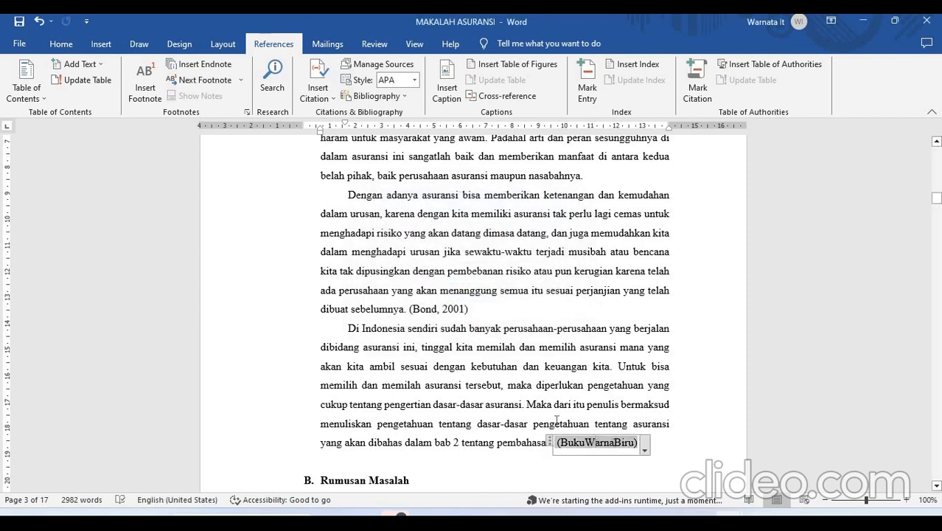
{"action": "left_click", "coordinate": [448, 307]}
{"action": "left_click", "coordinate": [614, 448]}
{"action": "left_click", "coordinate": [588, 384]}
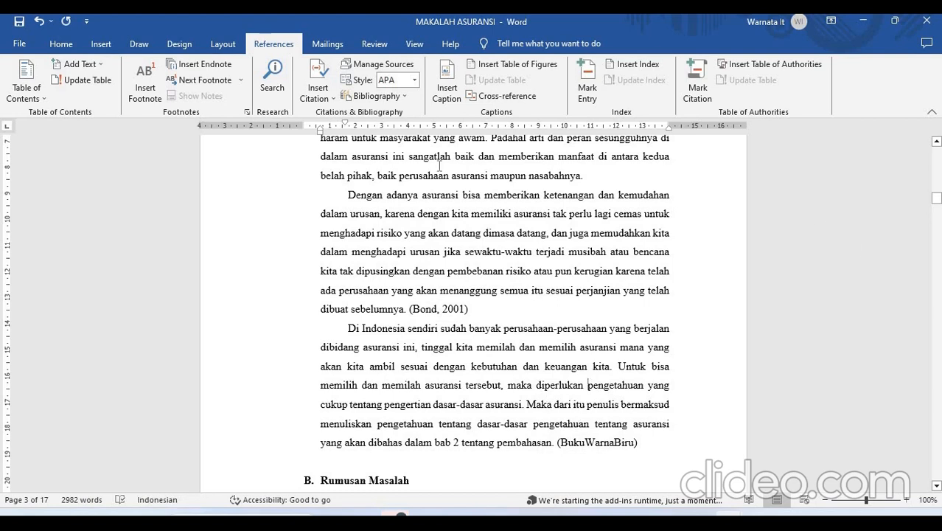
- Open the source manager and browse the Bibliography folder for source list files without opening one
{"action": "left_click", "coordinate": [359, 67]}
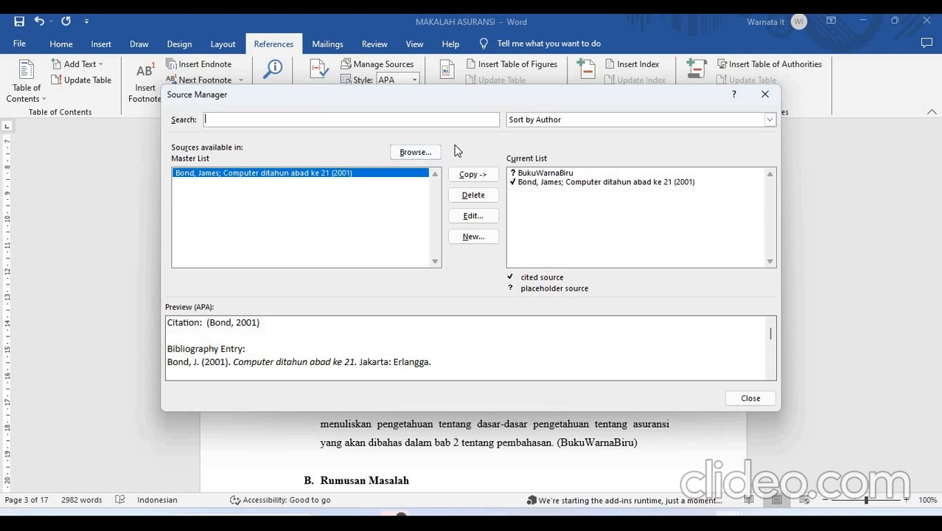
{"action": "left_click", "coordinate": [414, 152]}
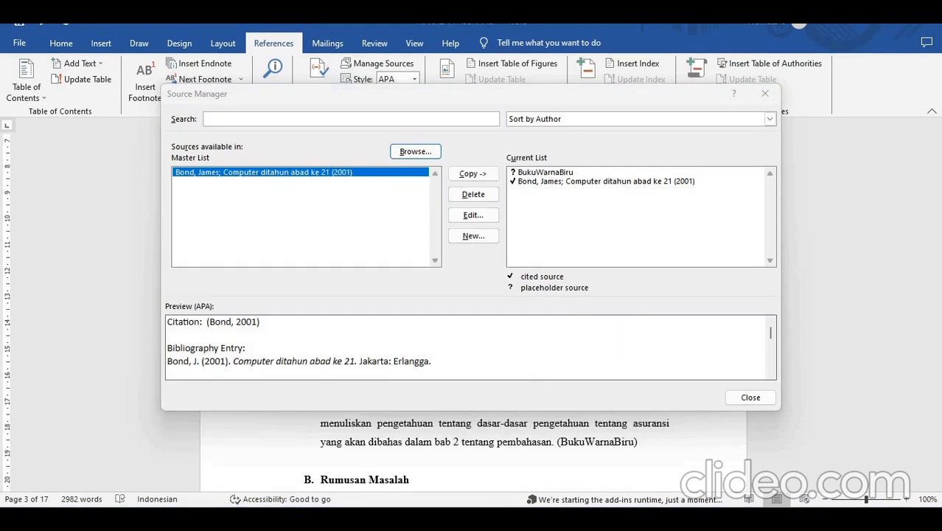
{"action": "left_click", "coordinate": [404, 156]}
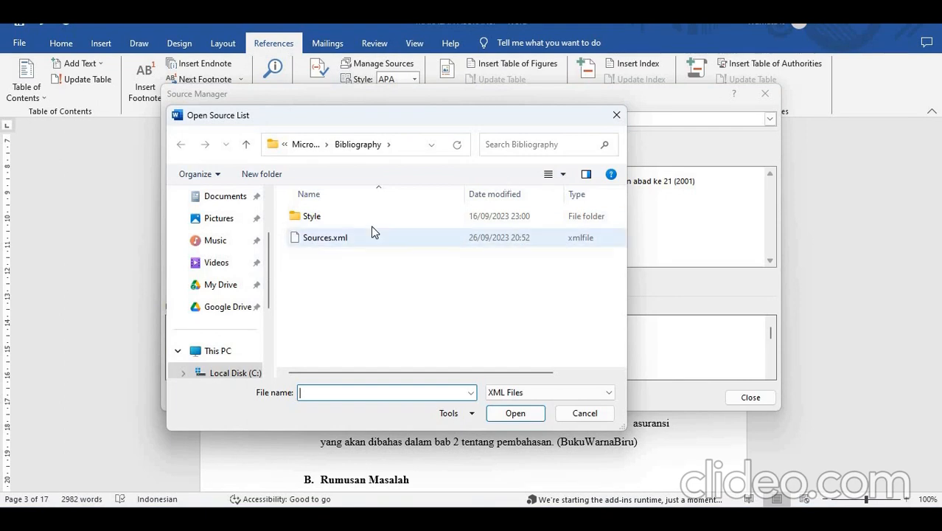
{"action": "left_click", "coordinate": [617, 116]}
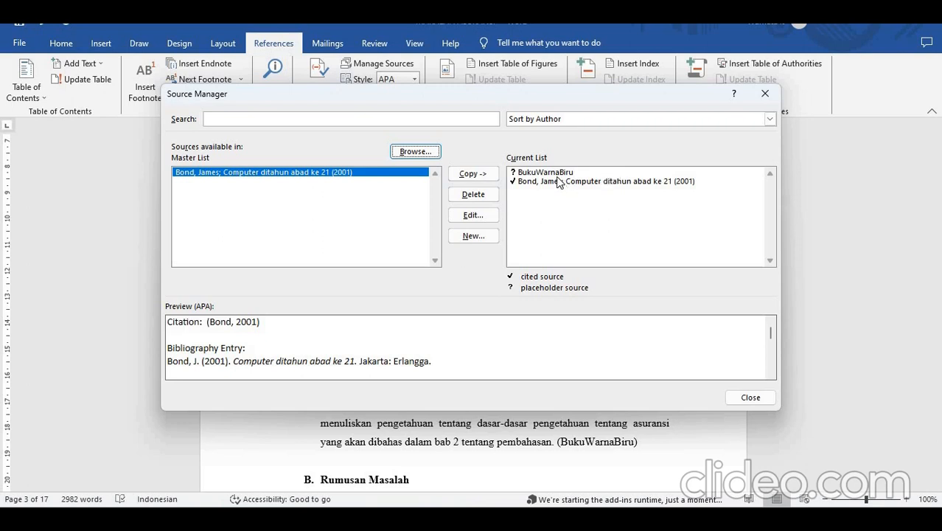
- Examine the BukuWarnaBiru placeholder's source fields and the available source types, without editing the source
{"action": "left_click", "coordinate": [544, 174]}
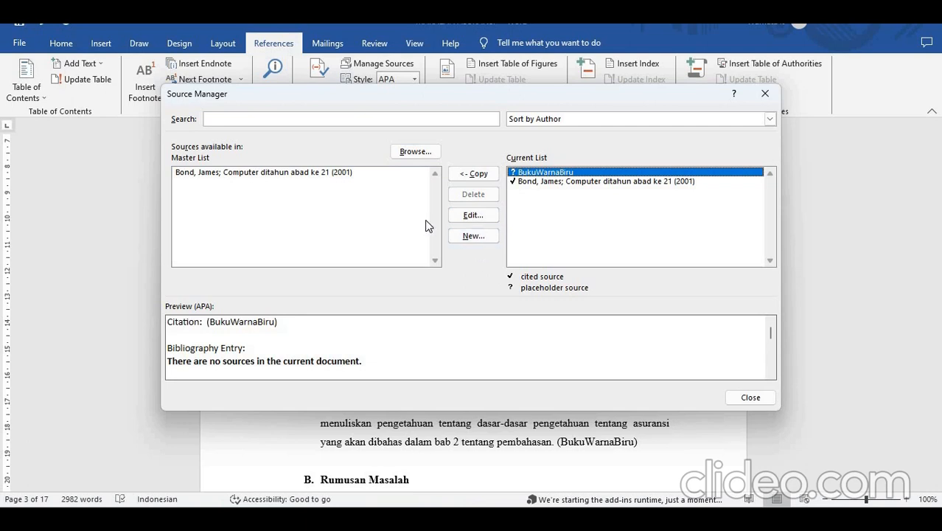
{"action": "left_click", "coordinate": [472, 219]}
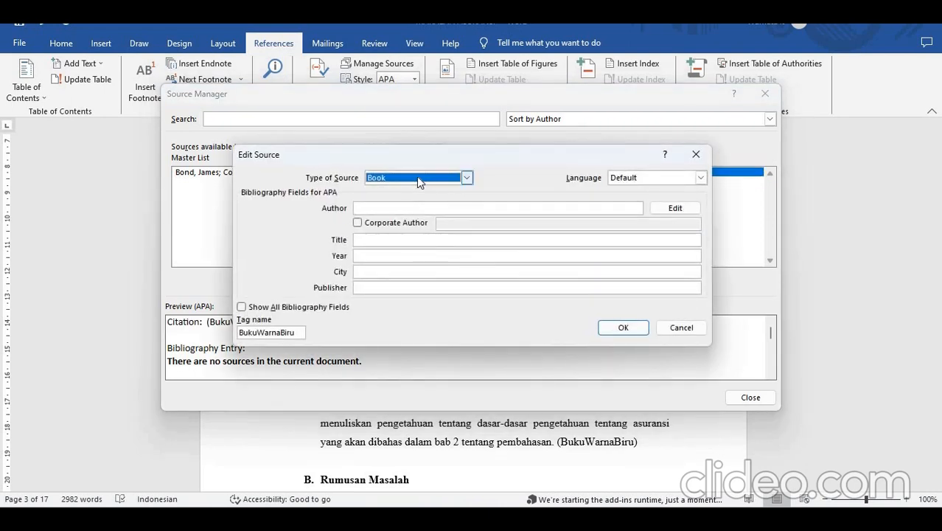
{"action": "left_click", "coordinate": [417, 178]}
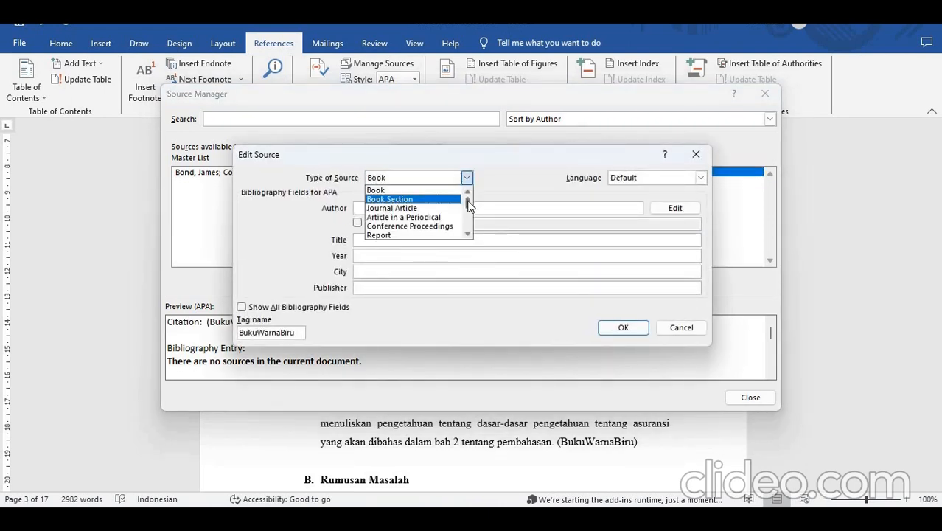
{"action": "mouse_move", "coordinate": [469, 204]}
{"action": "left_mouse_down"}
{"action": "mouse_move", "coordinate": [471, 232]}
{"action": "mouse_move", "coordinate": [464, 199]}
{"action": "left_mouse_up"}
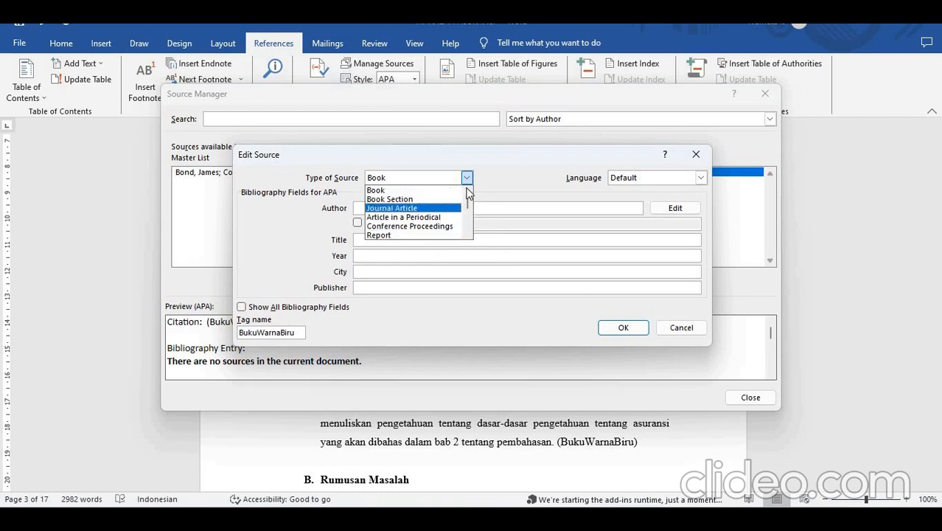
{"action": "left_click", "coordinate": [467, 177]}
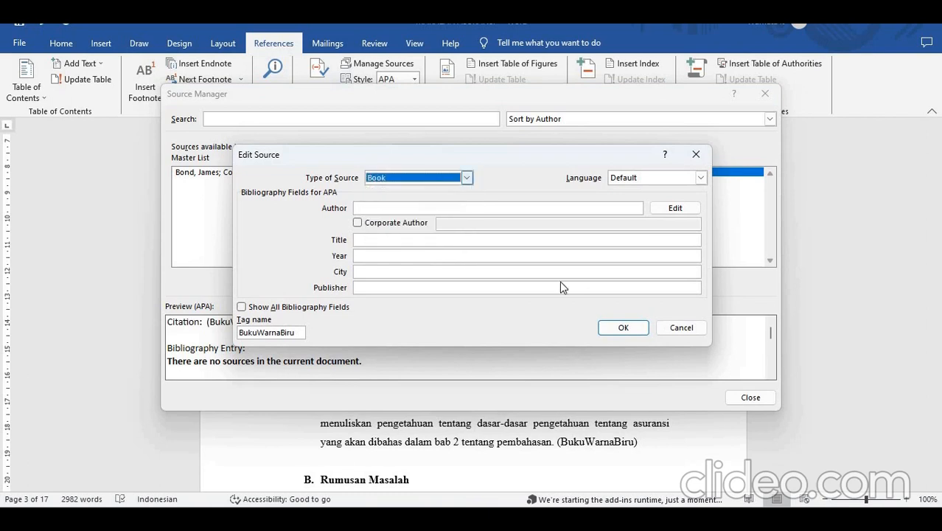
{"action": "left_click", "coordinate": [681, 327]}
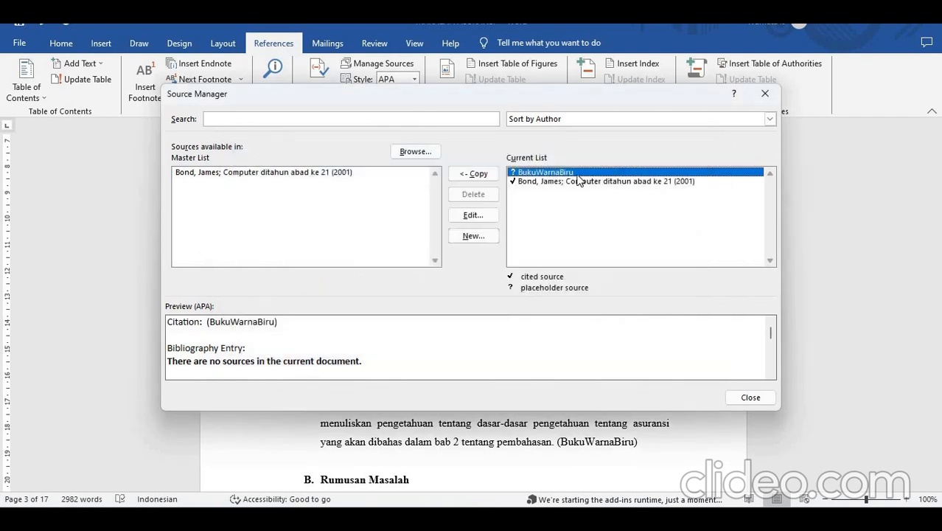
- Preview the 2001 book in the master list, view the blank new-source form, and close the source manager
{"action": "left_click", "coordinate": [269, 194]}
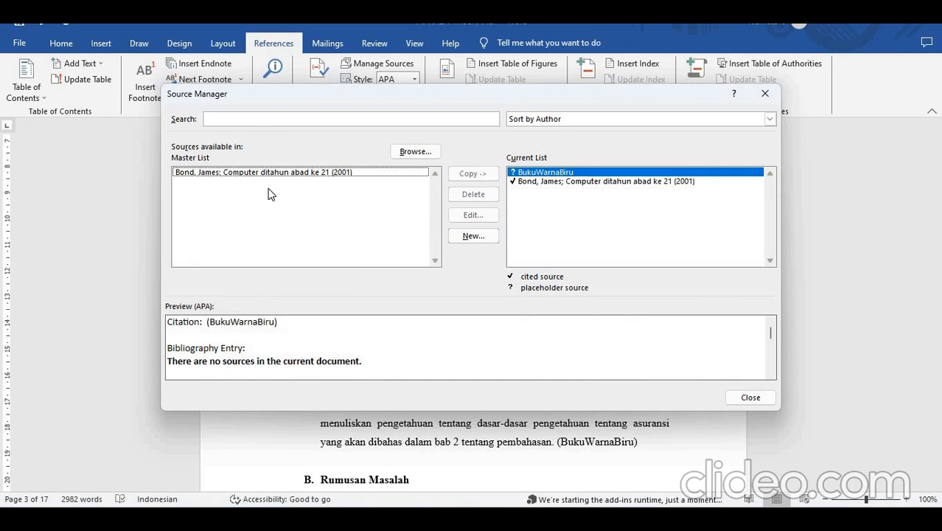
{"action": "left_click", "coordinate": [252, 174]}
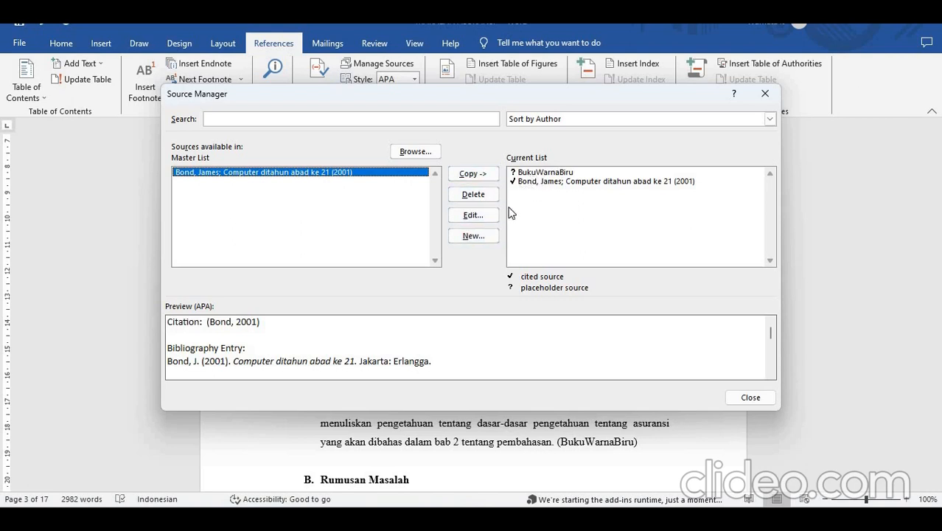
{"action": "left_click", "coordinate": [472, 236]}
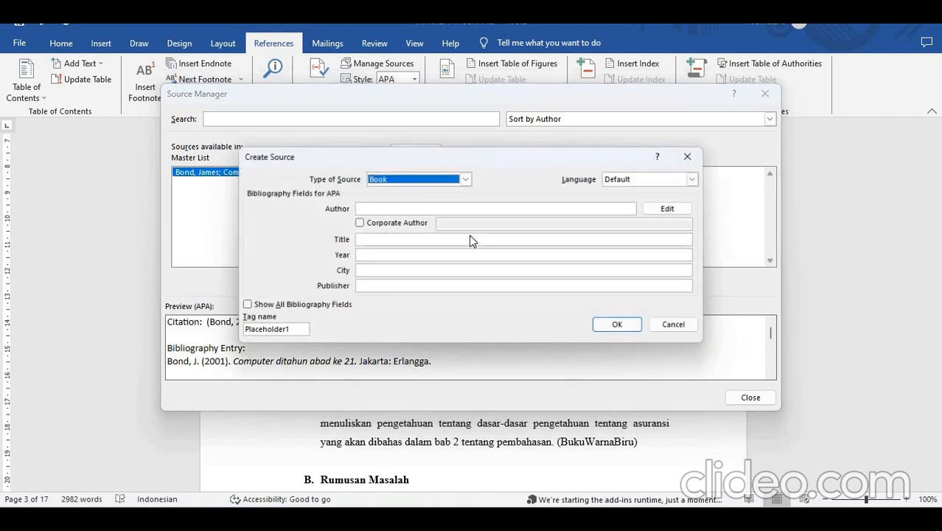
{"action": "left_click", "coordinate": [695, 155]}
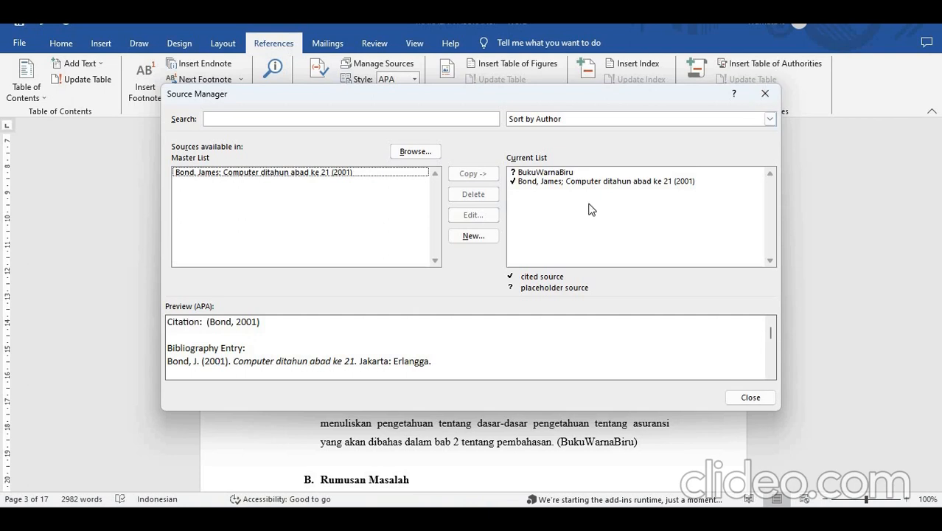
{"action": "left_click", "coordinate": [765, 93]}
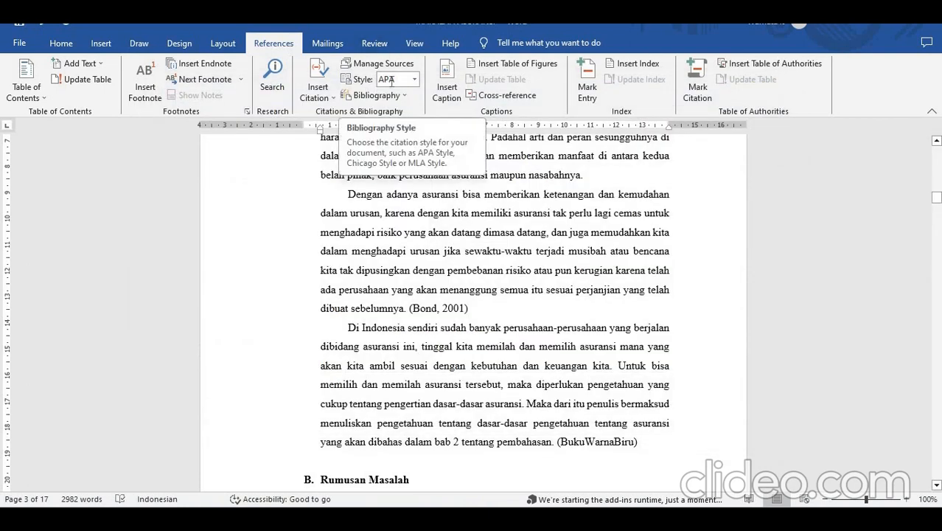
- Review the available citation styles, keeping APA, and look over the built-in bibliography layouts without inserting one
{"action": "left_click", "coordinate": [414, 80]}
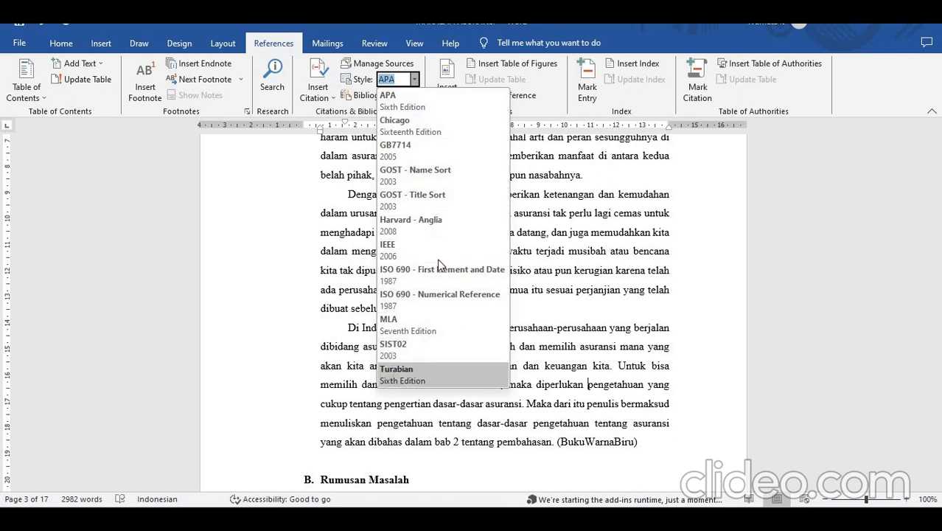
{"action": "left_click", "coordinate": [411, 101]}
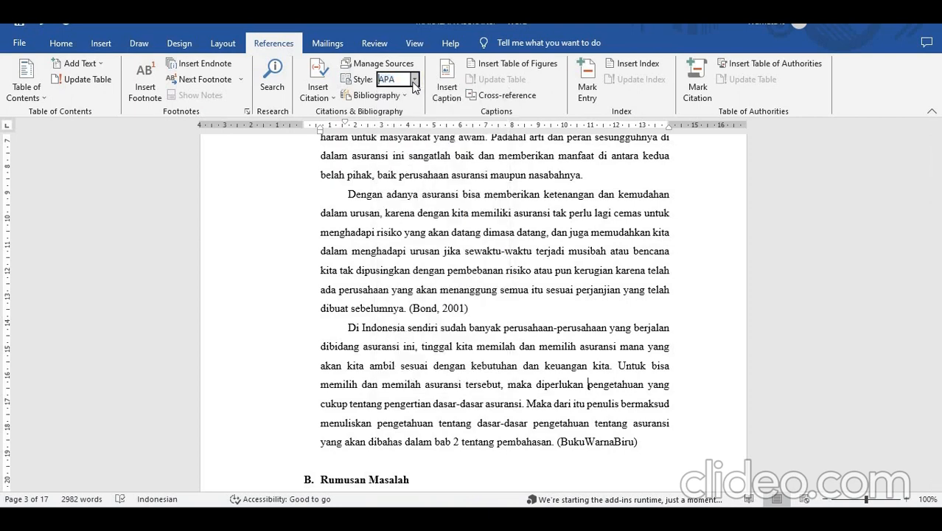
{"action": "left_click", "coordinate": [413, 82]}
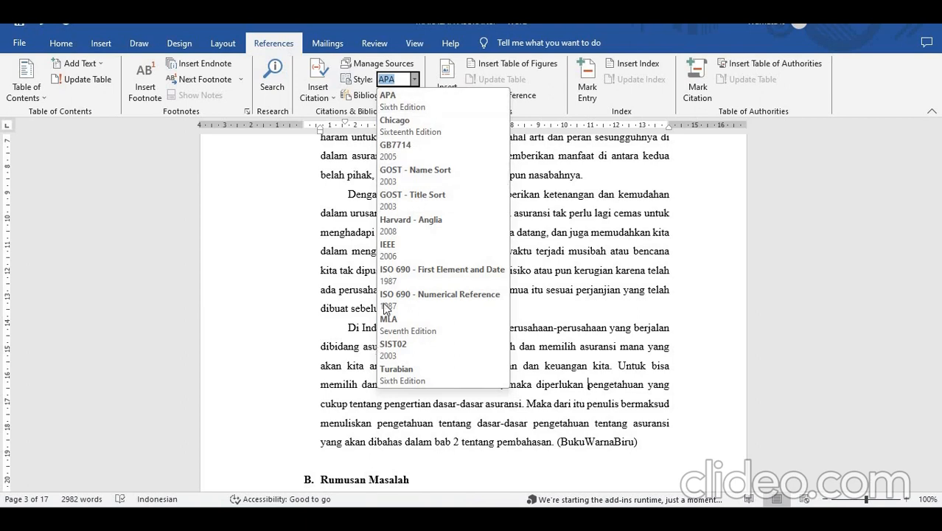
{"action": "left_click", "coordinate": [415, 82]}
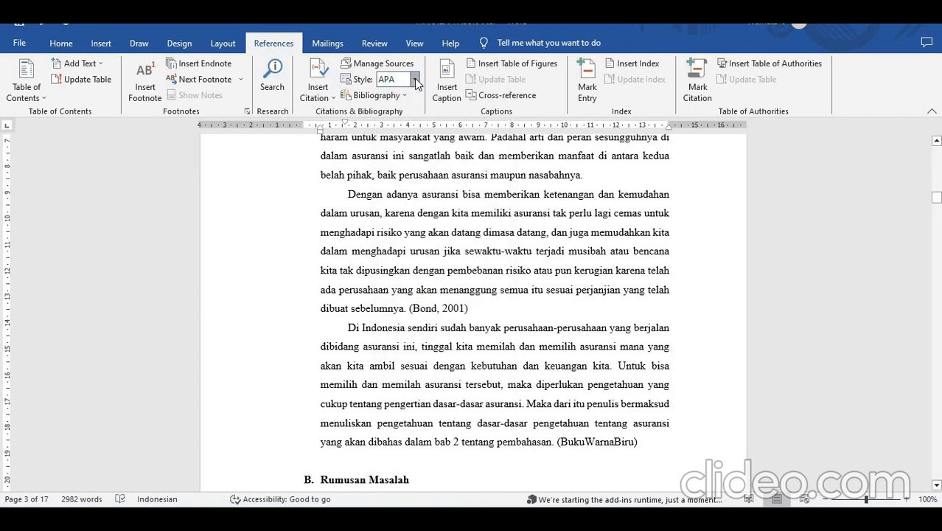
{"action": "left_click", "coordinate": [415, 83]}
{"action": "left_click", "coordinate": [415, 83]}
{"action": "left_click", "coordinate": [415, 82]}
{"action": "left_click", "coordinate": [415, 81]}
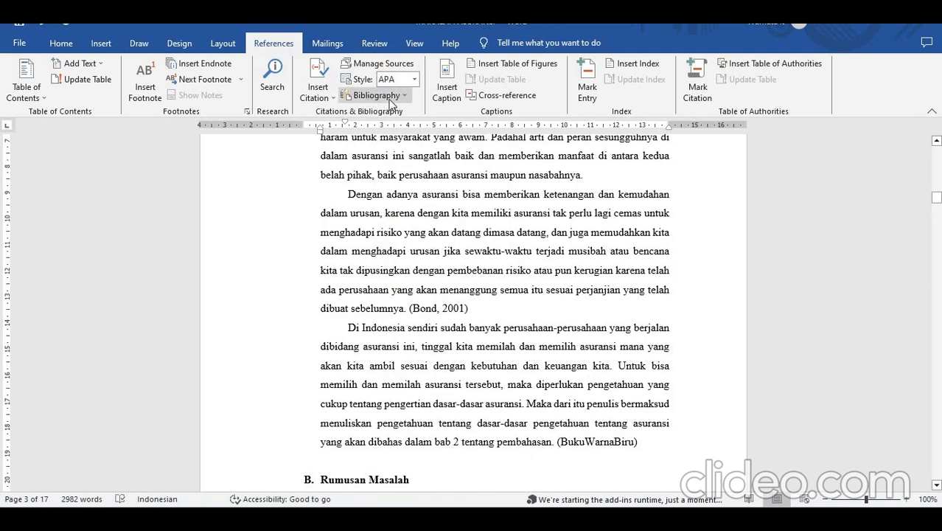
{"action": "left_click", "coordinate": [407, 95]}
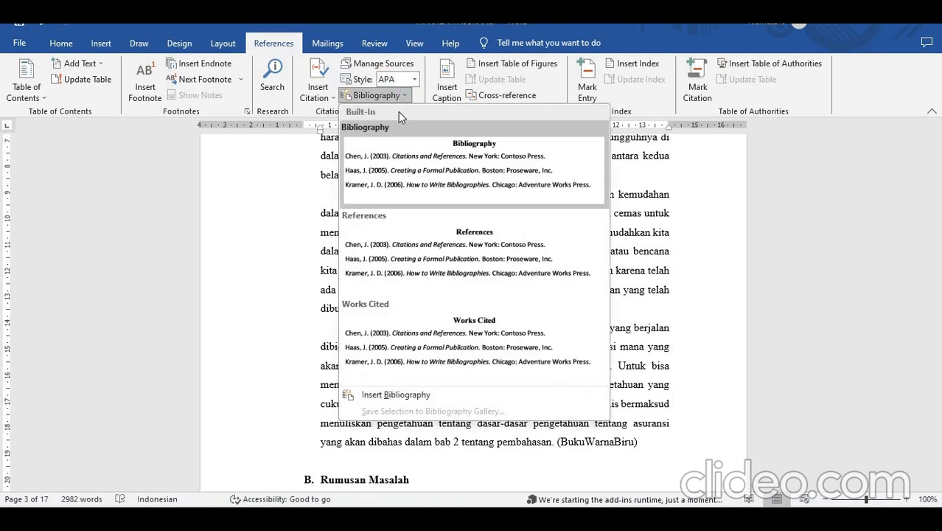
{"action": "left_click", "coordinate": [402, 97]}
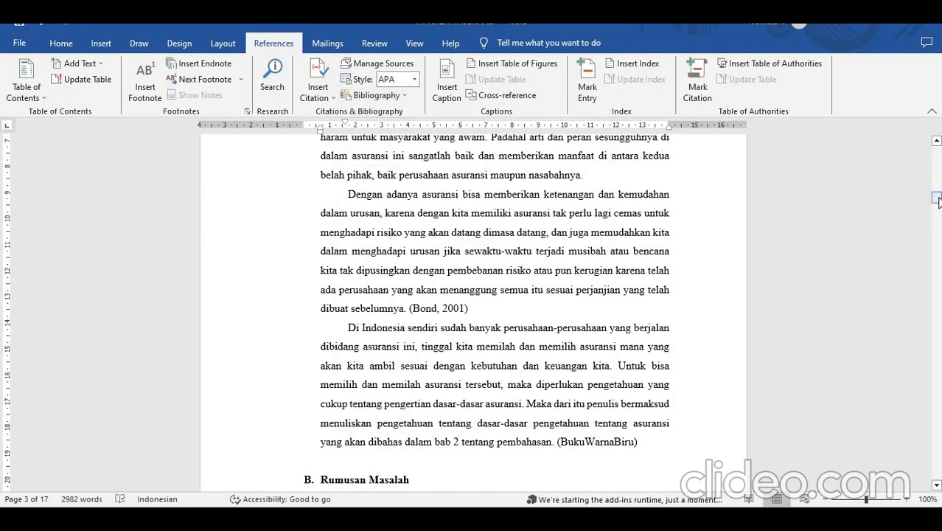
- Delete the DAFTAR PUSTAKA heading and its manually written list of sources on the document's last page
{"action": "left_click_drag", "start_coordinate": [937, 201], "coordinate": [937, 475]}
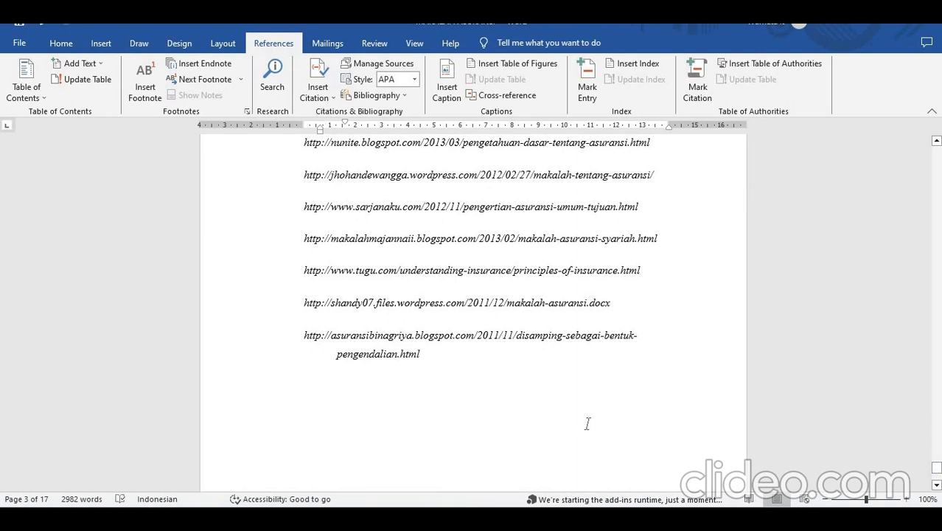
{"action": "left_click", "coordinate": [587, 423]}
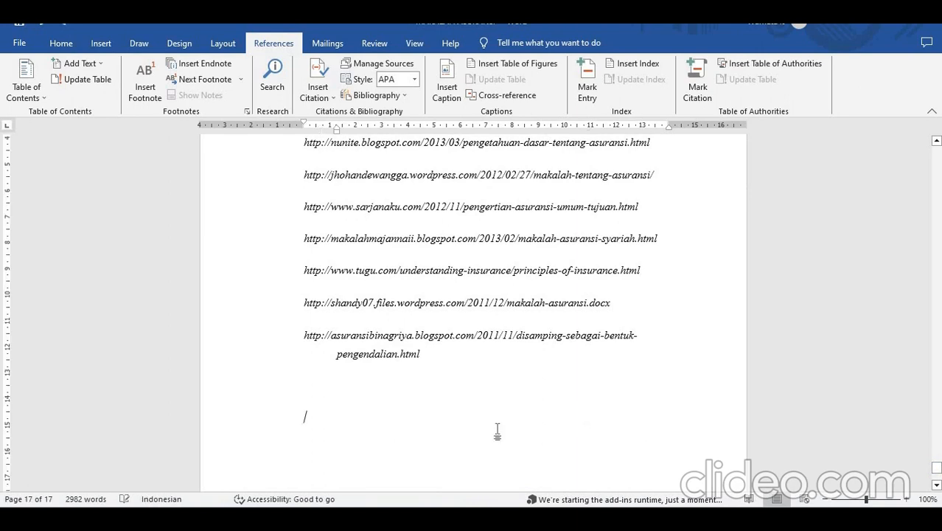
{"action": "key", "text": "shift+Up"}
{"action": "key", "text": "shift+Up"}
{"action": "key", "text": "shift+Up"}
{"action": "key", "text": "shift+Up"}
{"action": "key", "text": "shift+Up"}
{"action": "key", "text": "shift+Up"}
{"action": "key", "text": "shift+Up"}
{"action": "key", "text": "shift+Up"}
{"action": "key", "text": "shift+Up"}
{"action": "key", "text": "shift+Up"}
{"action": "key", "text": "shift+Up"}
{"action": "key", "text": "shift+Up"}
{"action": "key", "text": "shift+Up"}
{"action": "key", "text": "shift+Up"}
{"action": "key", "text": "shift+Up"}
{"action": "key", "text": "shift+Up"}
{"action": "key", "text": "shift+Down"}
{"action": "key", "text": "shift+Down"}
{"action": "key", "text": "shift+Down"}
{"action": "key", "text": "shift+Down"}
{"action": "key", "text": "shift+Down"}
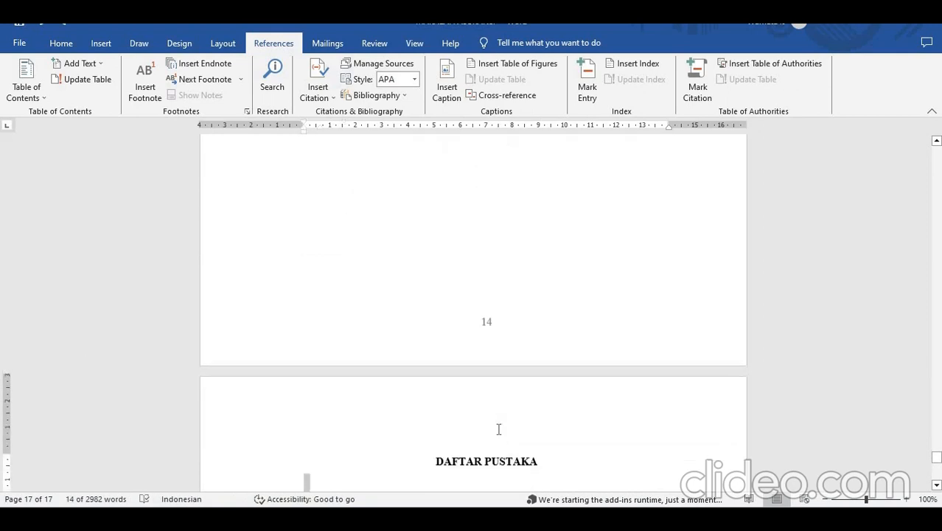
{"action": "key", "text": "shift+Up"}
{"action": "key", "text": "BackSpace"}
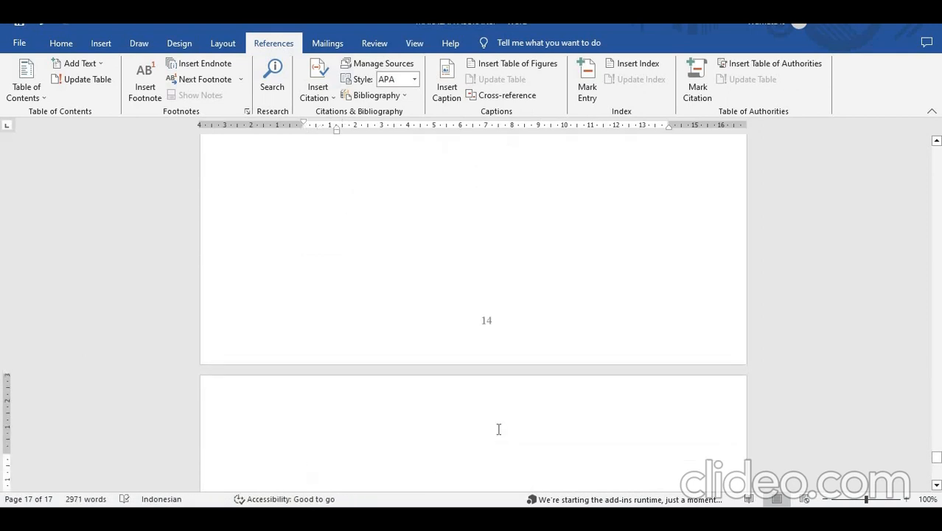
- Insert an automatic bibliography on the last page using the built-in Bibliography layout
{"action": "left_click", "coordinate": [377, 96]}
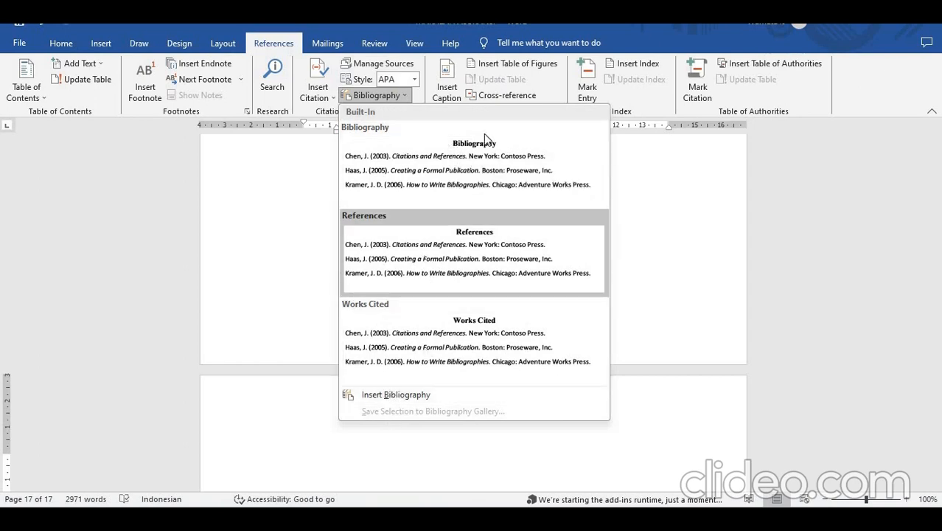
{"action": "left_click", "coordinate": [464, 175]}
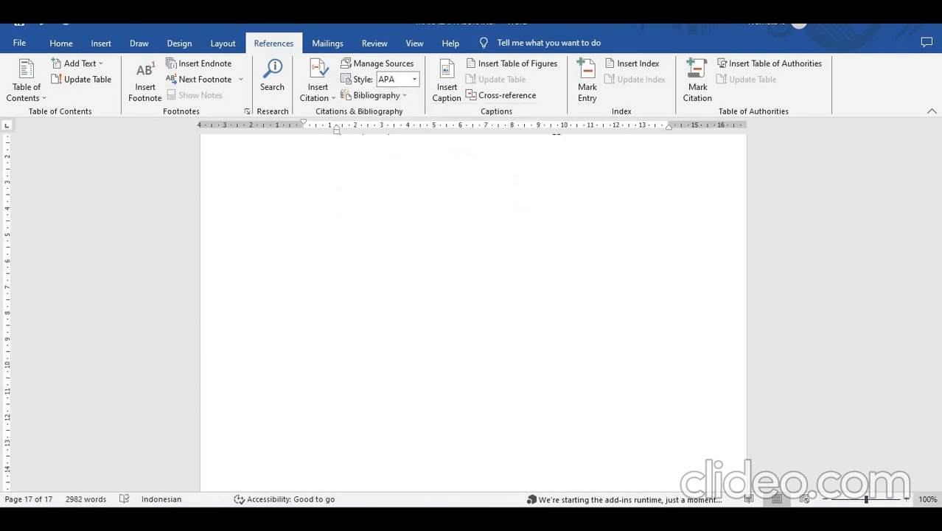
{"action": "left_click_drag", "start_coordinate": [937, 474], "coordinate": [937, 461]}
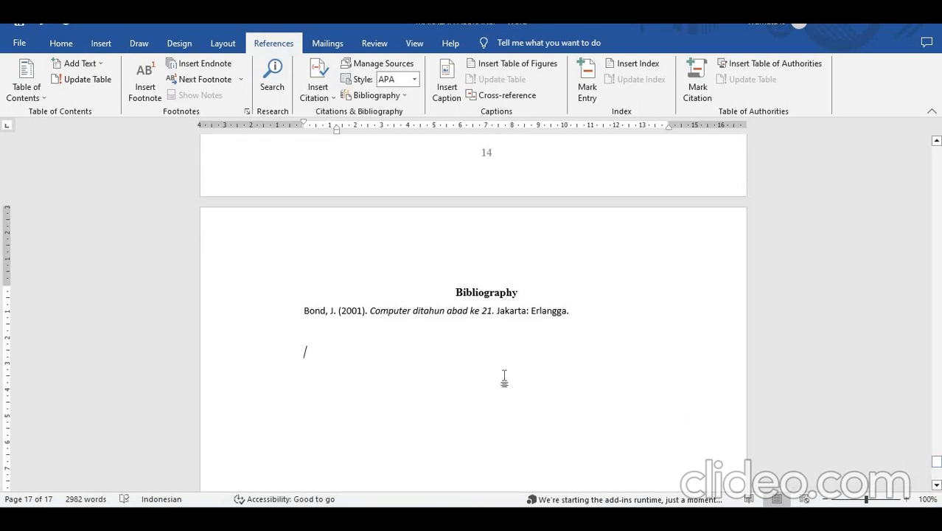
- Rename the inserted bibliography's heading as DAFTAR PUSTAKA
{"action": "left_click", "coordinate": [413, 313]}
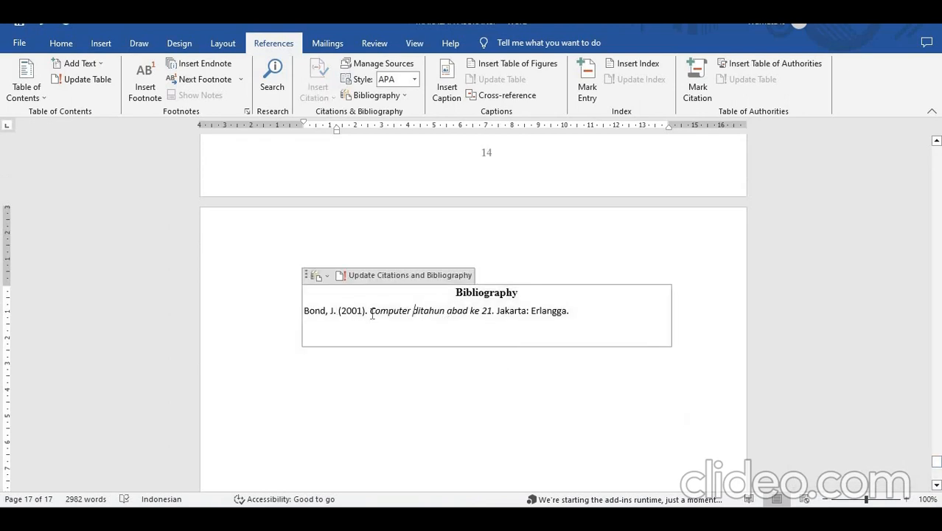
{"action": "triple_click", "coordinate": [345, 310]}
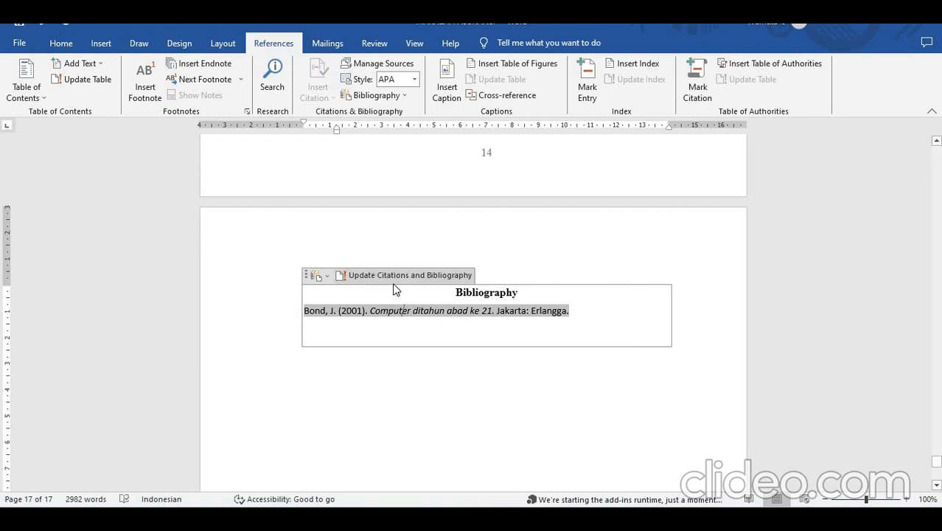
{"action": "double_click", "coordinate": [479, 293]}
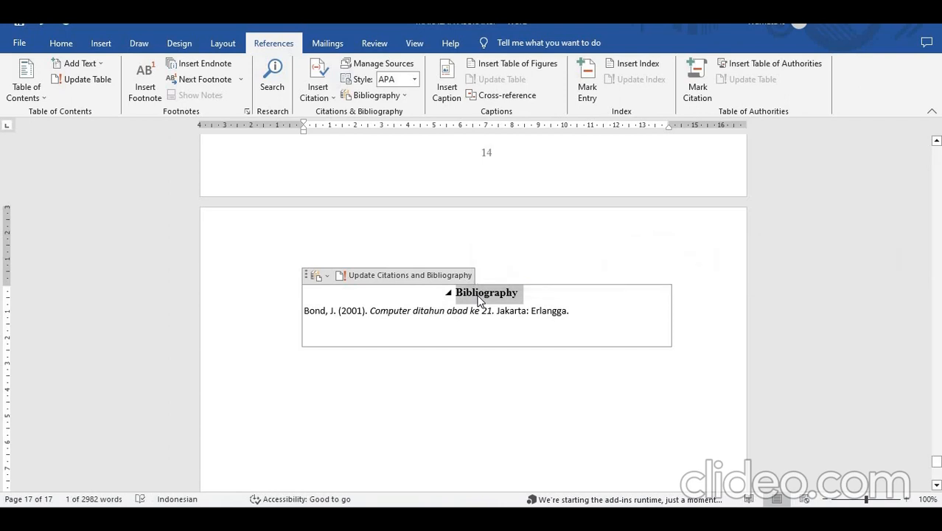
{"action": "type", "text": "DAFTAR PUSTAKA"}
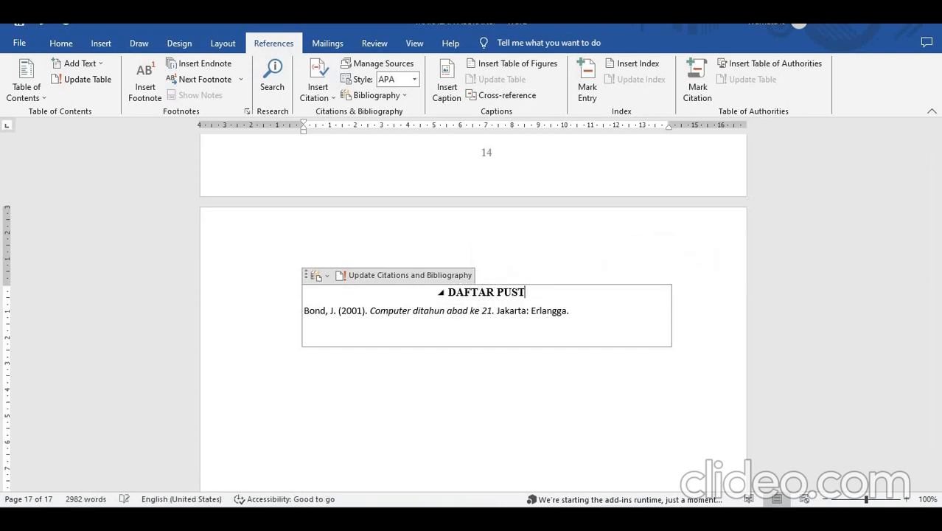
{"action": "left_click", "coordinate": [401, 306]}
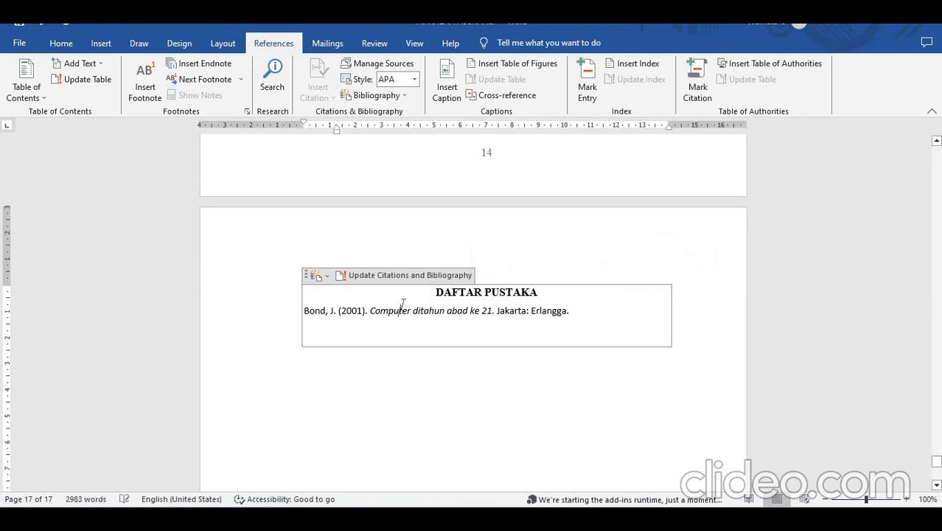
- Try the Chicago citation style on the bibliography entry and switch back to APA
{"action": "double_click", "coordinate": [404, 309]}
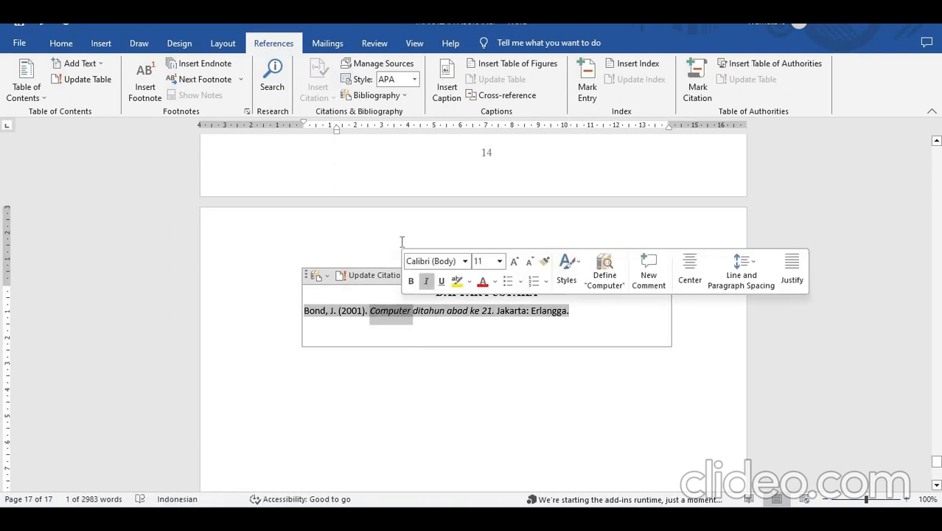
{"action": "left_click", "coordinate": [416, 78]}
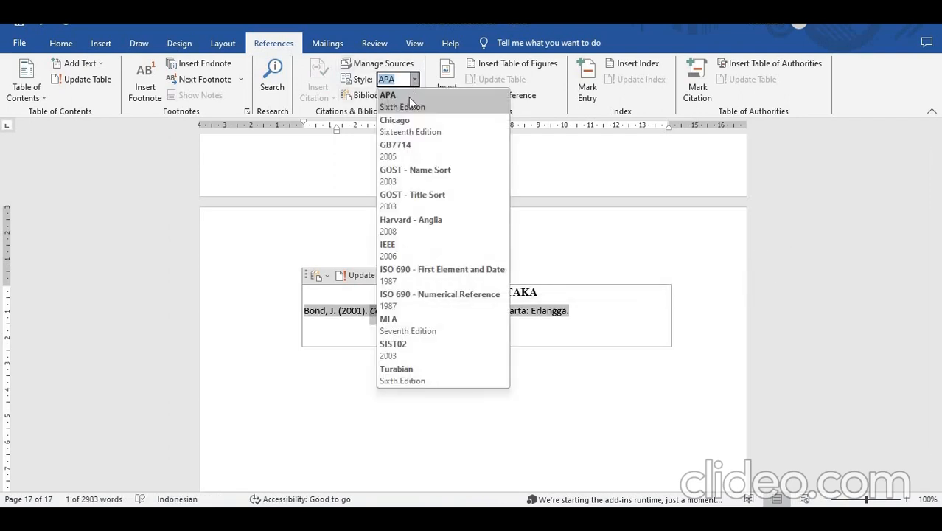
{"action": "left_click", "coordinate": [411, 125]}
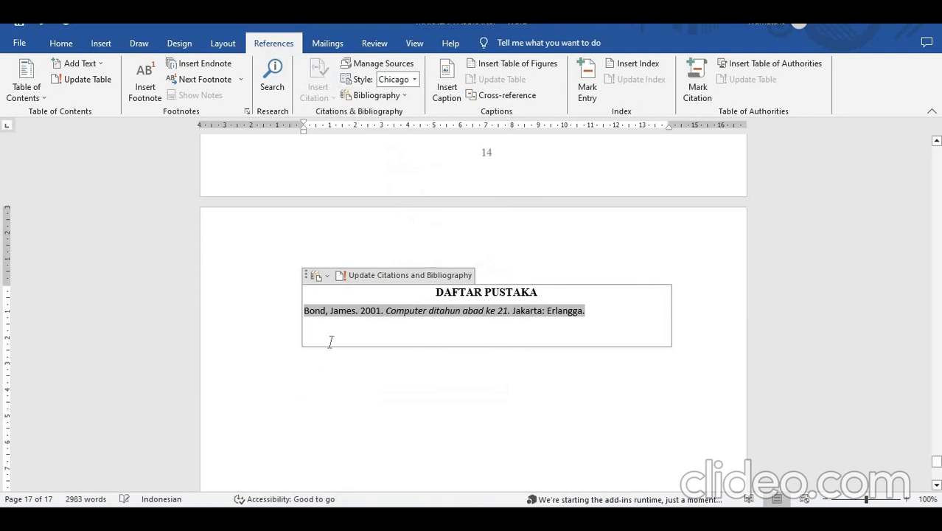
{"action": "left_click", "coordinate": [415, 79]}
{"action": "left_click", "coordinate": [412, 108]}
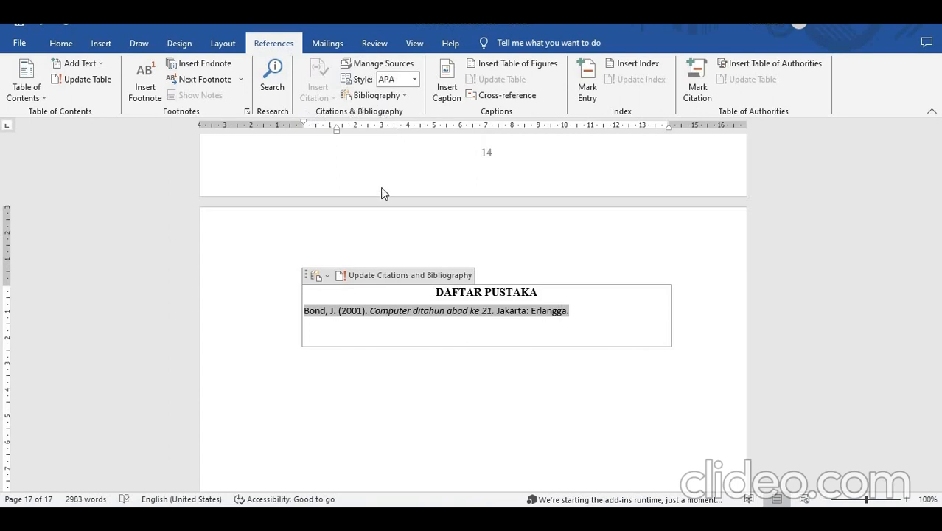
{"action": "left_click", "coordinate": [333, 343]}
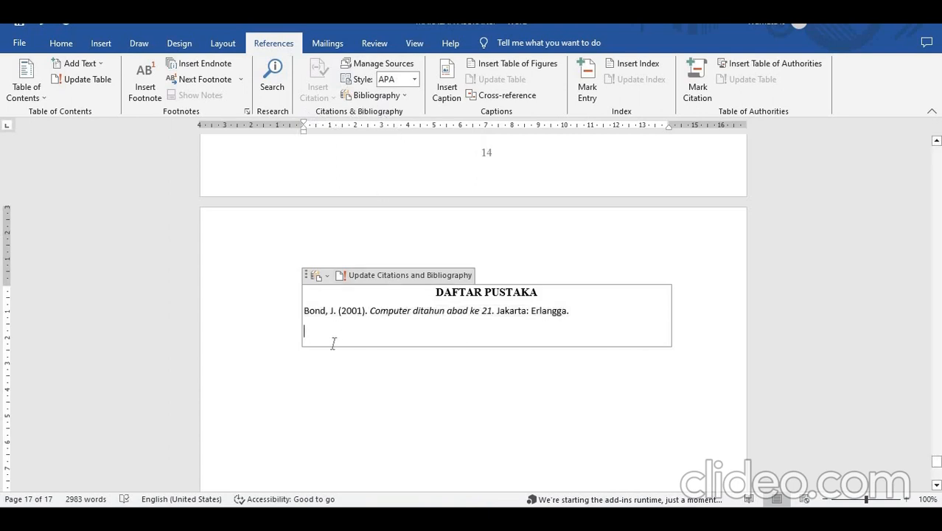
- Start a new source in the source manager and set its type to Film
{"action": "left_click", "coordinate": [370, 65]}
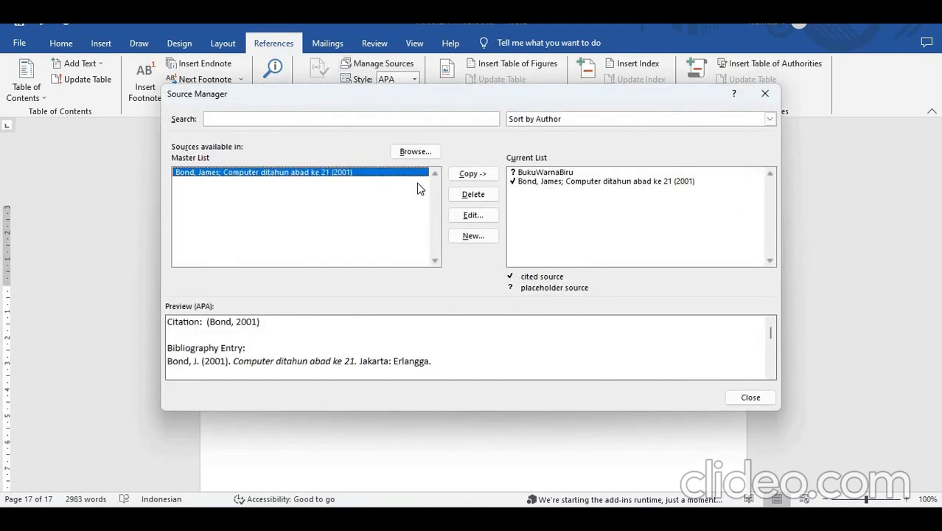
{"action": "left_click", "coordinate": [458, 235]}
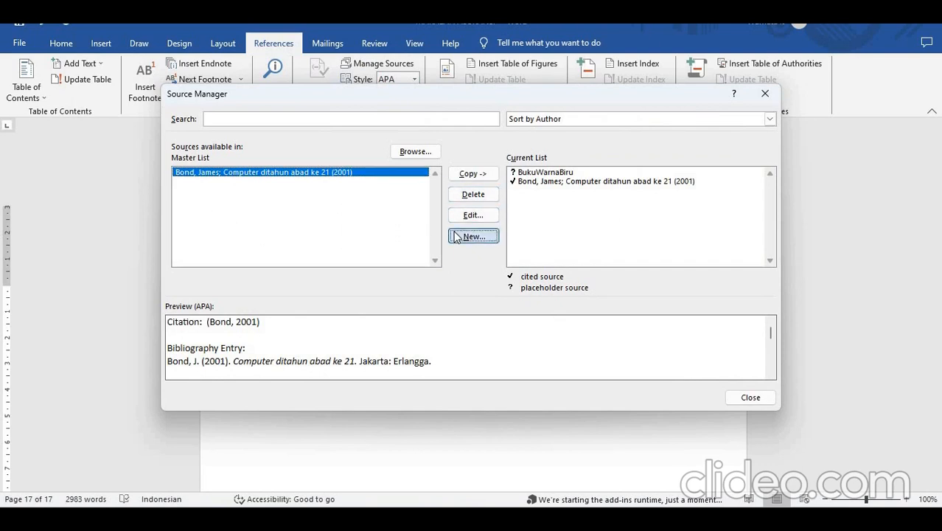
{"action": "left_click", "coordinate": [381, 179]}
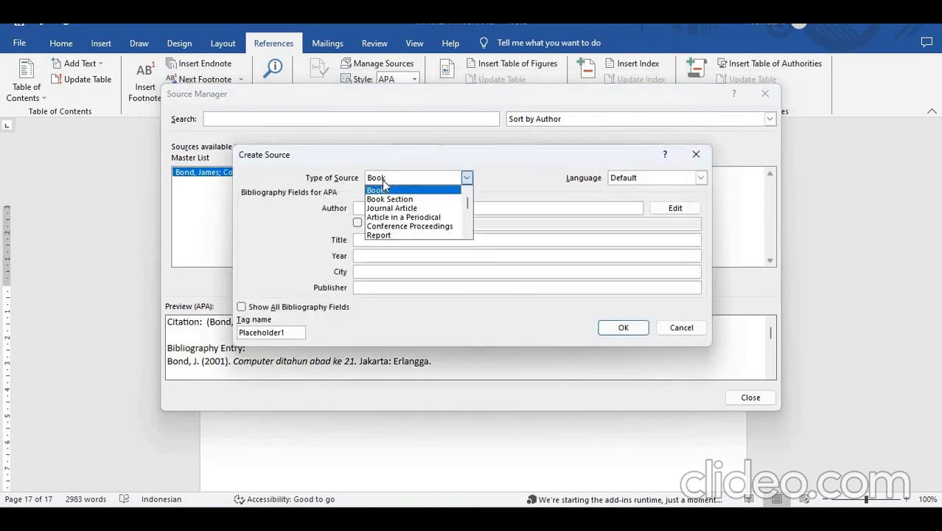
{"action": "key", "text": "Down"}
{"action": "key", "text": "Down"}
{"action": "key", "text": "Down"}
{"action": "key", "text": "Down"}
{"action": "key", "text": "Down"}
{"action": "key", "text": "Down"}
{"action": "key", "text": "Down"}
{"action": "key", "text": "Down"}
{"action": "key", "text": "Down"}
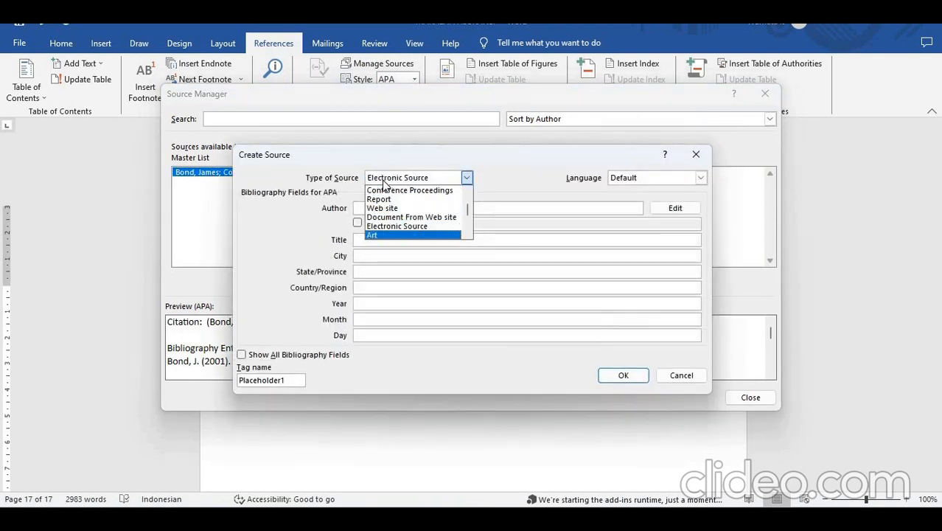
{"action": "key", "text": "Down"}
{"action": "key", "text": "Down"}
{"action": "key", "text": "Down"}
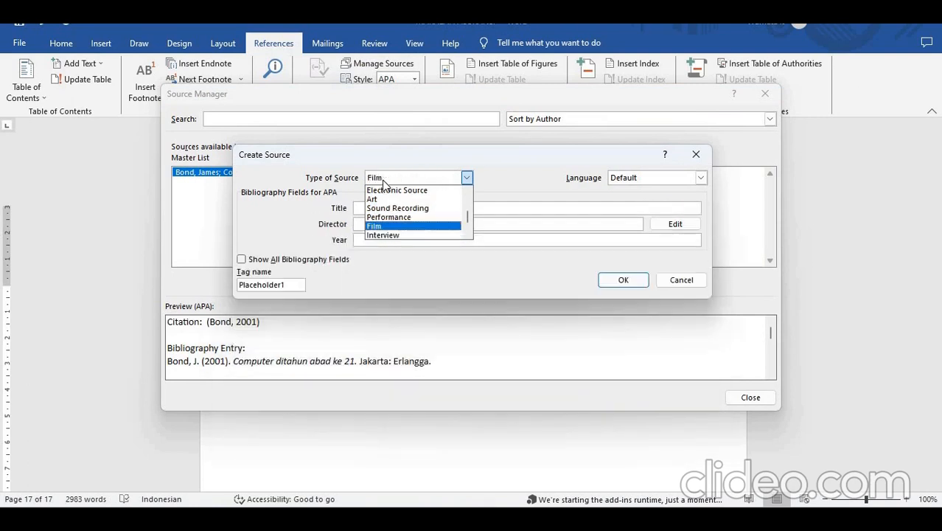
{"action": "key", "text": "Return"}
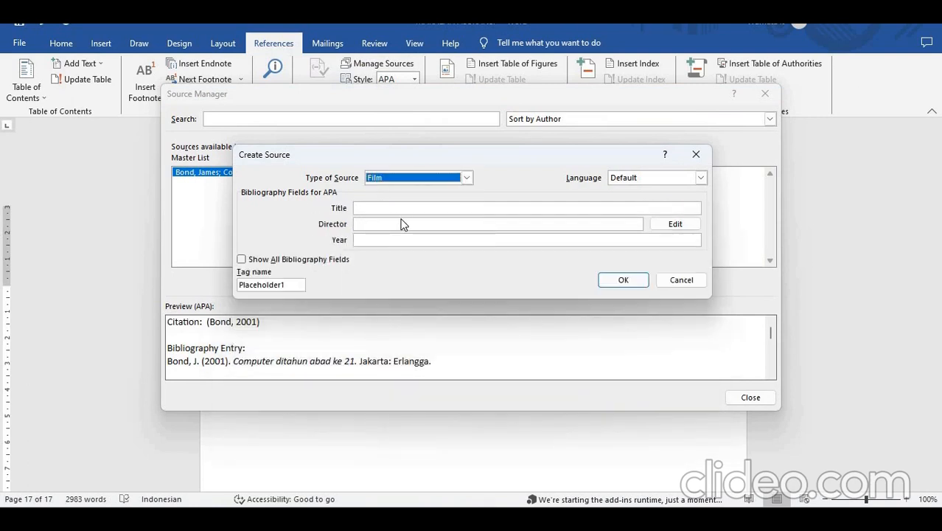
- Fill in the film source with the title "Ada apa dengan cinta", the director's name and the year 2020, and save it
{"action": "left_click", "coordinate": [384, 208]}
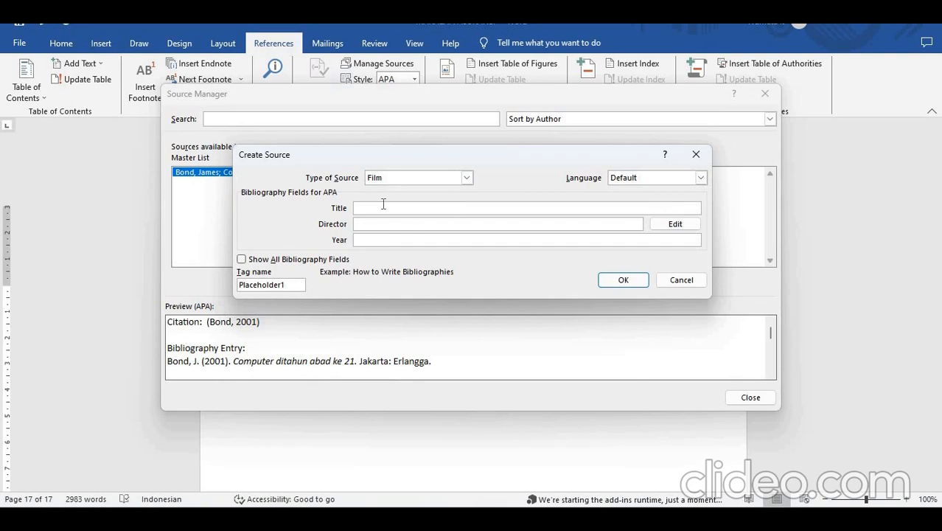
{"action": "type", "text": "F"}
{"action": "key", "text": "BackSpace"}
{"action": "type", "text": "Adaa"}
{"action": "left_click", "coordinate": [367, 225]}
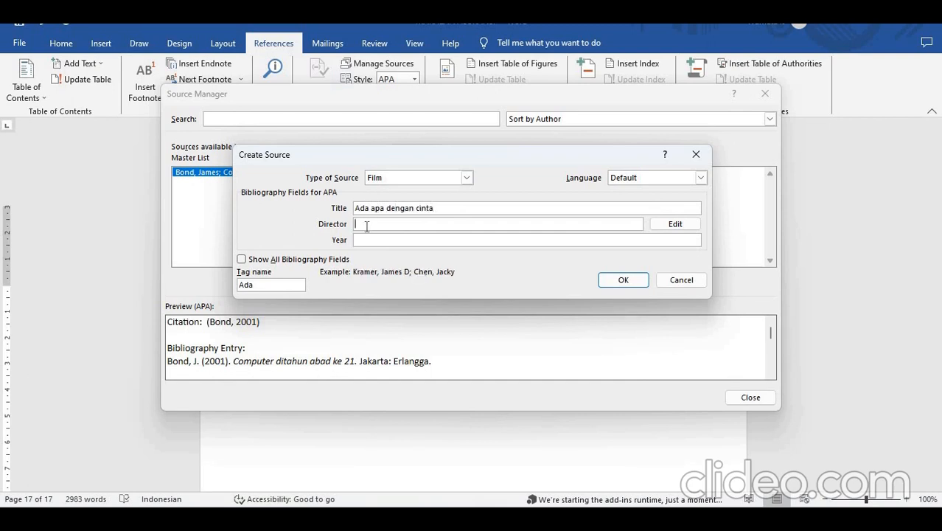
{"action": "type", "text": "Ridwan Jafar"}
{"action": "left_click", "coordinate": [370, 243]}
{"action": "type", "text": "2020"}
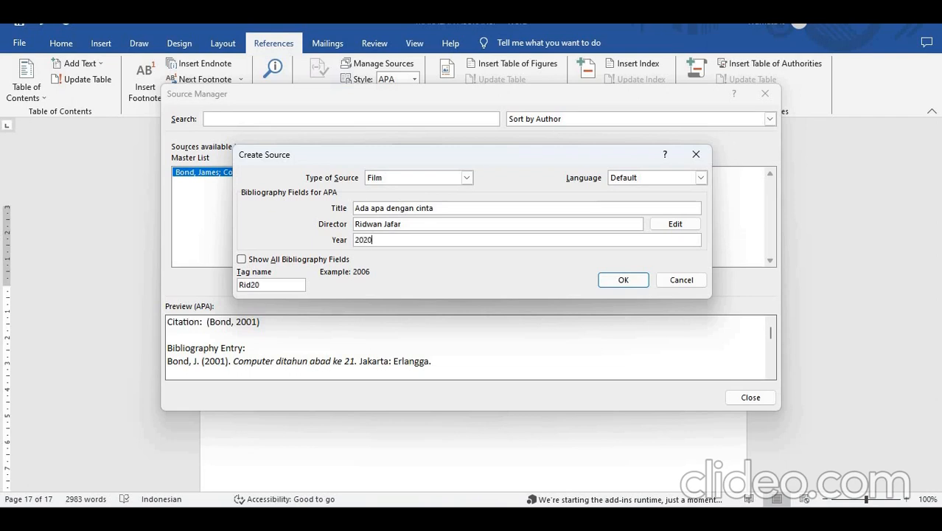
{"action": "key", "text": "Return"}
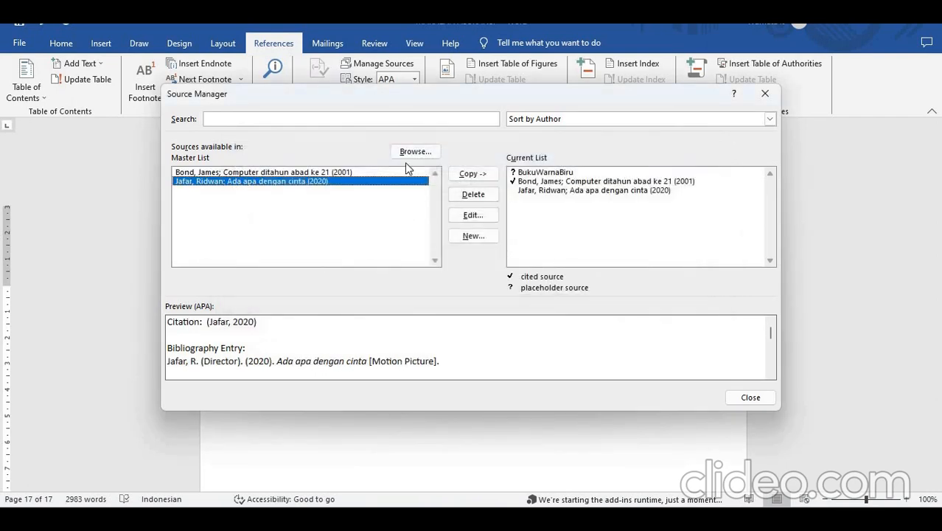
- Preview the new film source in the current list, close the source manager and update the citations and bibliography
{"action": "left_click", "coordinate": [584, 193]}
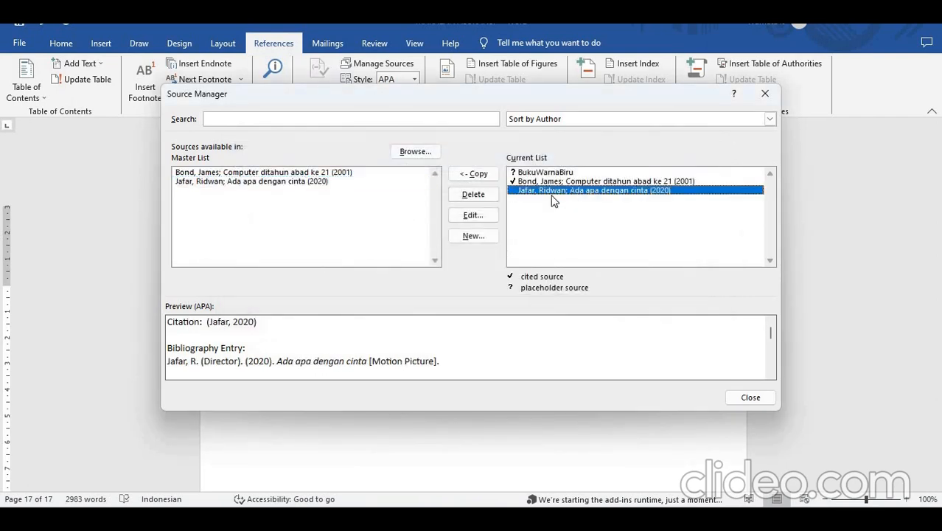
{"action": "left_click", "coordinate": [755, 398]}
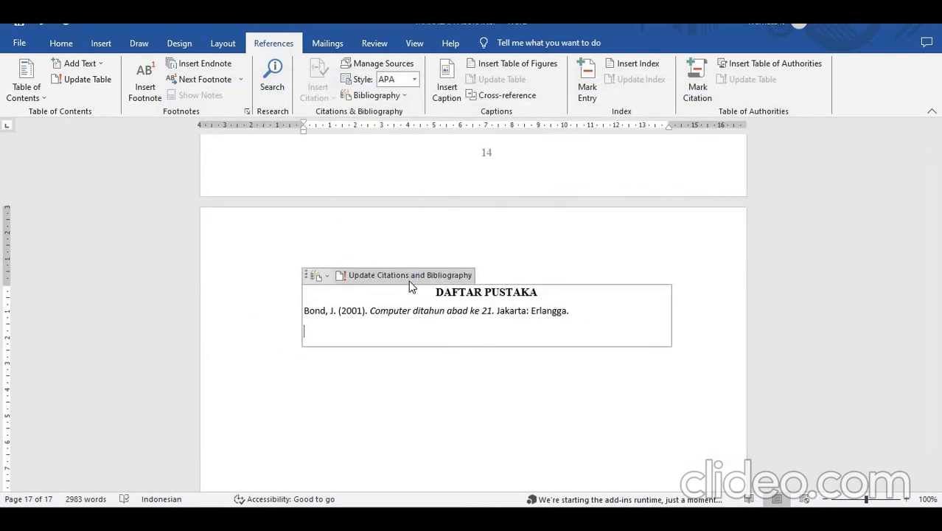
{"action": "left_click", "coordinate": [342, 275]}
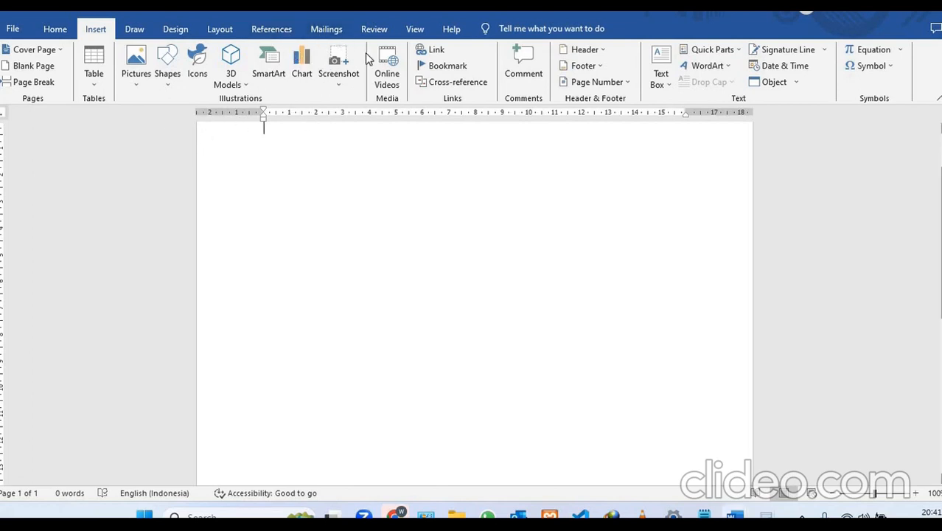
- Try inserting a table with three columns and two rows at the start of the blank document, and undo it
{"action": "left_click", "coordinate": [288, 33]}
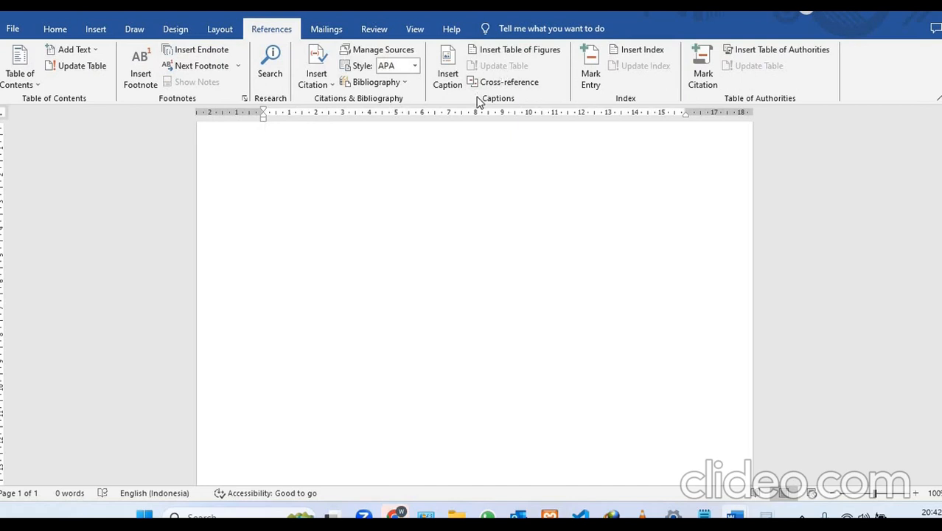
{"action": "left_click", "coordinate": [105, 30]}
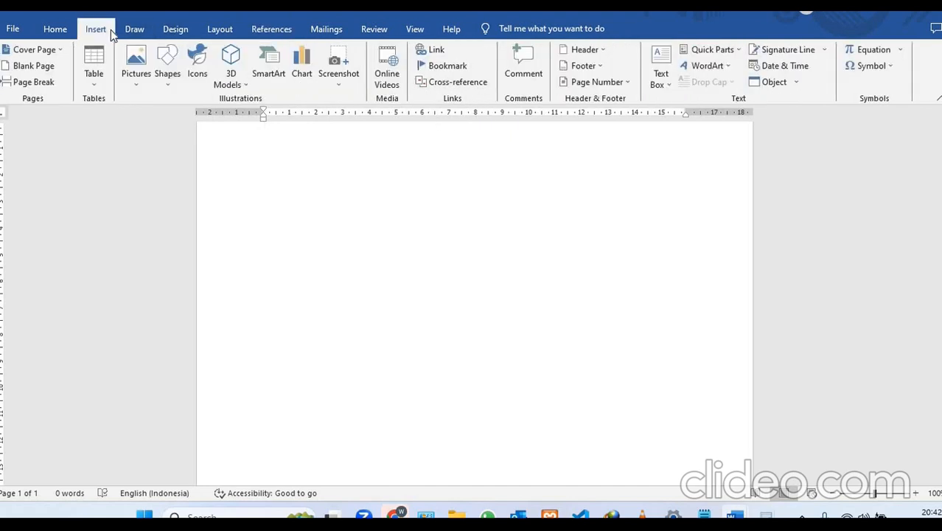
{"action": "left_click", "coordinate": [107, 83]}
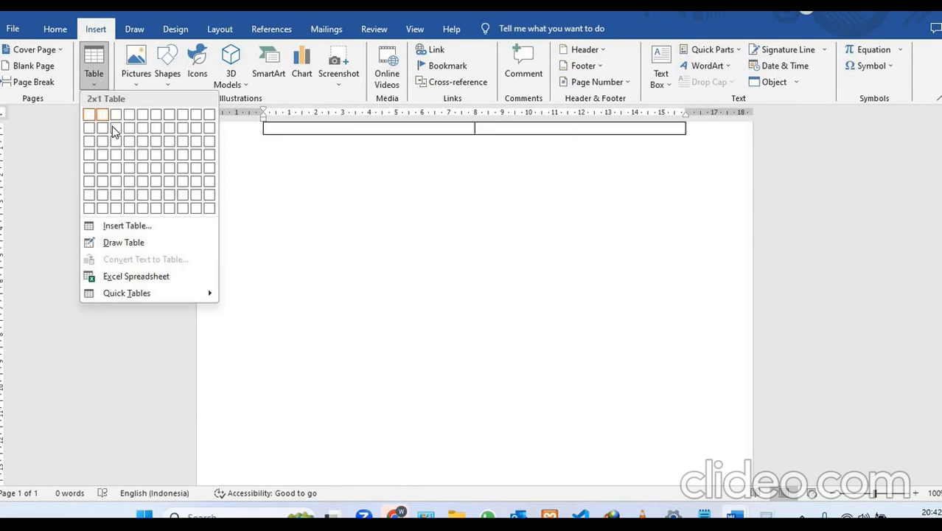
{"action": "left_click", "coordinate": [115, 132]}
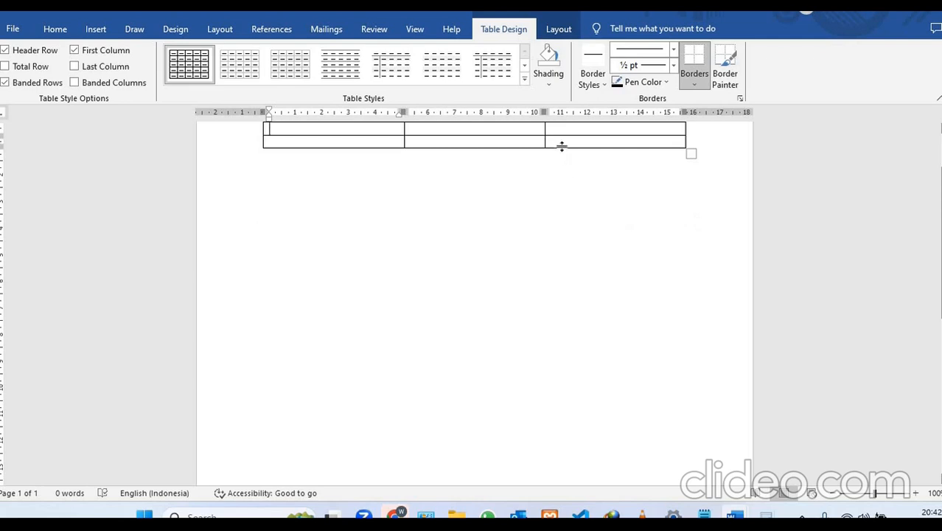
{"action": "left_click", "coordinate": [296, 157]}
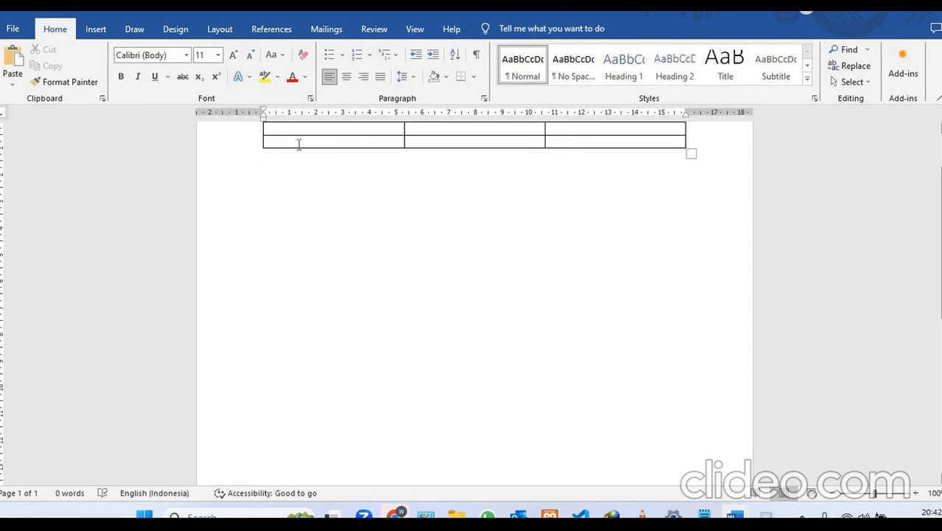
{"action": "key", "text": "ctrl+z"}
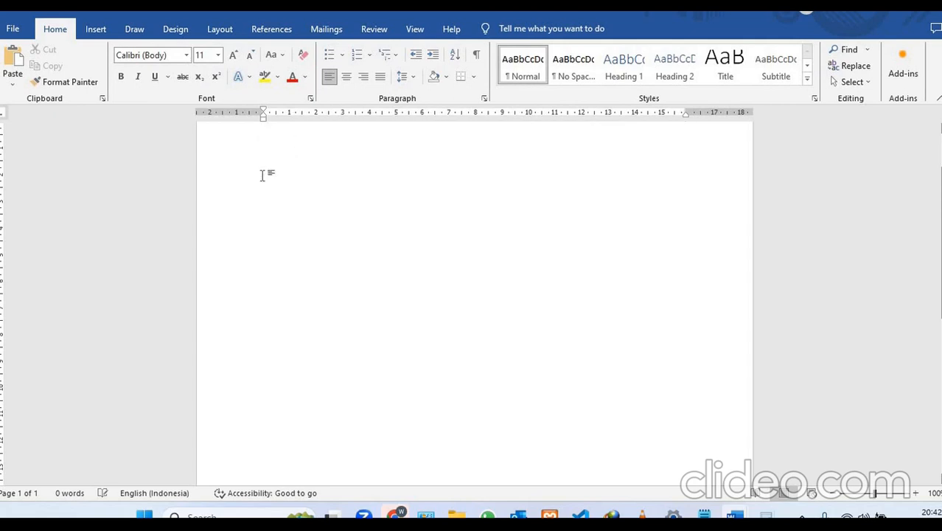
- Insert a table with four columns and five rows on the second line of the blank document
{"action": "key", "text": "Return"}
{"action": "left_click", "coordinate": [96, 29]}
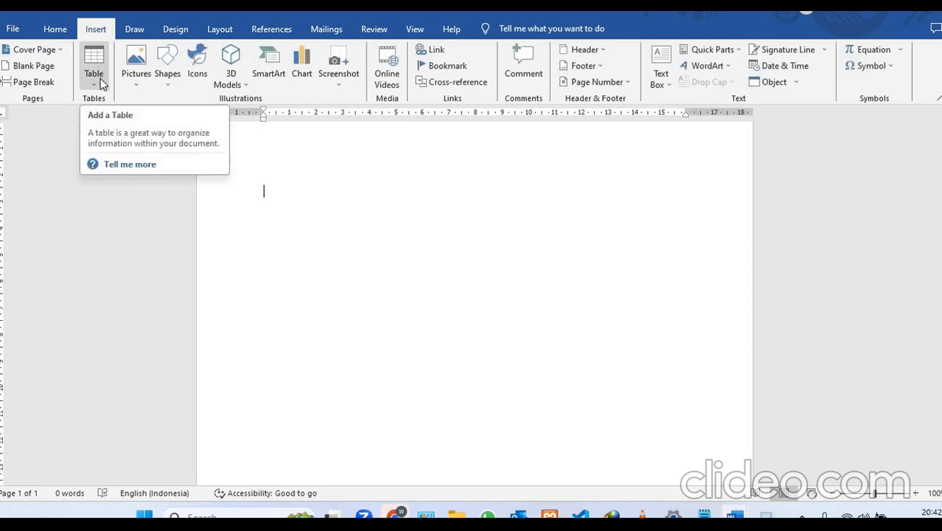
{"action": "left_click", "coordinate": [100, 84]}
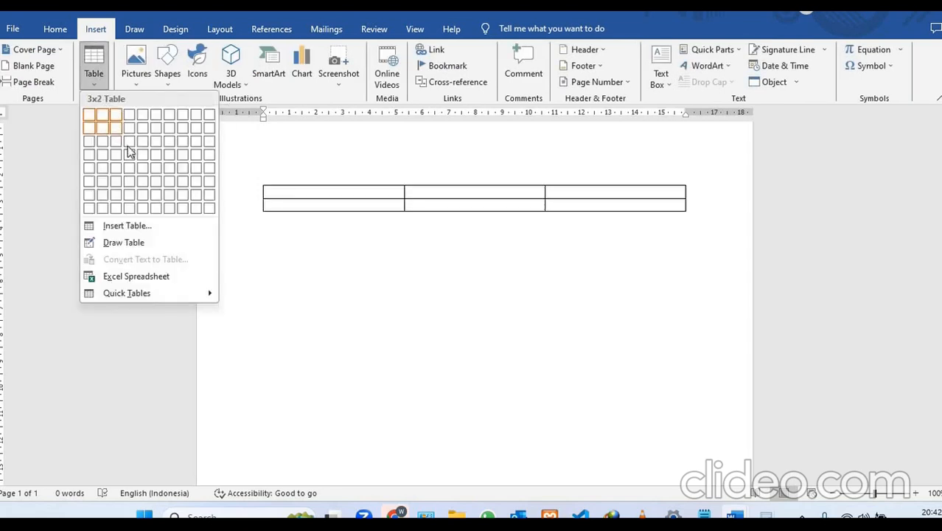
{"action": "left_click", "coordinate": [129, 168]}
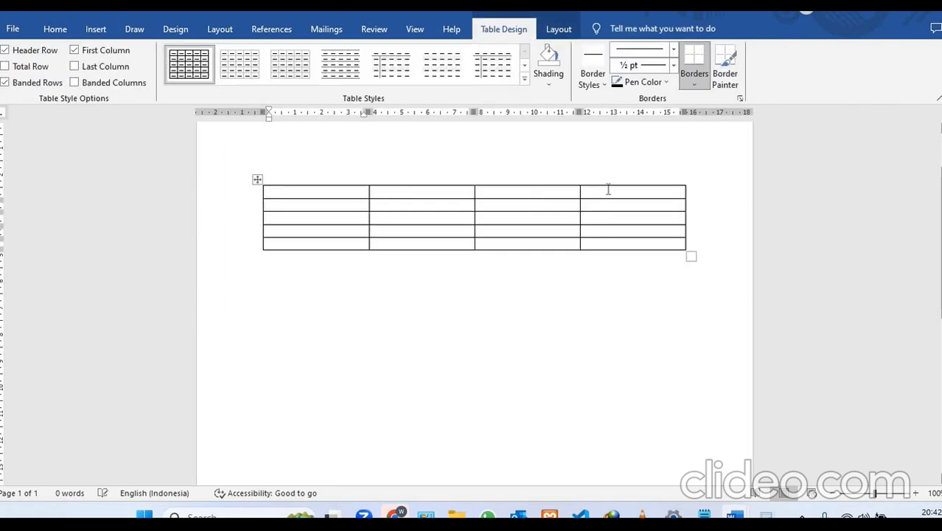
{"action": "left_click", "coordinate": [704, 169]}
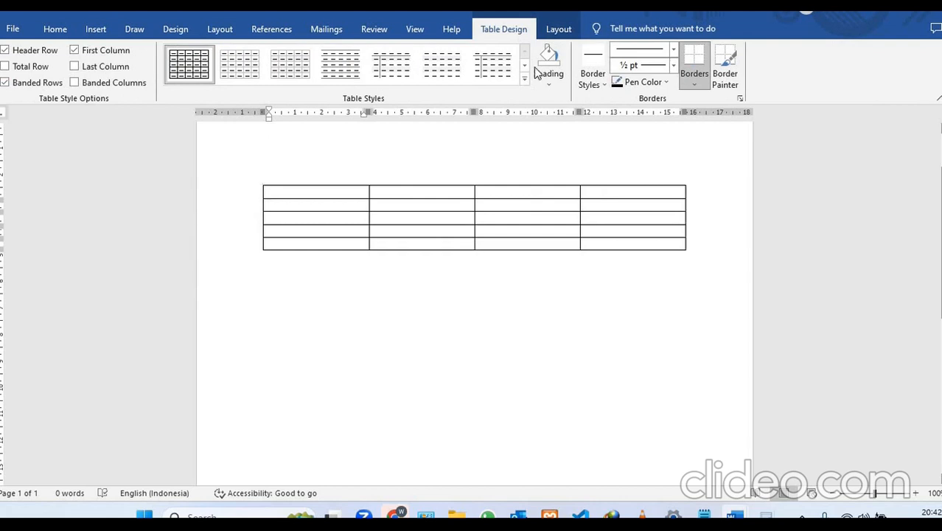
- Select the whole table and insert a caption with the label Table, positioned above the selected item
{"action": "left_click", "coordinate": [284, 29]}
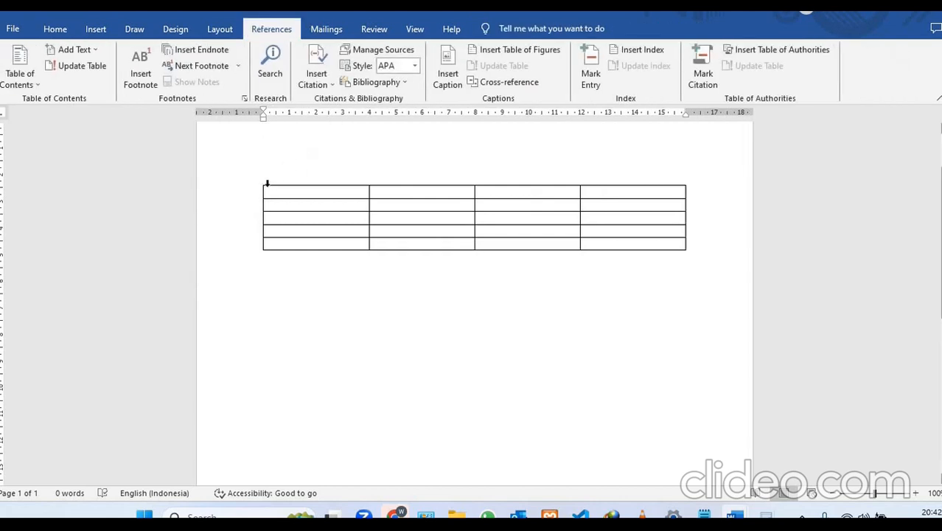
{"action": "left_click", "coordinate": [265, 194]}
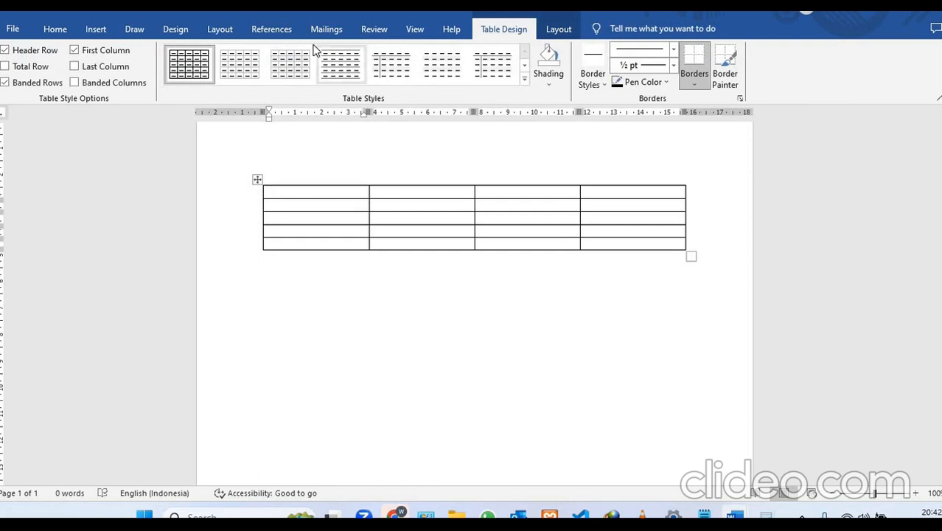
{"action": "left_click", "coordinate": [273, 30]}
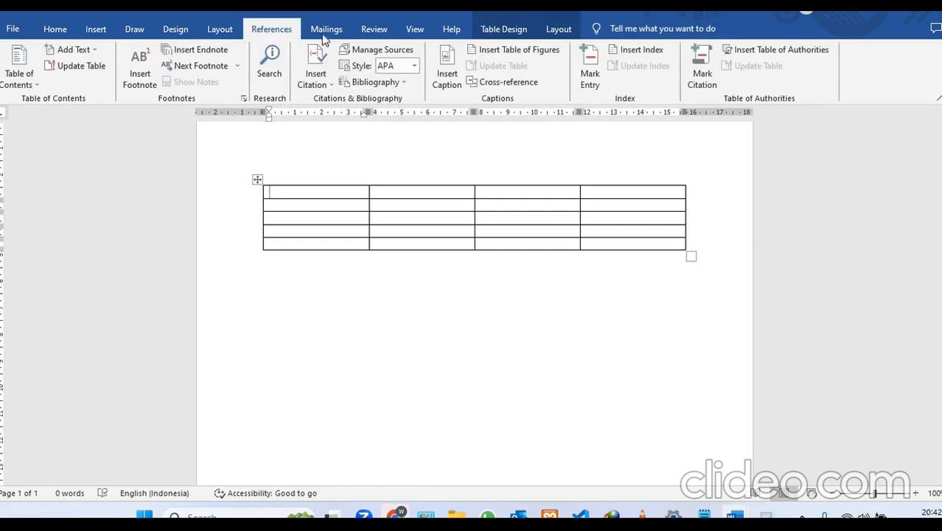
{"action": "left_click", "coordinate": [257, 179]}
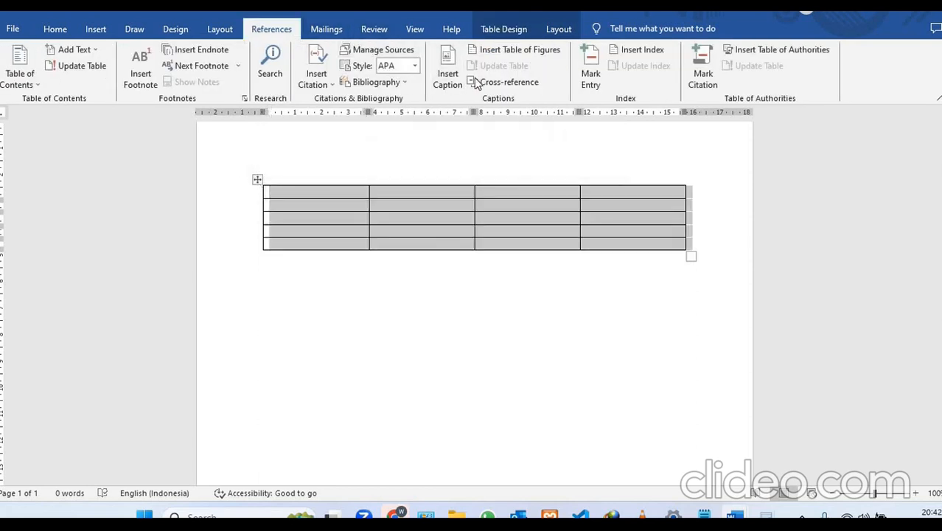
{"action": "left_click", "coordinate": [449, 74]}
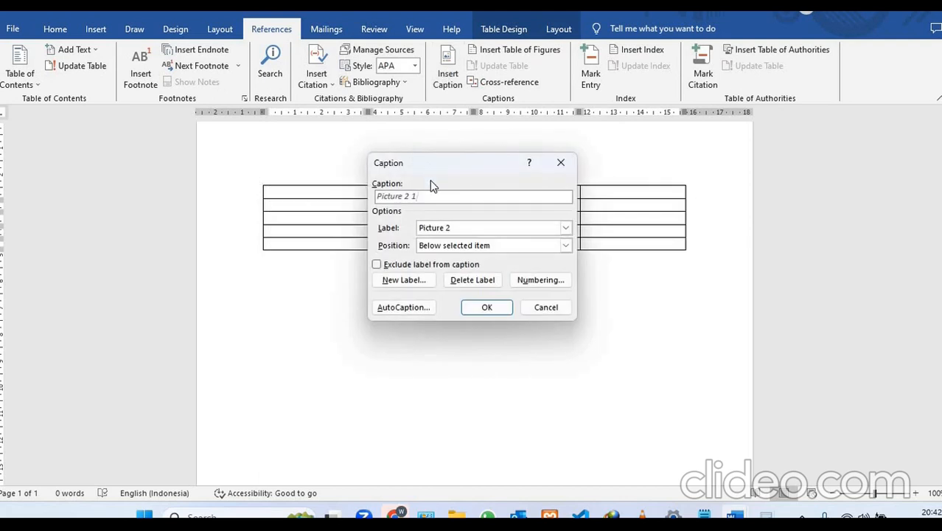
{"action": "left_click", "coordinate": [565, 227]}
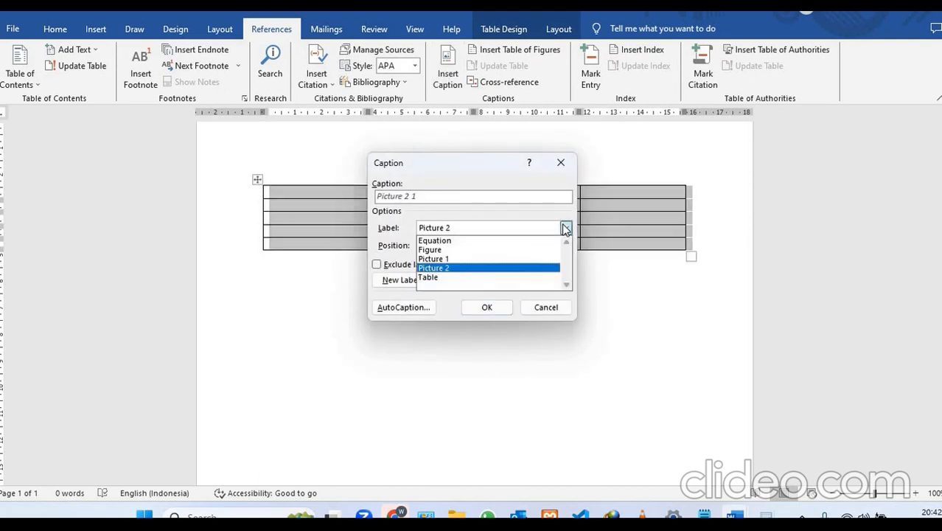
{"action": "left_click", "coordinate": [446, 277]}
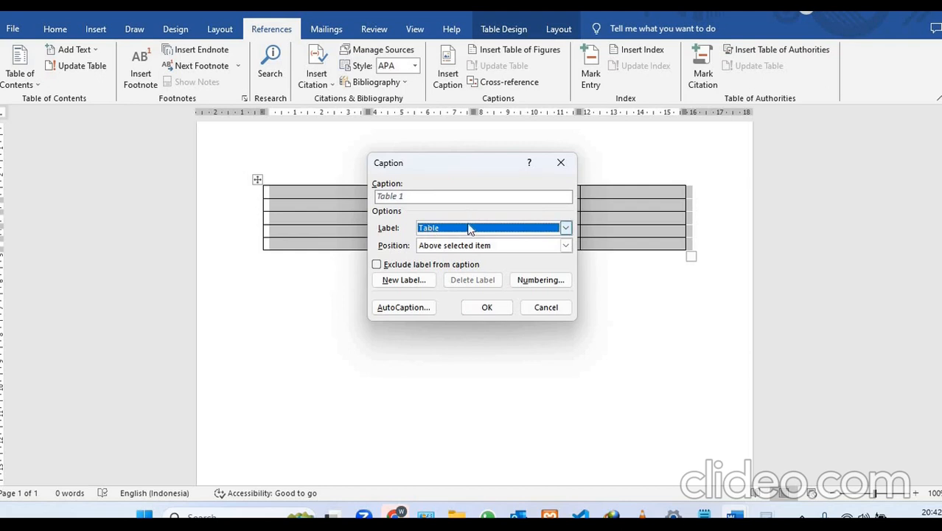
{"action": "left_click", "coordinate": [565, 245]}
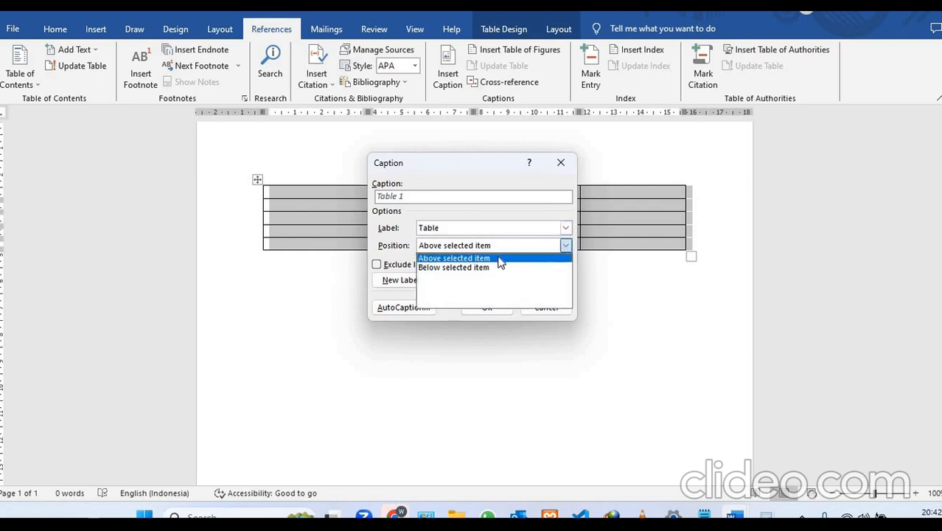
{"action": "left_click", "coordinate": [500, 259]}
{"action": "left_click", "coordinate": [486, 309]}
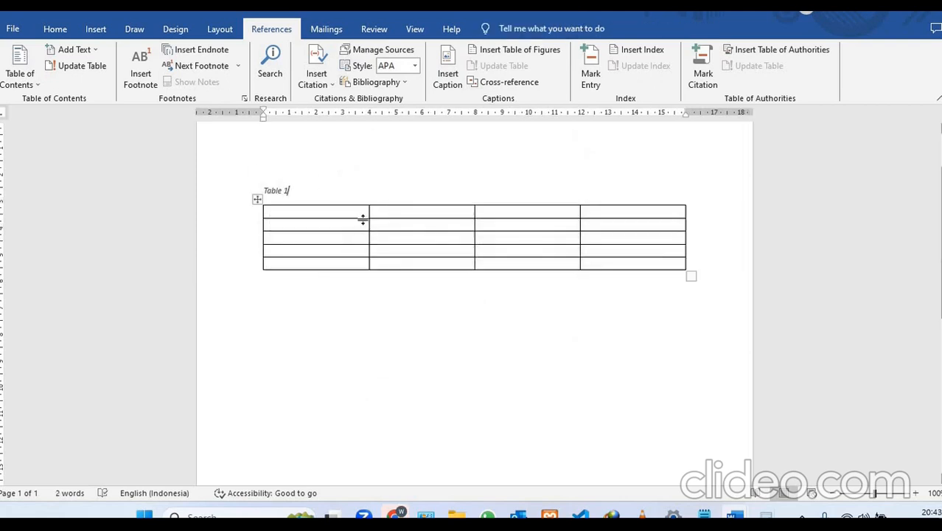
- Insert the POLSI and cONTOH pOLIS pictures from Downloads into the table's first cell, and delete the upper picture
{"action": "left_click", "coordinate": [360, 212]}
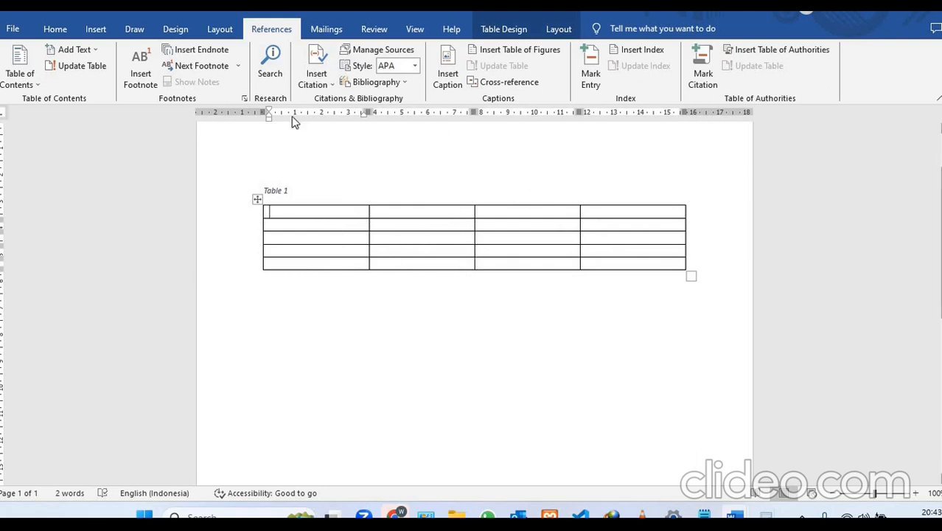
{"action": "left_click", "coordinate": [96, 30]}
{"action": "left_click", "coordinate": [135, 67]}
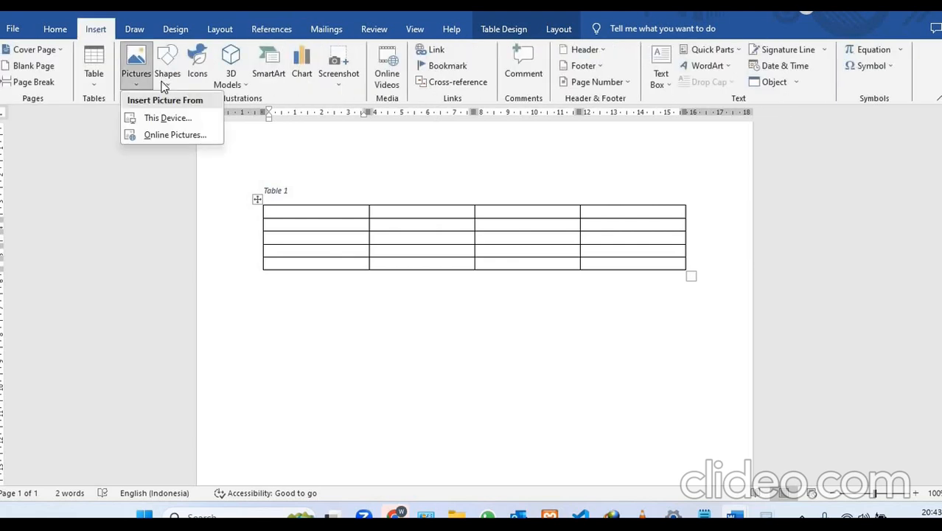
{"action": "left_click", "coordinate": [160, 118]}
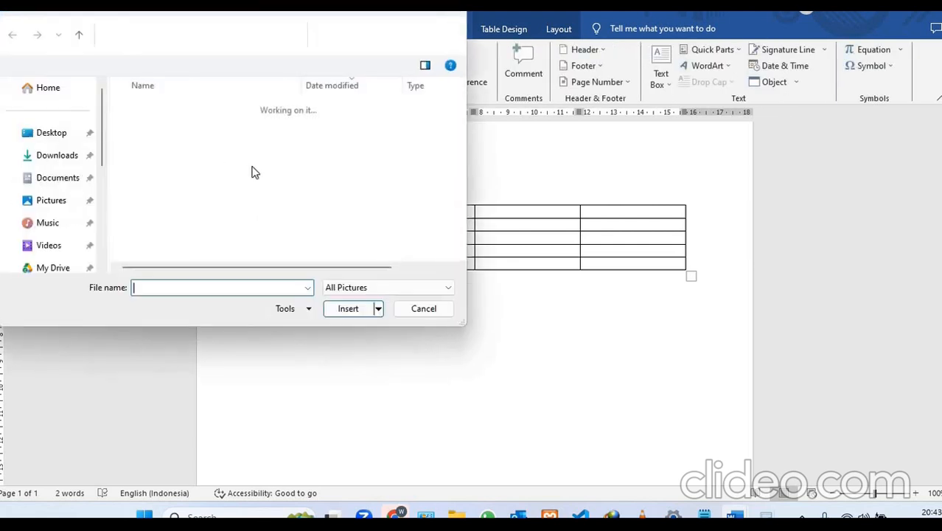
{"action": "left_click", "coordinate": [181, 136]}
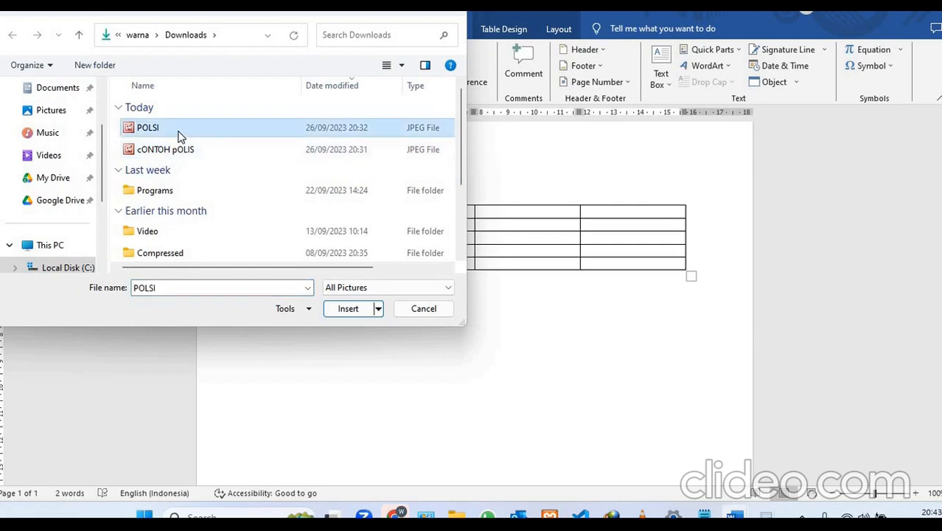
{"action": "key", "text": "shift+Down"}
{"action": "key", "text": "Return"}
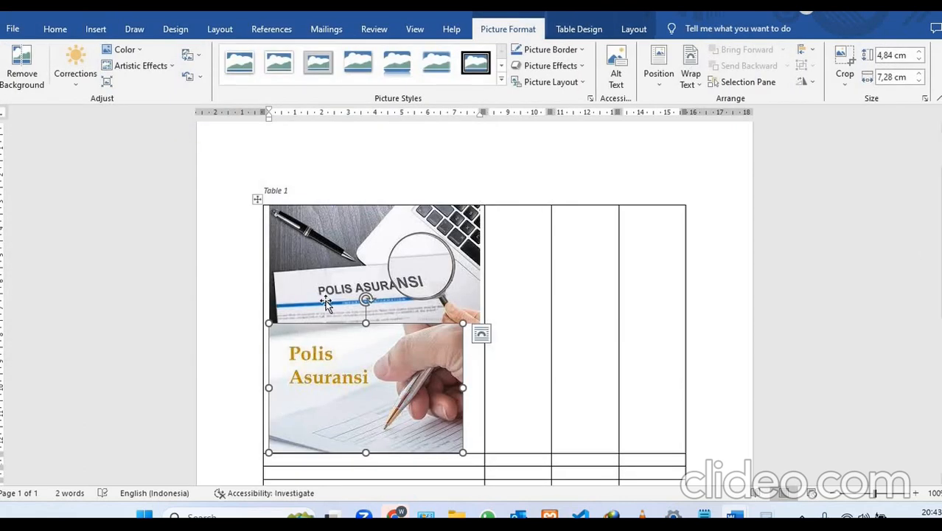
{"action": "left_click", "coordinate": [400, 308]}
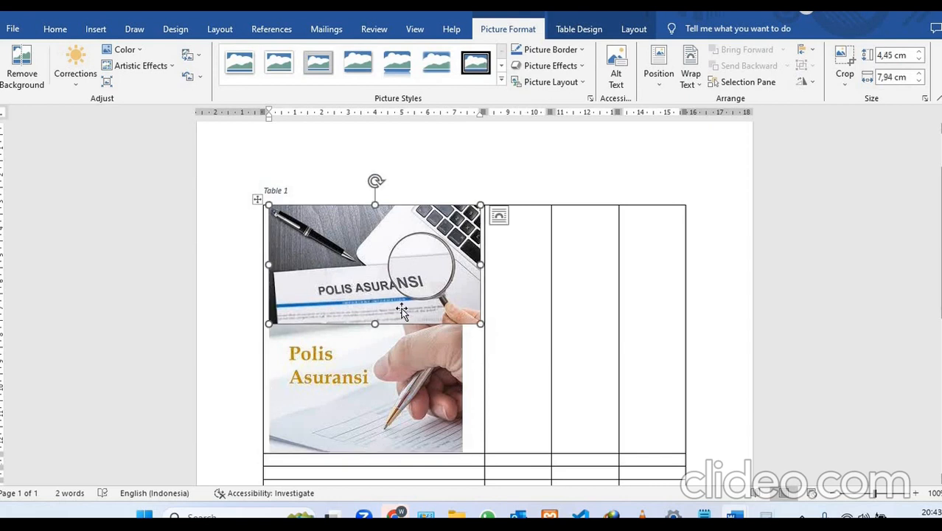
{"action": "key", "text": "Delete"}
- Set the remaining Polis Asuransi picture's text wrapping to Square and move it out of the table to the space below
{"action": "left_click", "coordinate": [355, 271]}
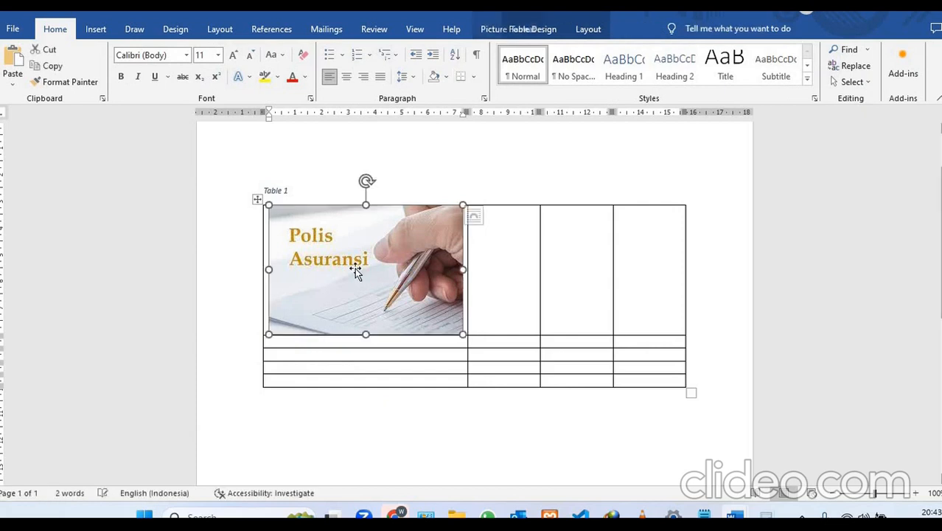
{"action": "right_click", "coordinate": [357, 272]}
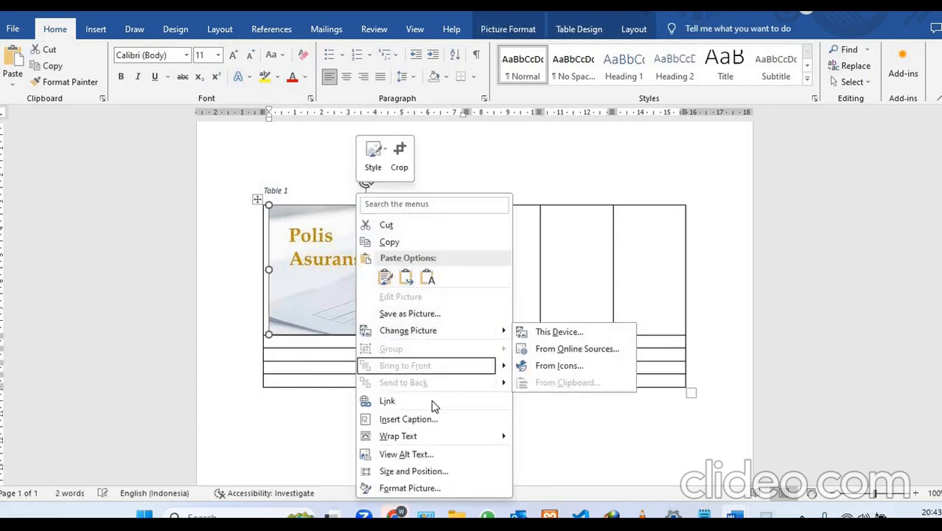
{"action": "mouse_move", "coordinate": [435, 436]}
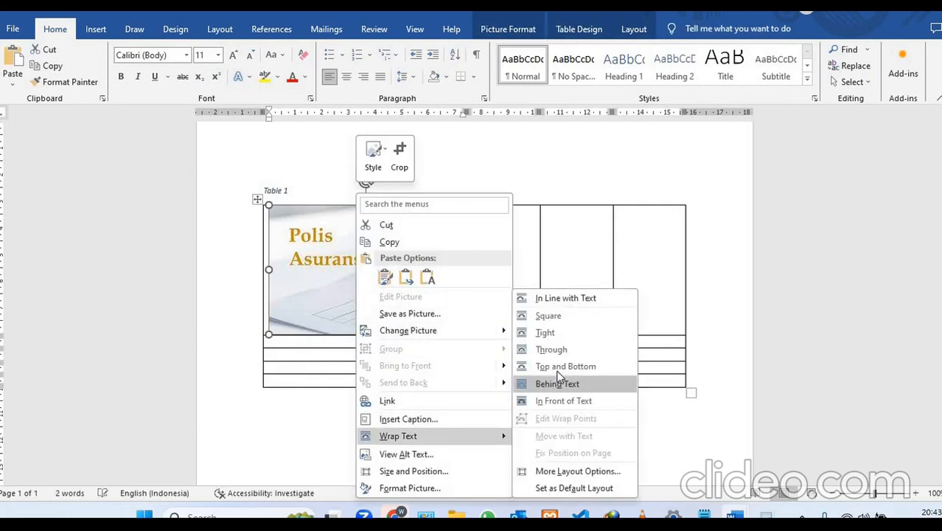
{"action": "left_click", "coordinate": [552, 317]}
{"action": "left_click_drag", "start_coordinate": [376, 266], "coordinate": [378, 384]}
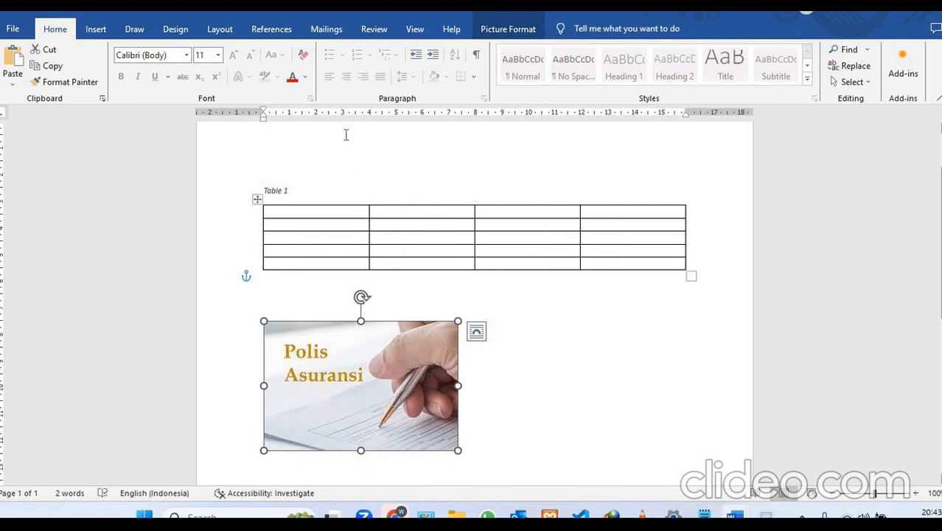
- Create a new caption label named Gambar and insert the picture's caption below the selected item
{"action": "left_click", "coordinate": [289, 31]}
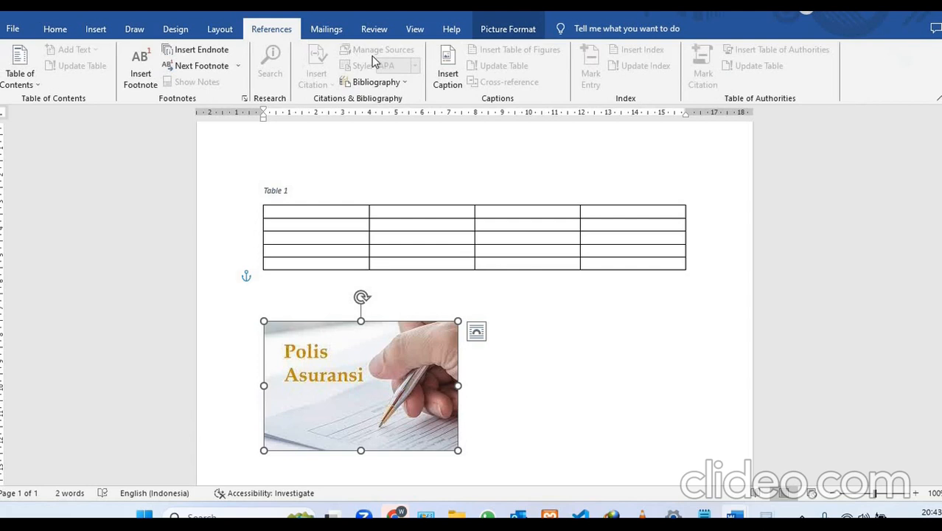
{"action": "left_click", "coordinate": [435, 76]}
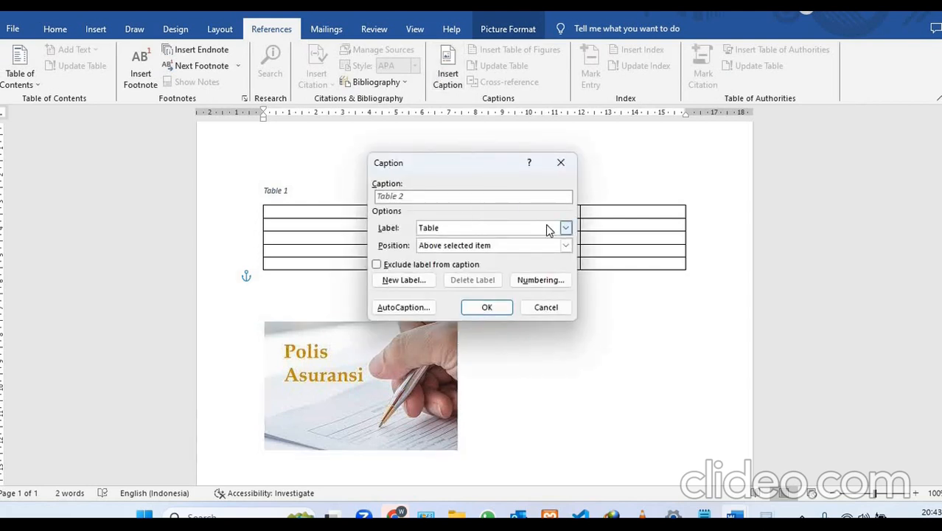
{"action": "left_click", "coordinate": [422, 280]}
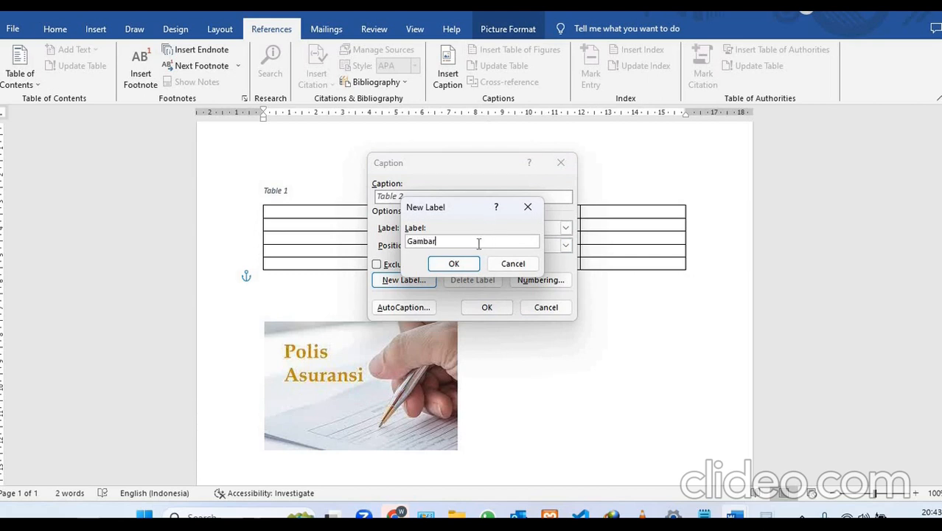
{"action": "left_click", "coordinate": [455, 265]}
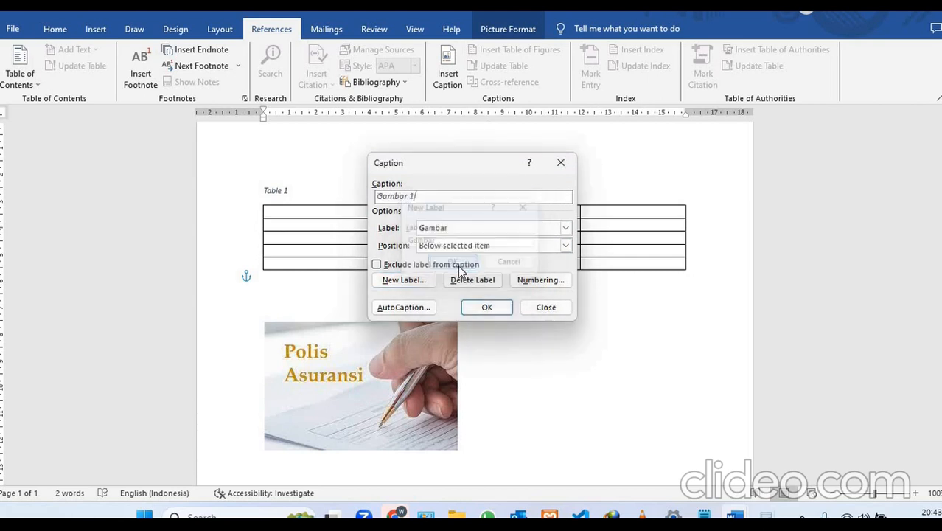
{"action": "left_click", "coordinate": [565, 245]}
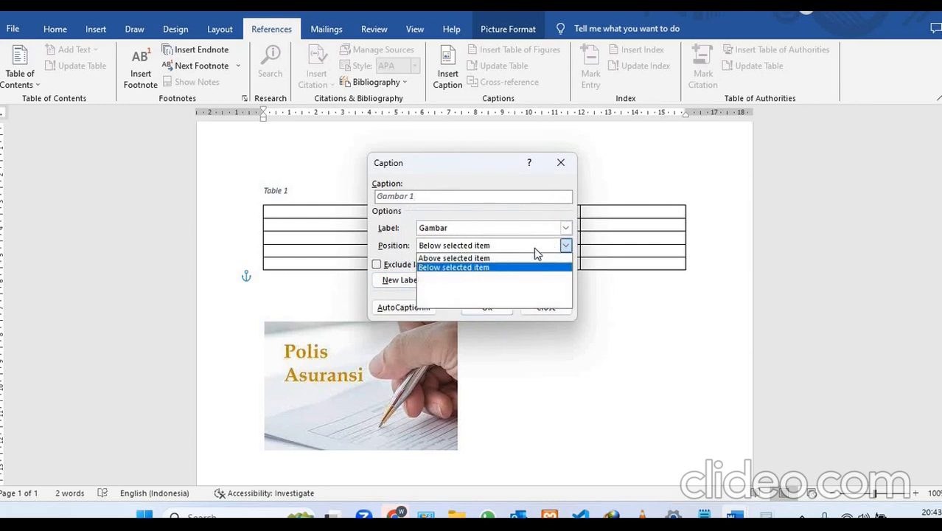
{"action": "left_click", "coordinate": [471, 268]}
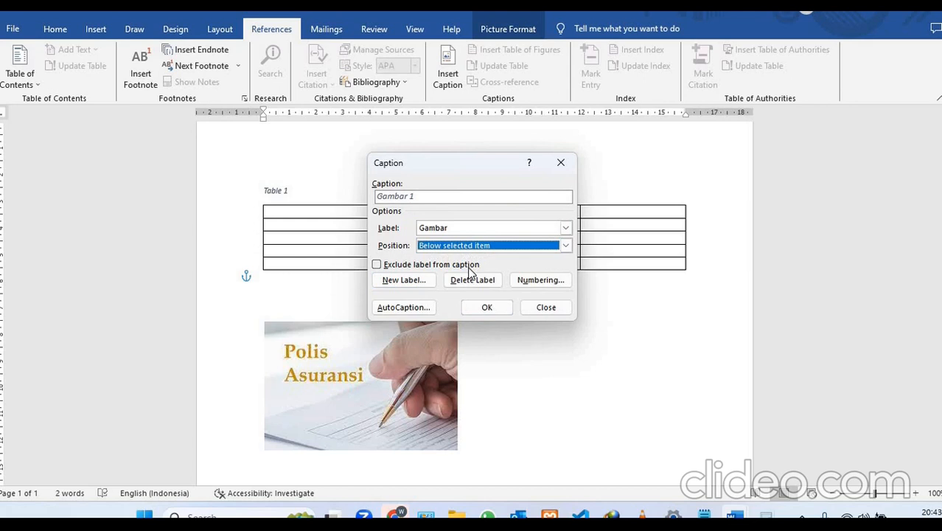
{"action": "left_click", "coordinate": [485, 309]}
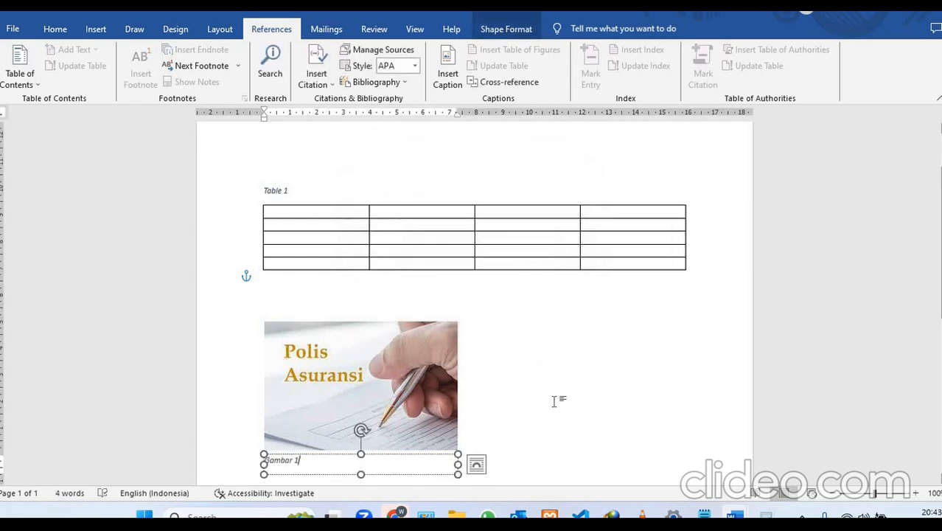
{"action": "left_click", "coordinate": [554, 401]}
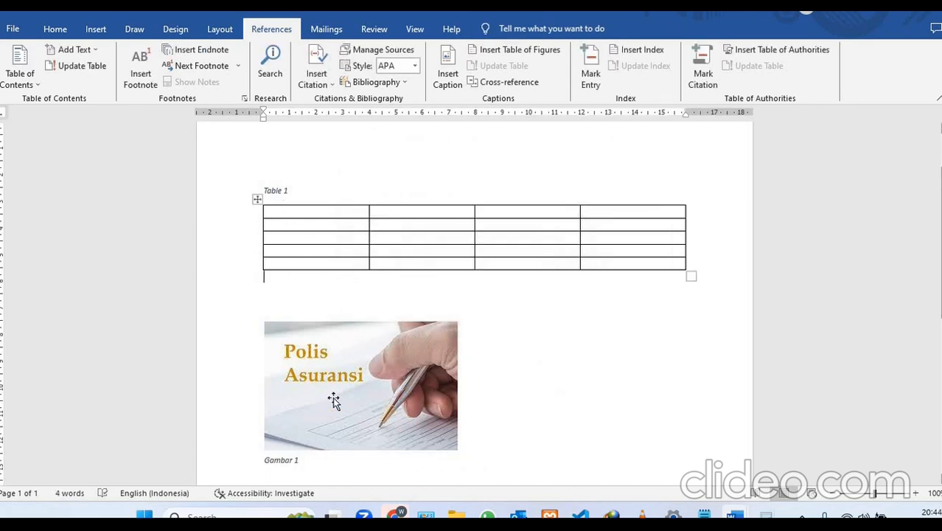
- Add two blank lines between the table and the picture
{"action": "left_click", "coordinate": [360, 462]}
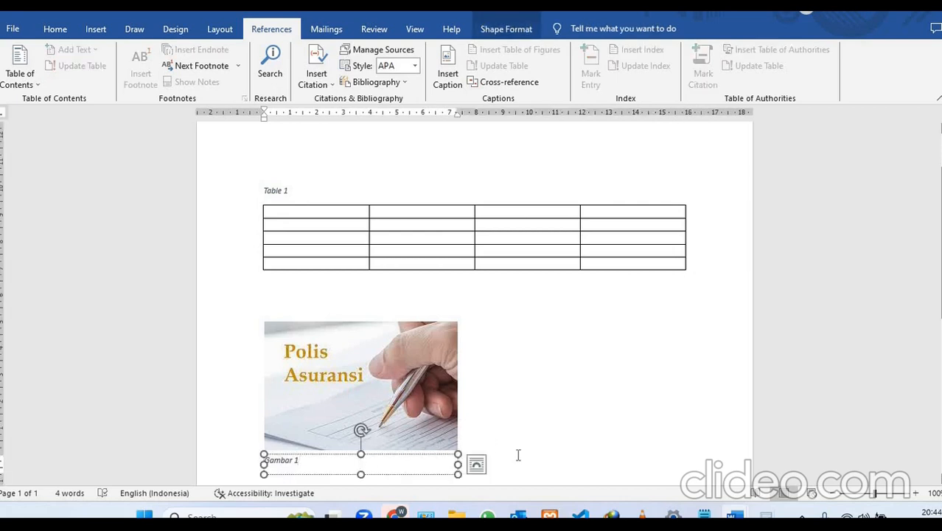
{"action": "left_click", "coordinate": [549, 454]}
{"action": "key", "text": "Return"}
{"action": "key", "text": "Return"}
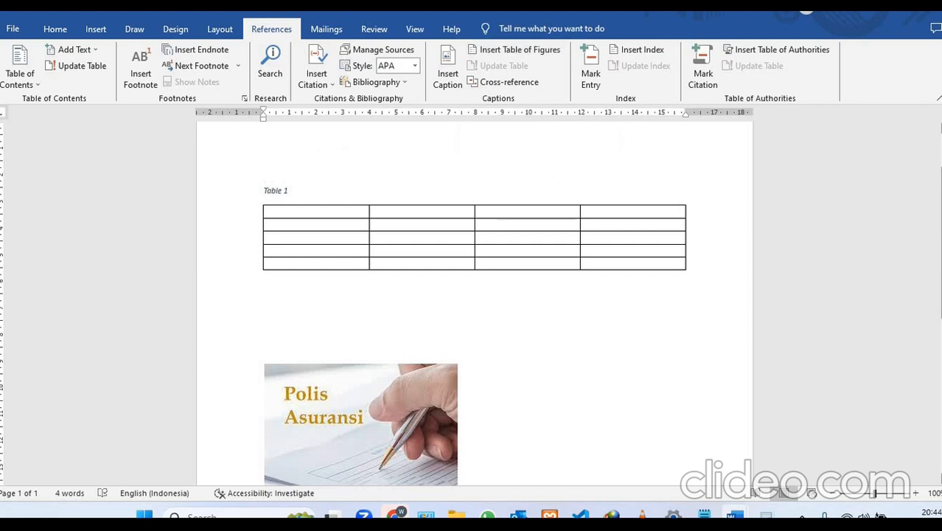
- Add two blank lines above the table's caption and insert a table of figures there in Formal format with caption label Table
{"action": "key", "text": "Return"}
{"action": "key", "text": "Return"}
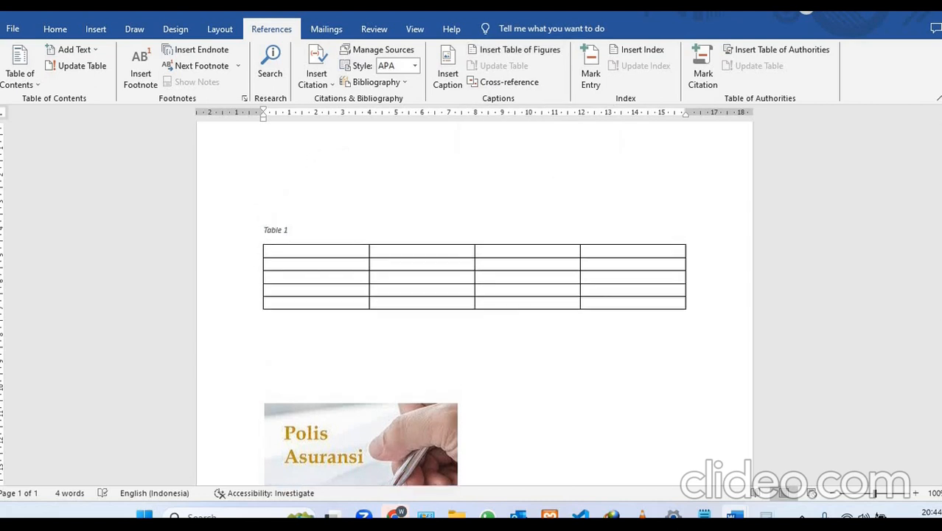
{"action": "left_click", "coordinate": [534, 47]}
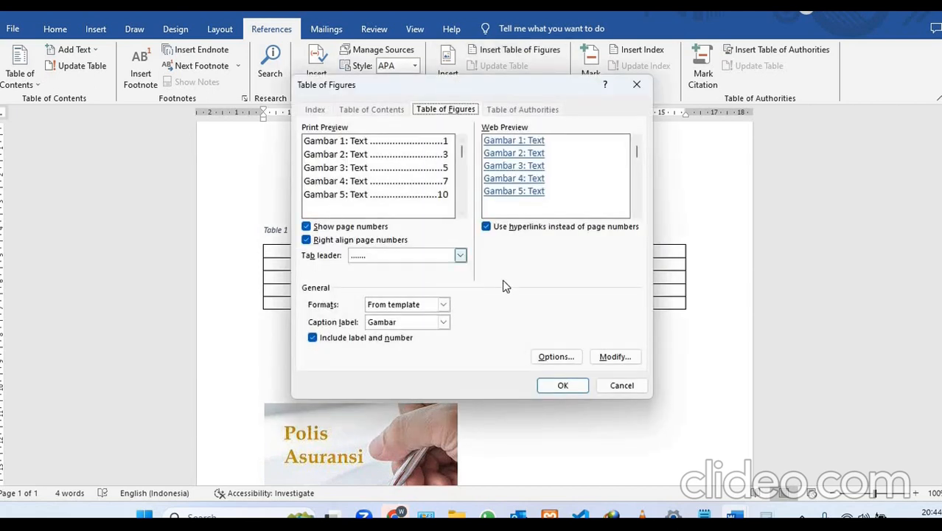
{"action": "left_click", "coordinate": [443, 305]}
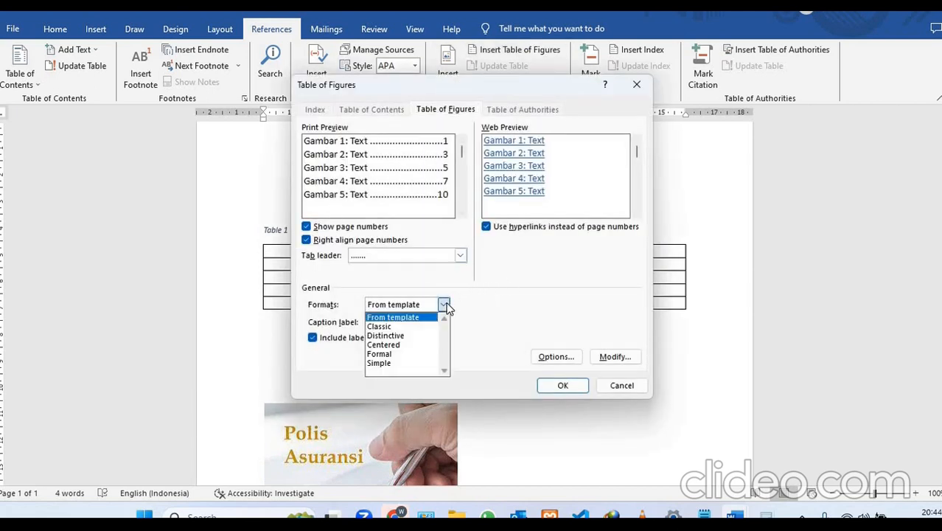
{"action": "left_click", "coordinate": [408, 354]}
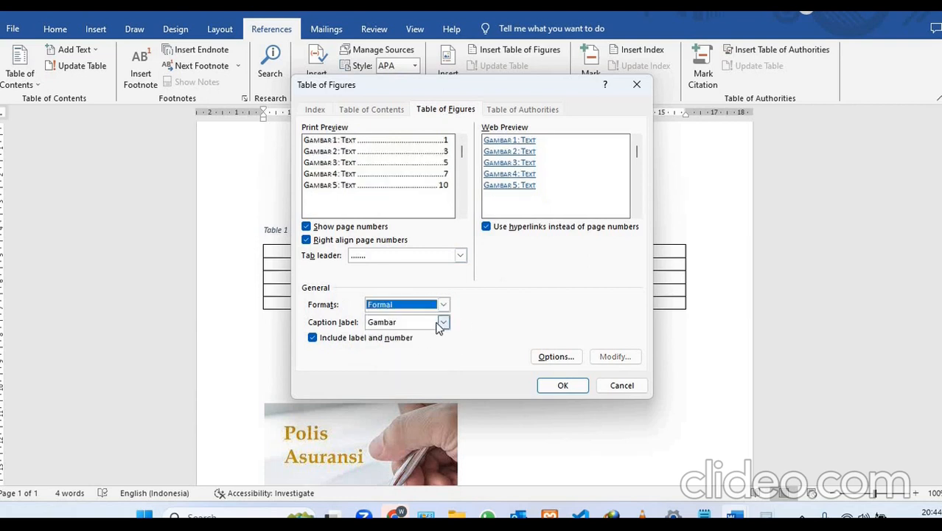
{"action": "left_click", "coordinate": [444, 323]}
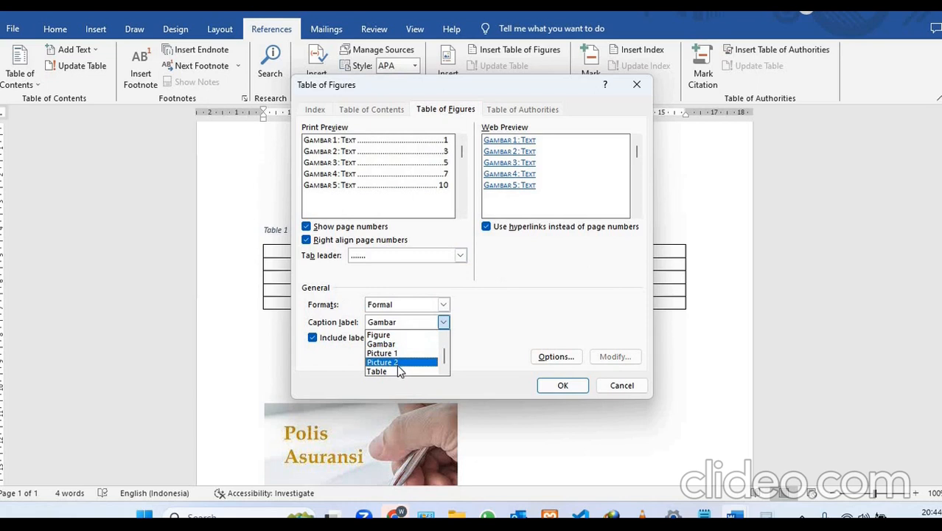
{"action": "left_click", "coordinate": [397, 371]}
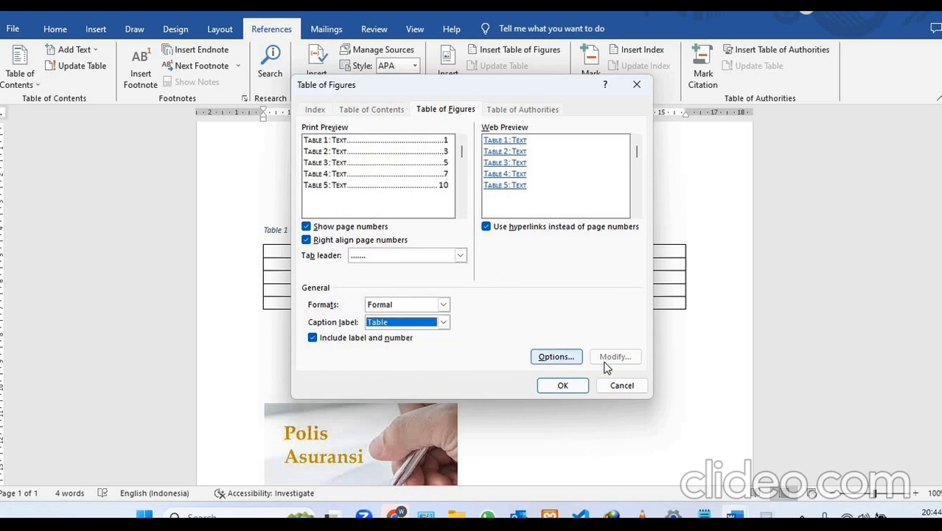
{"action": "left_click", "coordinate": [564, 385]}
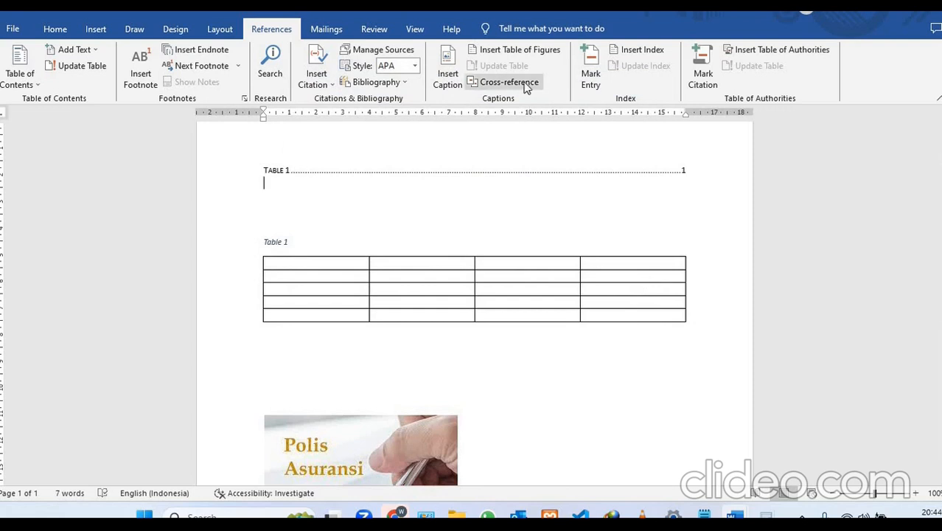
- Insert a second table of figures below the first in Simple format, using the caption label Gambar
{"action": "left_click", "coordinate": [516, 53]}
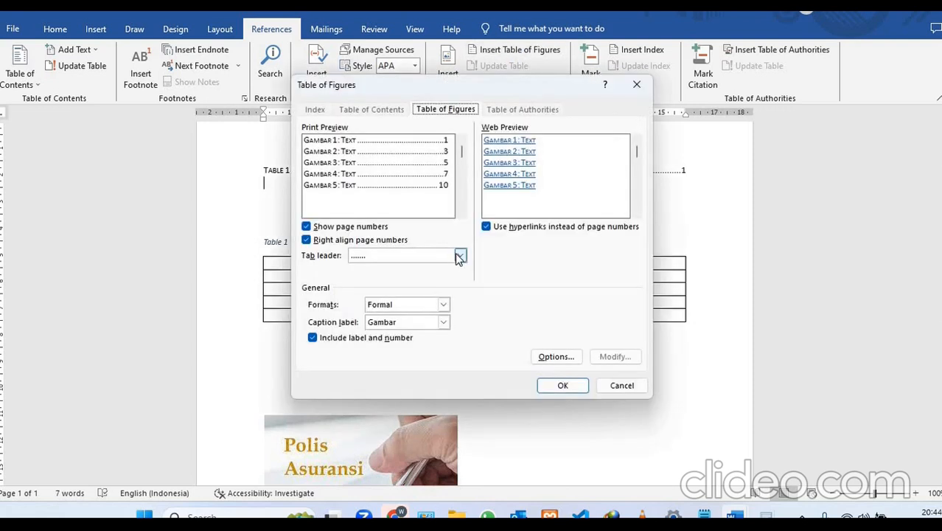
{"action": "left_click", "coordinate": [459, 256]}
{"action": "left_click", "coordinate": [460, 258]}
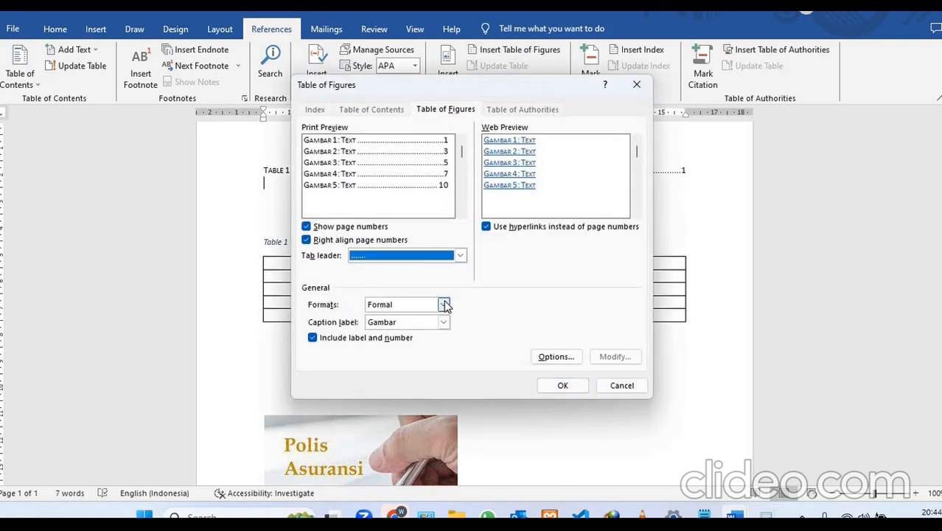
{"action": "left_click", "coordinate": [443, 305]}
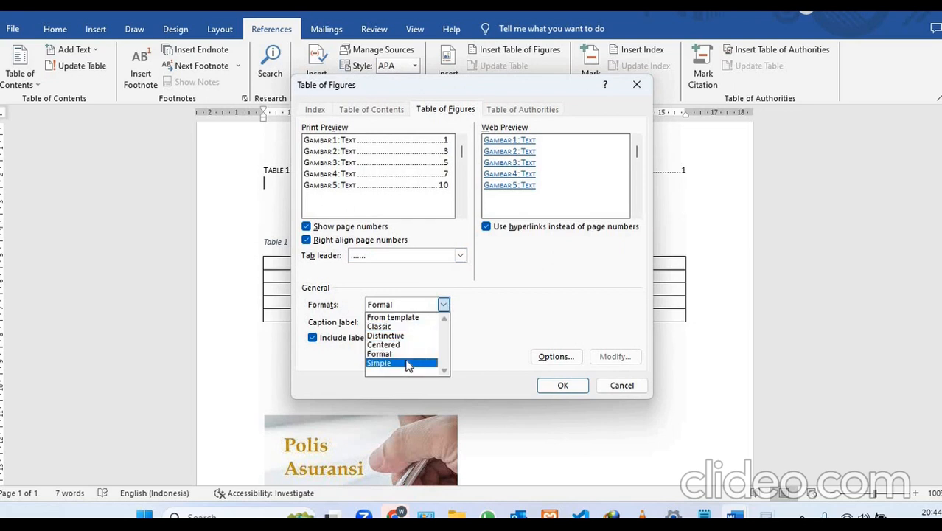
{"action": "left_click", "coordinate": [408, 363]}
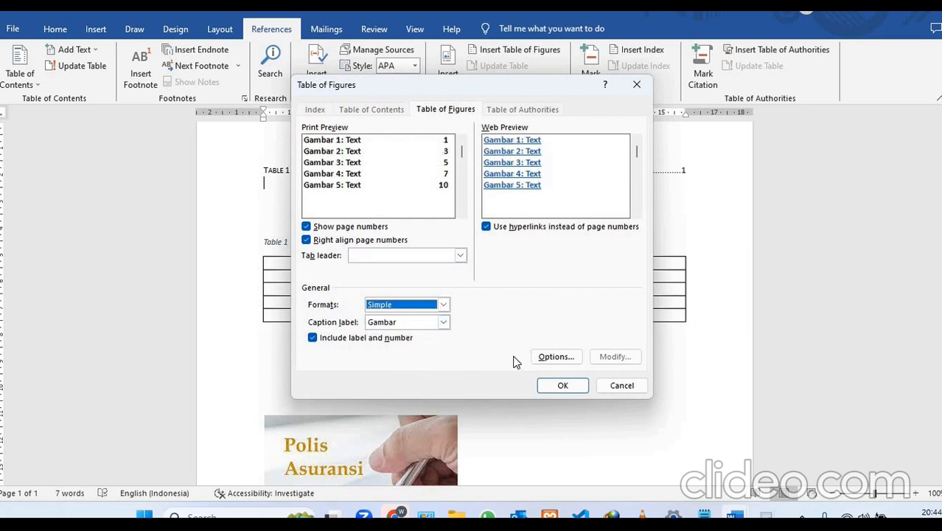
{"action": "left_click", "coordinate": [543, 385]}
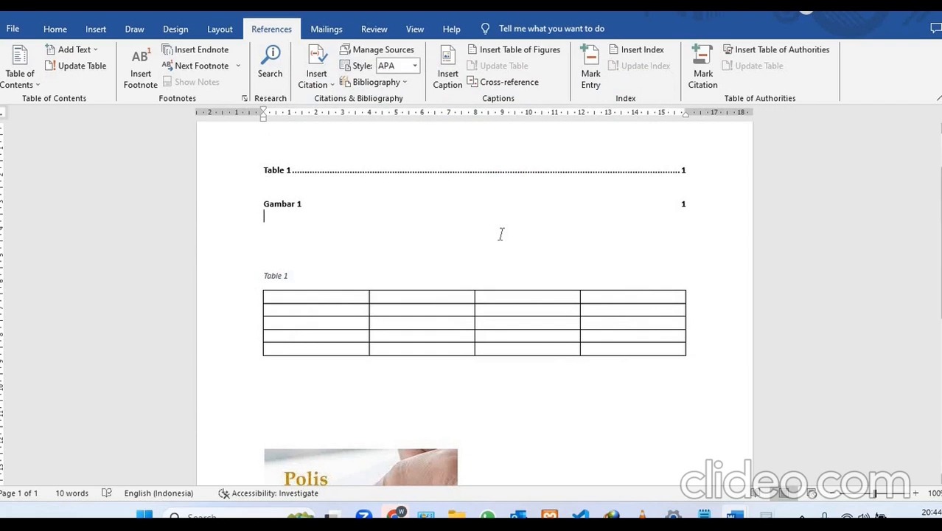
{"action": "left_click", "coordinate": [518, 82]}
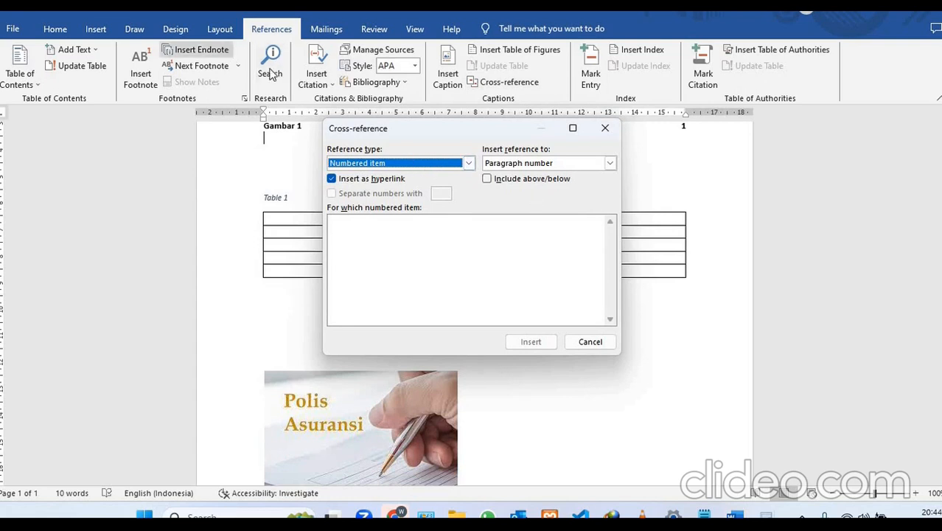
{"action": "left_click", "coordinate": [605, 129]}
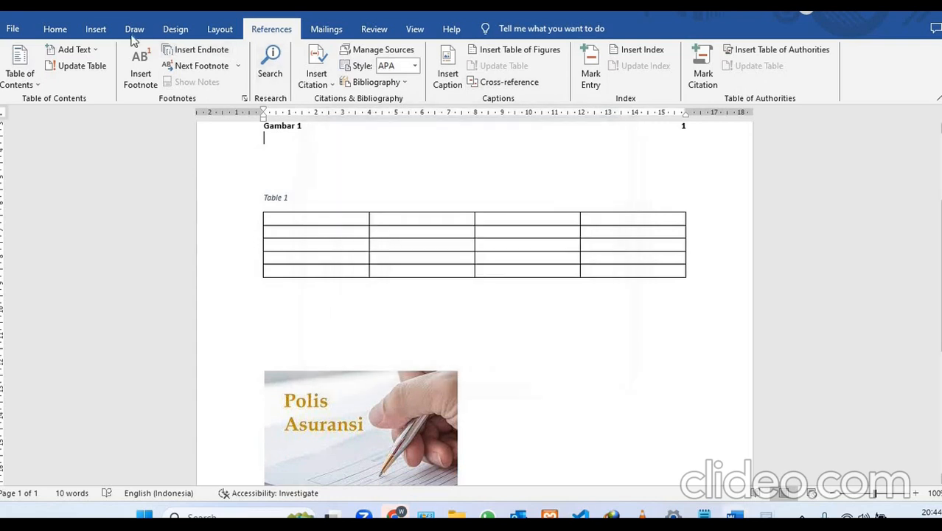
{"action": "left_click", "coordinate": [95, 29]}
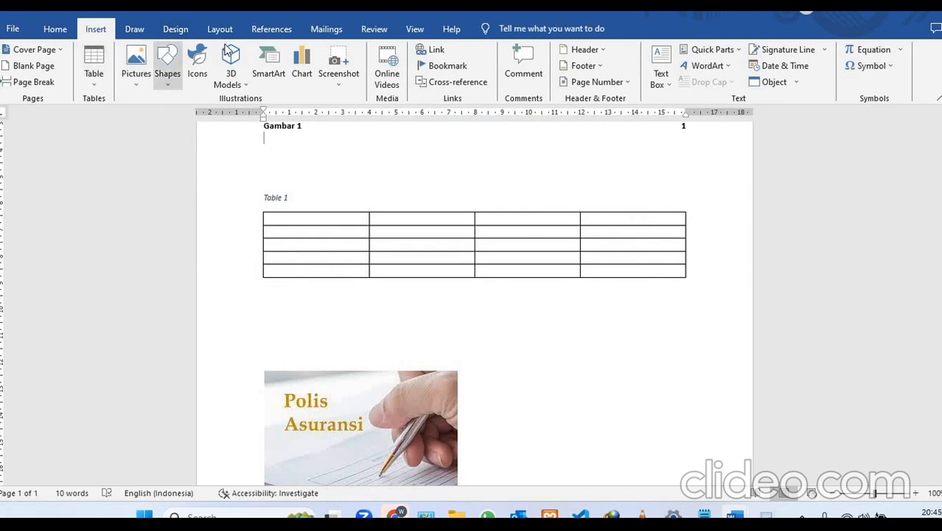
{"action": "left_click", "coordinate": [276, 33]}
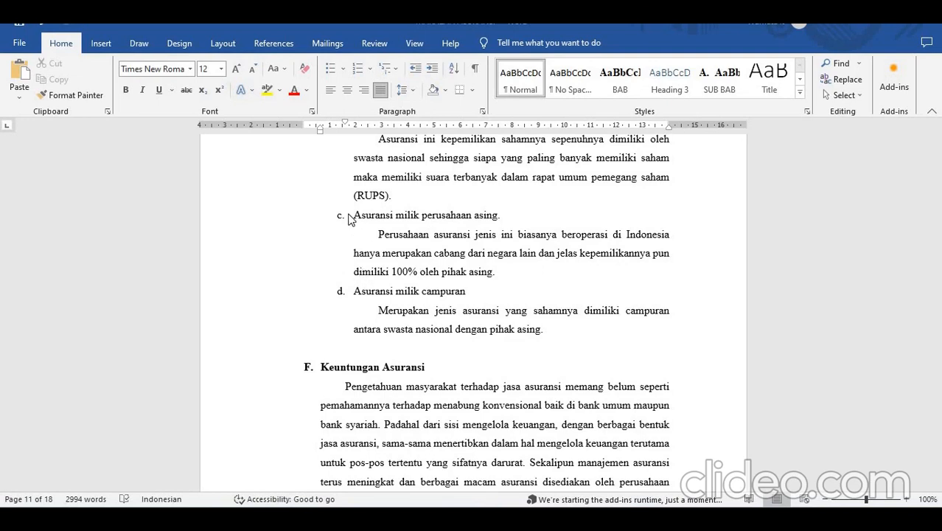
{"action": "left_click", "coordinate": [285, 49]}
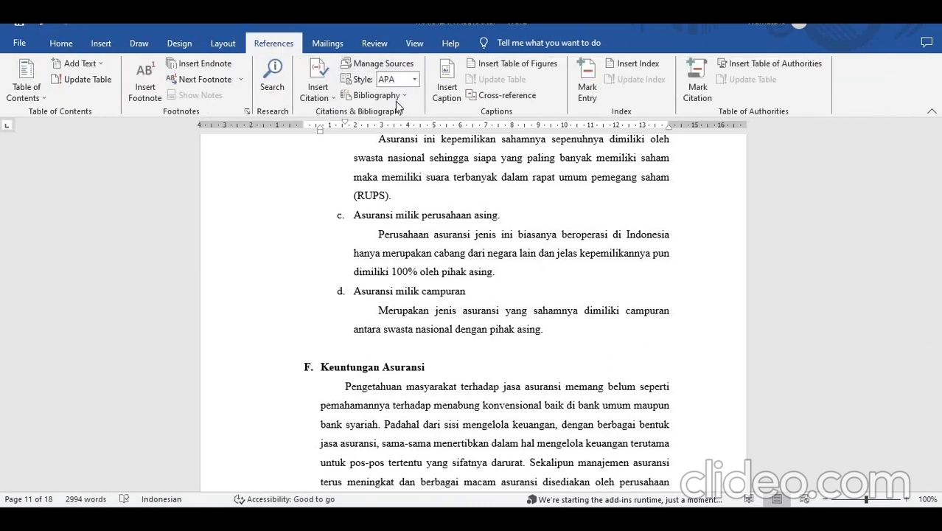
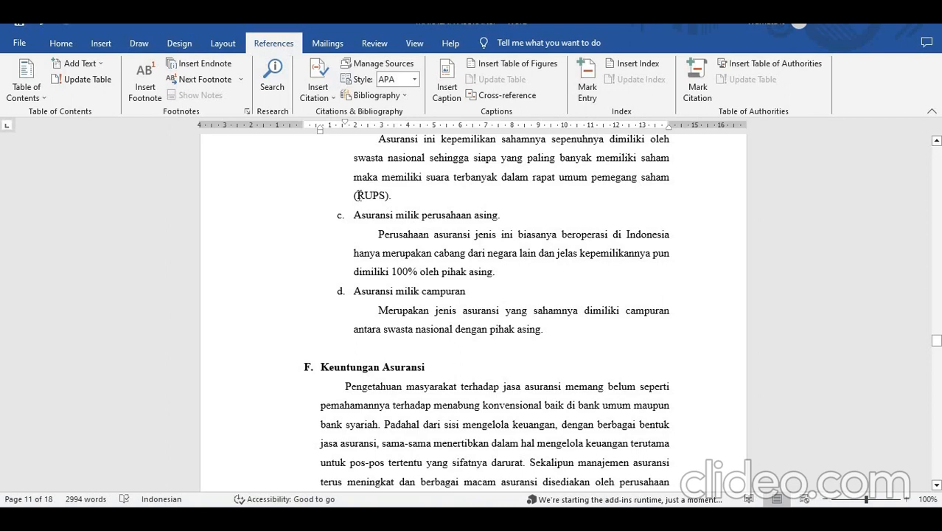
- Mark all occurrences of RUPS as index entries for the current page, and hide the formatting marks
{"action": "left_click_drag", "start_coordinate": [357, 196], "coordinate": [387, 197]}
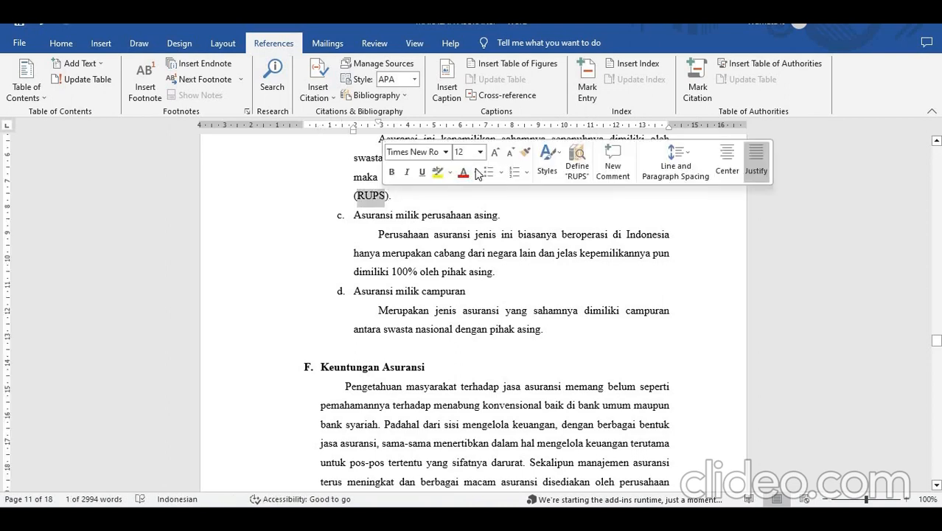
{"action": "left_click", "coordinate": [584, 90]}
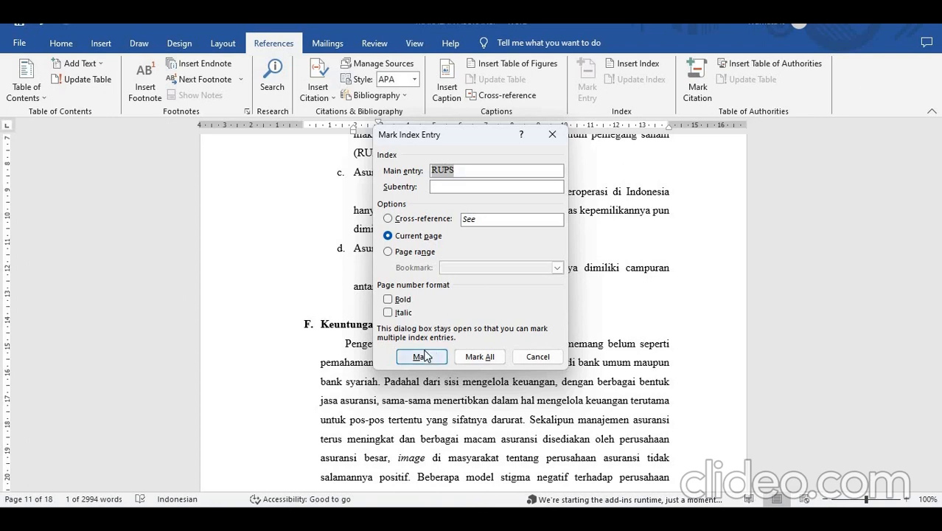
{"action": "left_click", "coordinate": [481, 357]}
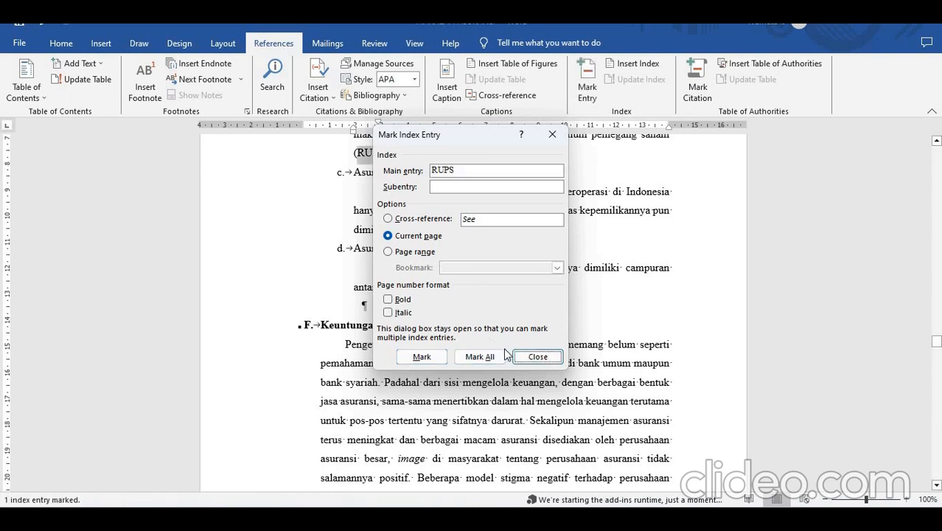
{"action": "left_click", "coordinate": [531, 358]}
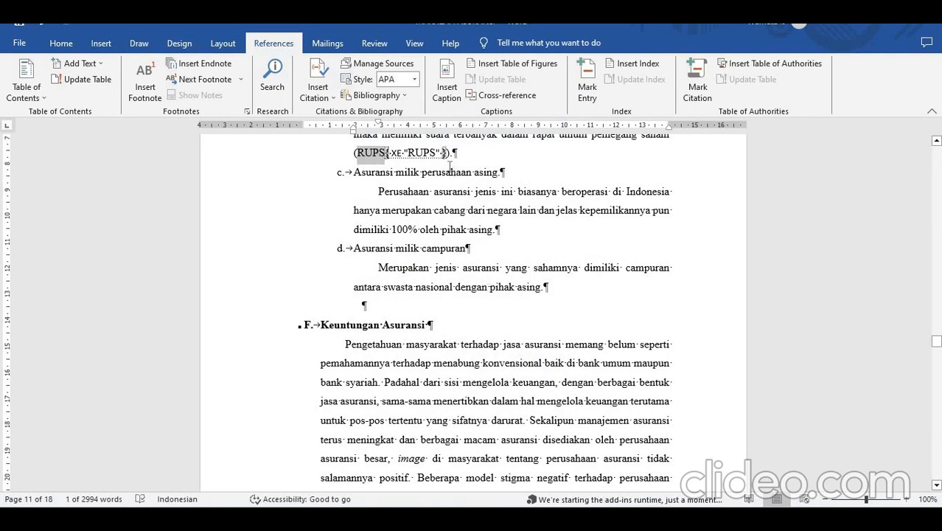
{"action": "left_click", "coordinate": [426, 158]}
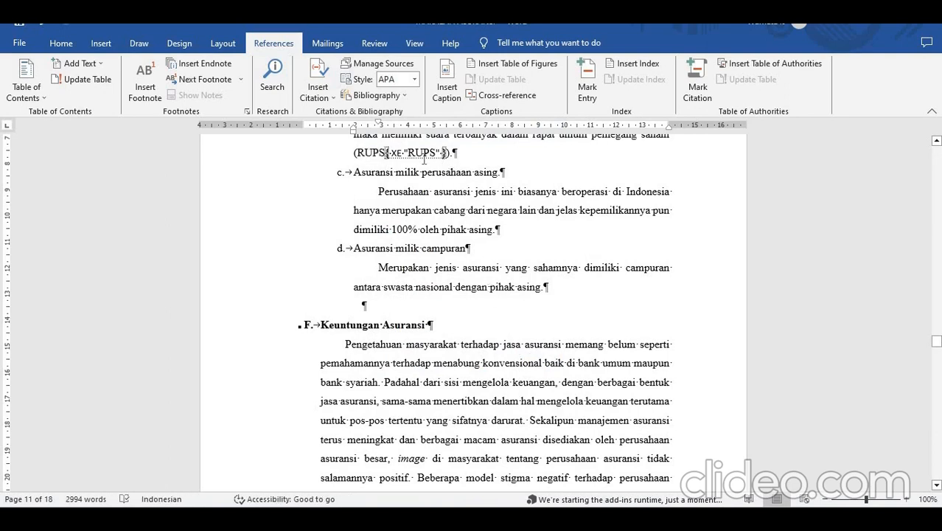
{"action": "left_click", "coordinate": [62, 46]}
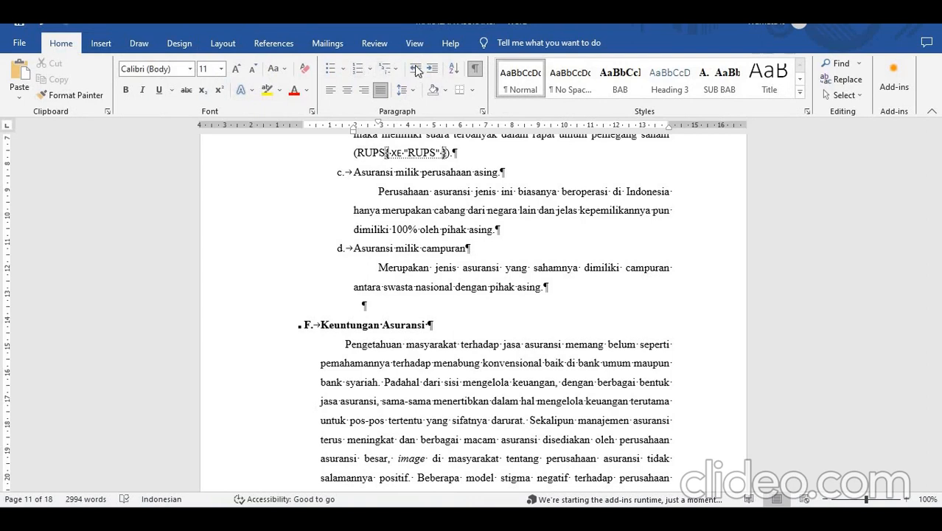
{"action": "left_click", "coordinate": [475, 70]}
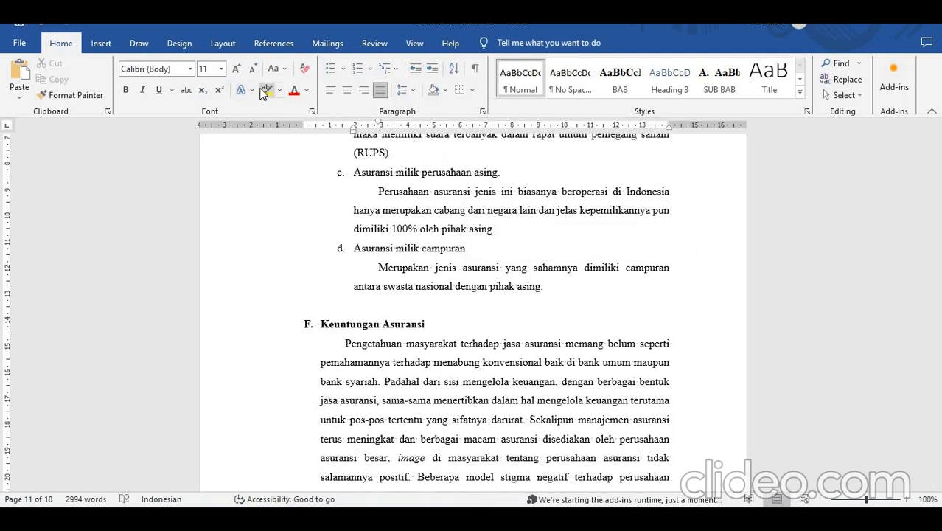
- Mark all occurrences of KUHD, selected under Polis Asuransi, as index entries for the current page, and hide the formatting marks
{"action": "left_click", "coordinate": [277, 46]}
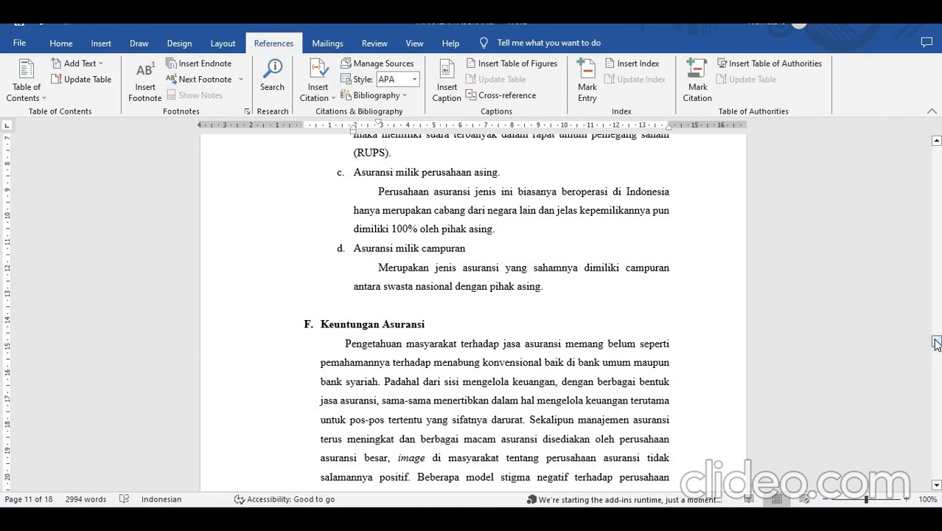
{"action": "left_click_drag", "start_coordinate": [936, 342], "coordinate": [936, 395]}
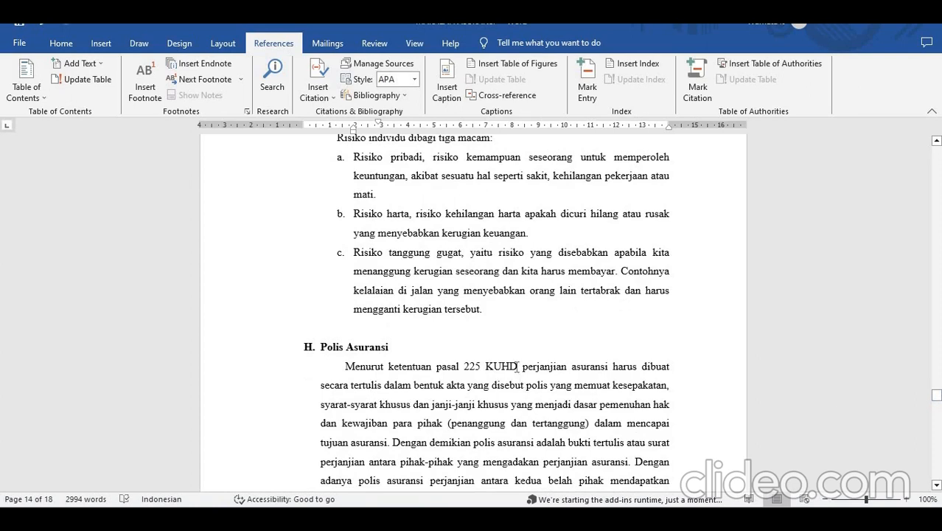
{"action": "left_click_drag", "start_coordinate": [517, 366], "coordinate": [485, 367]}
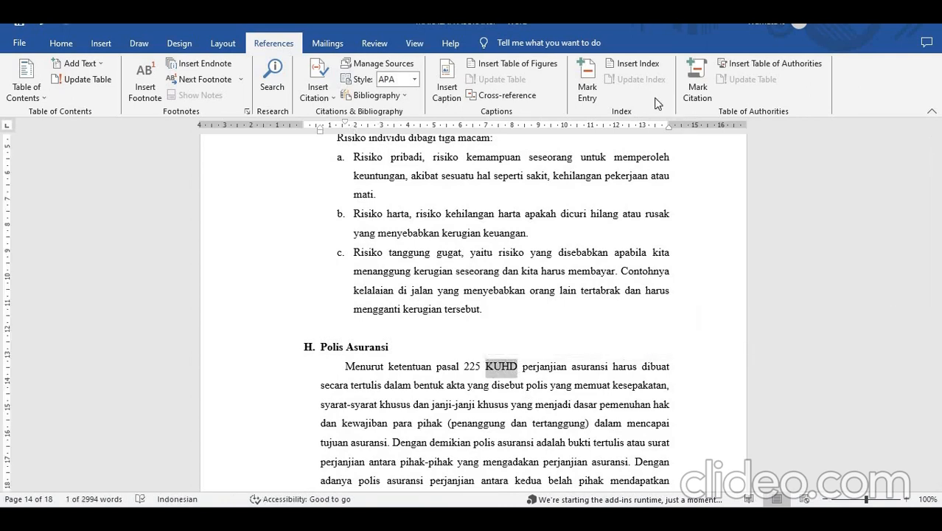
{"action": "left_click", "coordinate": [590, 87]}
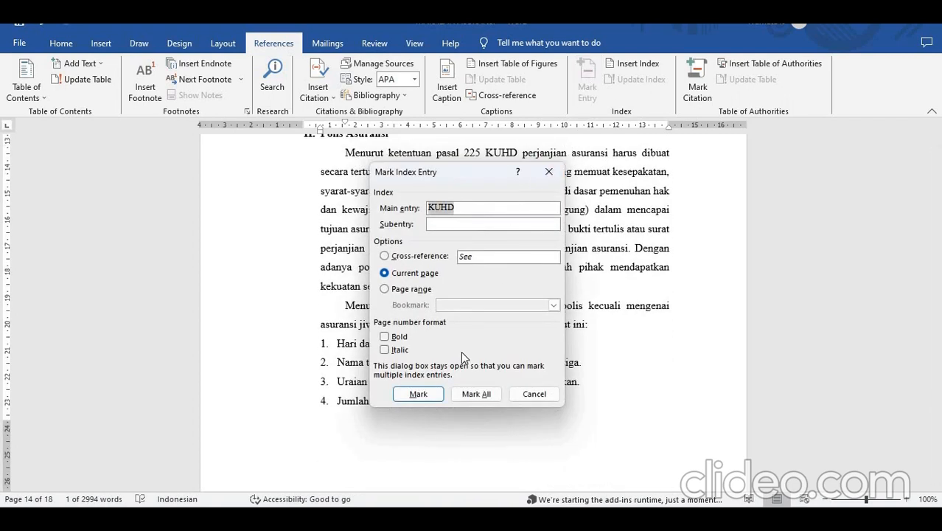
{"action": "left_click", "coordinate": [477, 395]}
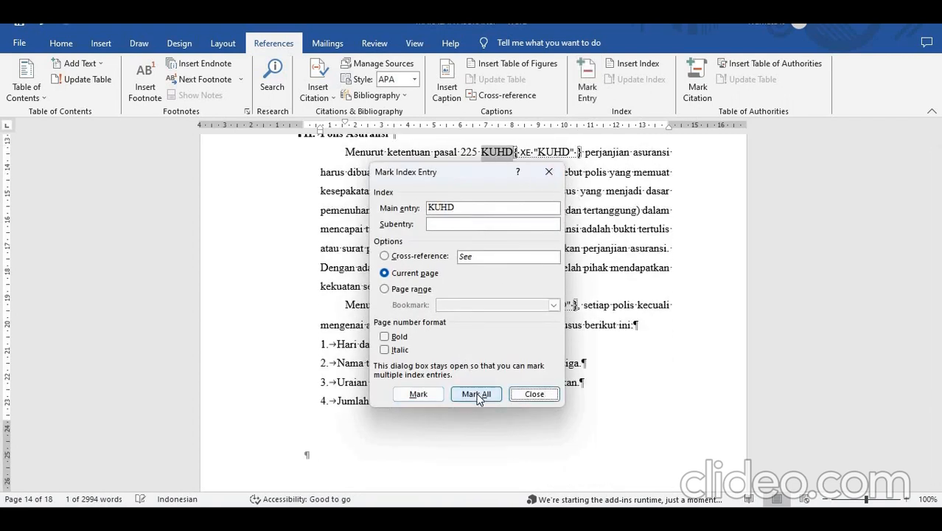
{"action": "left_click", "coordinate": [516, 395]}
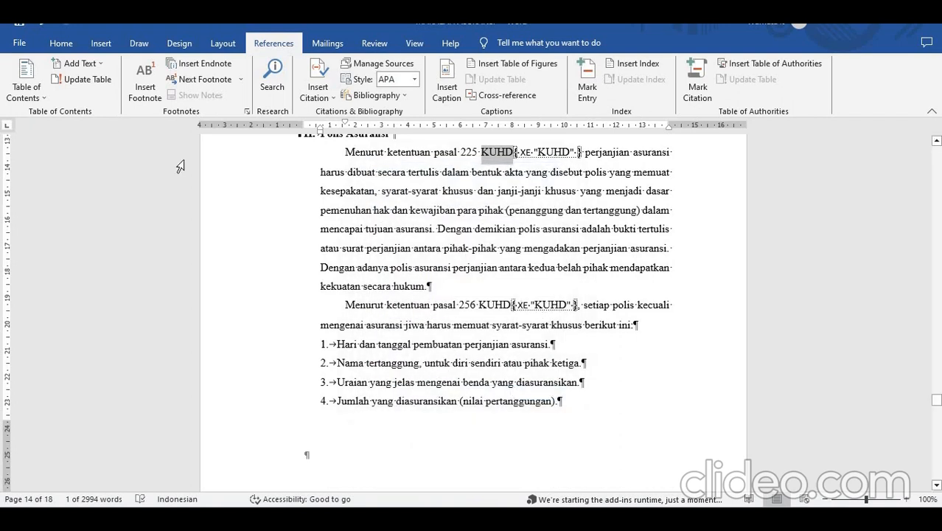
{"action": "left_click", "coordinate": [60, 45]}
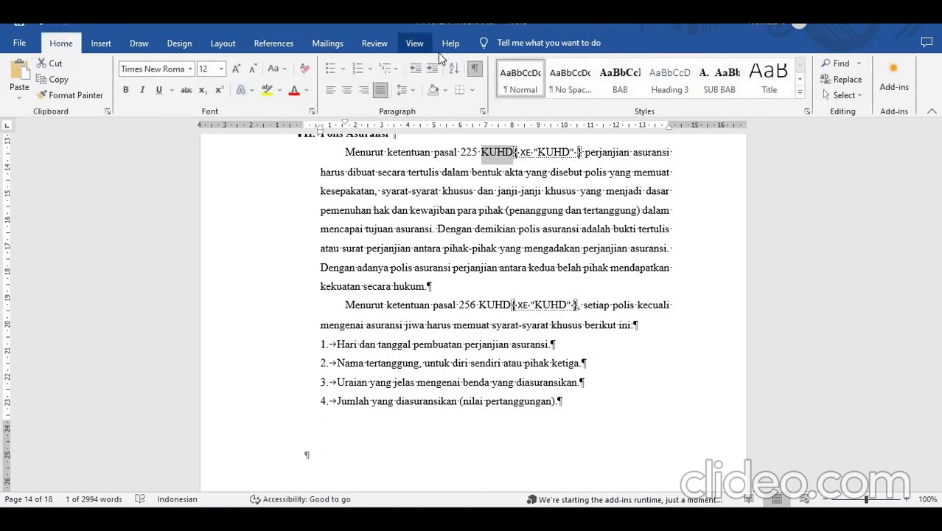
{"action": "left_click", "coordinate": [473, 70]}
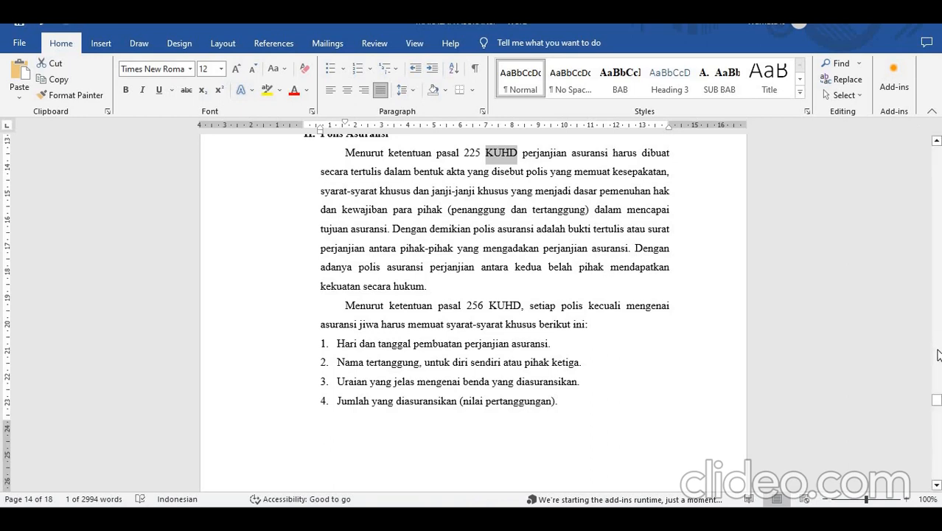
- Insert an indented two-column index in the From template format below the Index heading on the last page
{"action": "left_click_drag", "start_coordinate": [937, 396], "coordinate": [937, 462]}
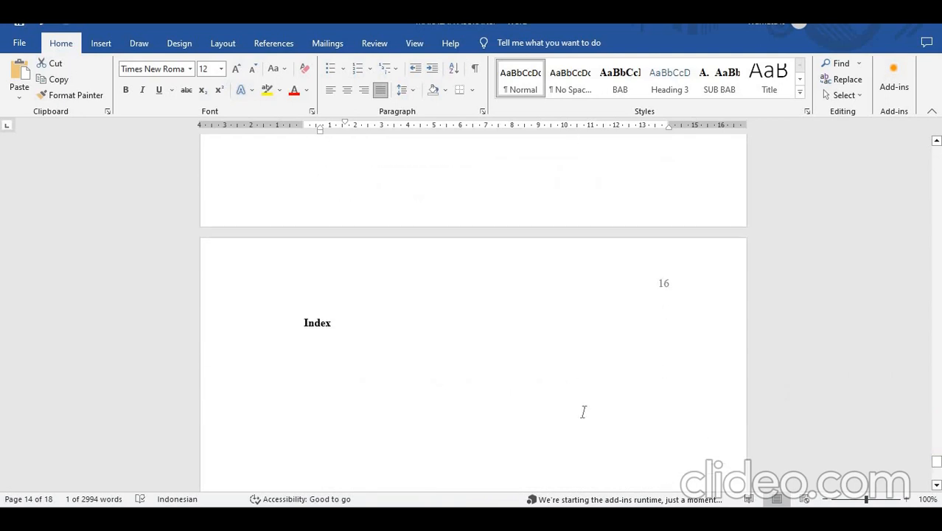
{"action": "left_click", "coordinate": [374, 392]}
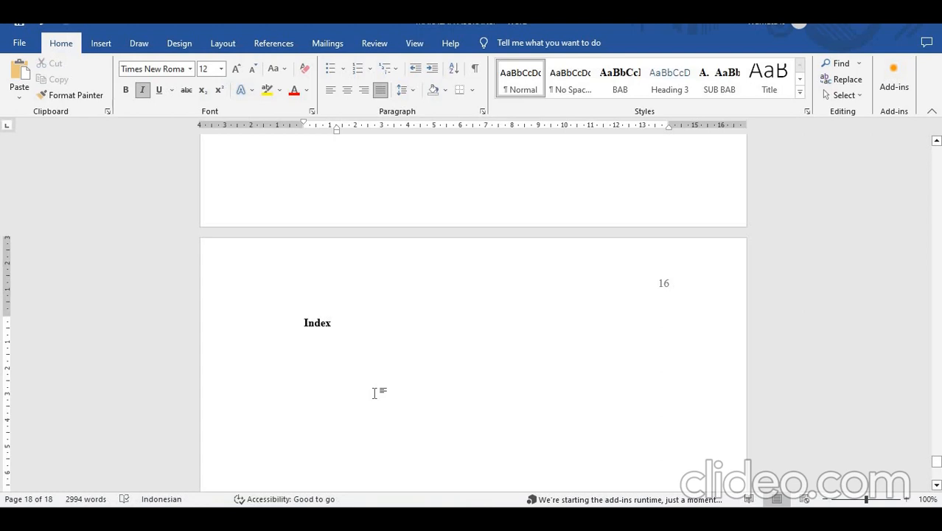
{"action": "left_click", "coordinate": [365, 354]}
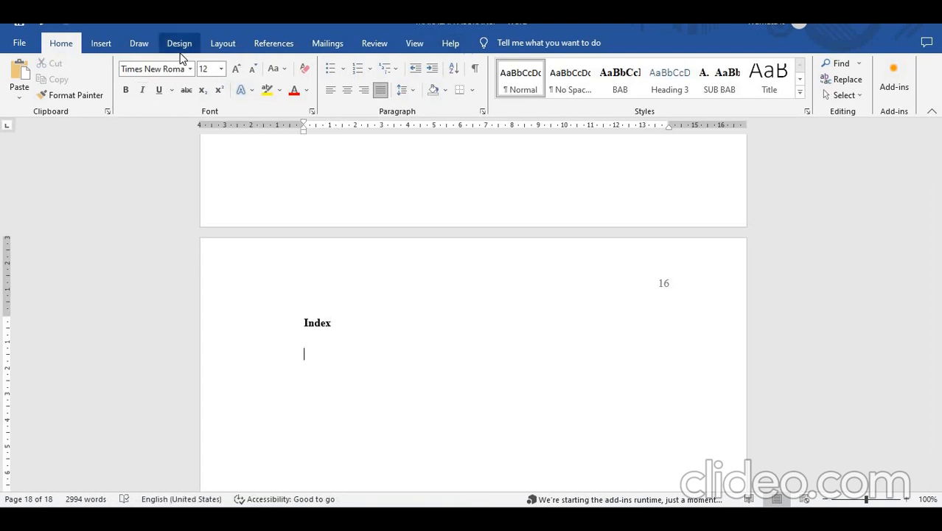
{"action": "left_click", "coordinate": [273, 44]}
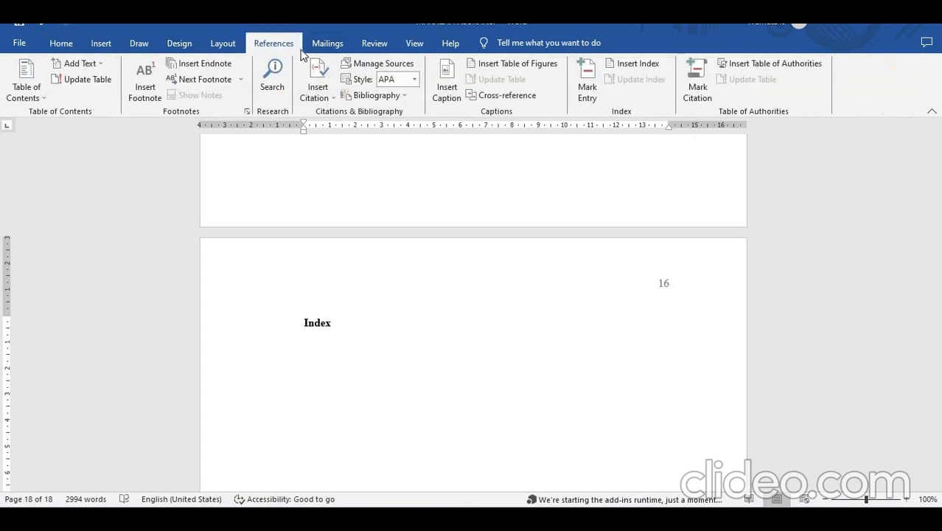
{"action": "left_click", "coordinate": [651, 67]}
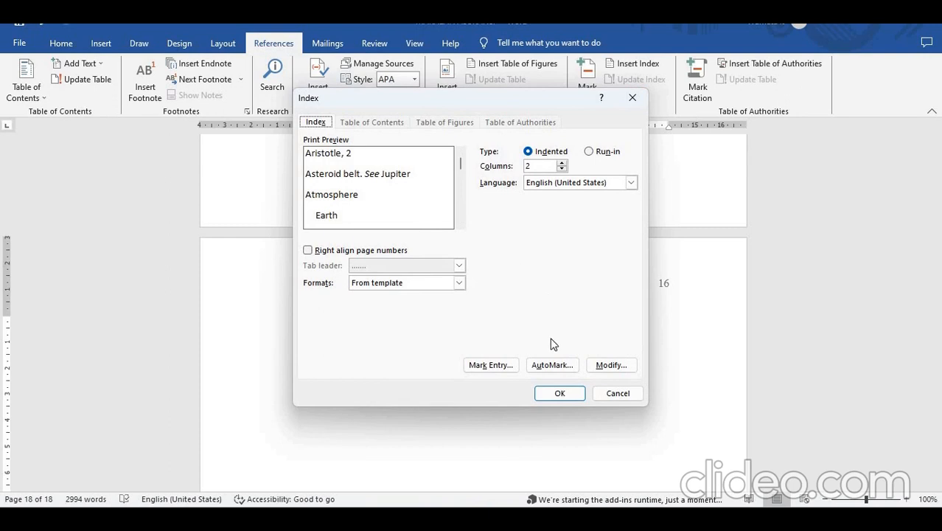
{"action": "left_click", "coordinate": [560, 394]}
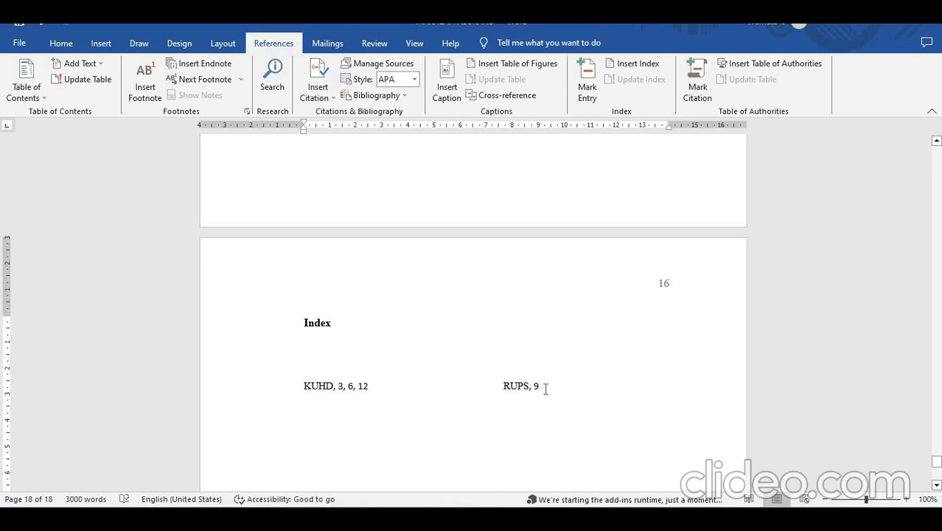
- Update the index below the Index heading and delete the RUPS entry from it
{"action": "left_click_drag", "start_coordinate": [543, 387], "coordinate": [501, 389]}
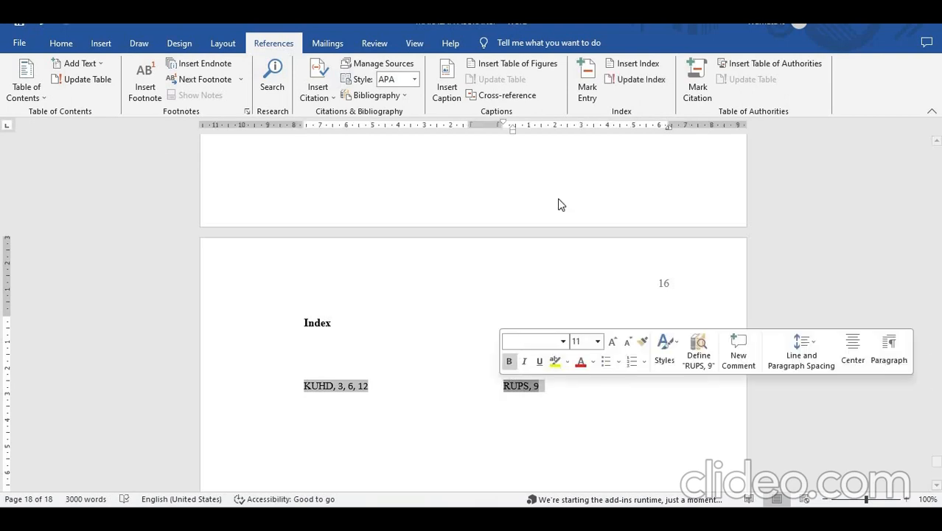
{"action": "left_click", "coordinate": [633, 85]}
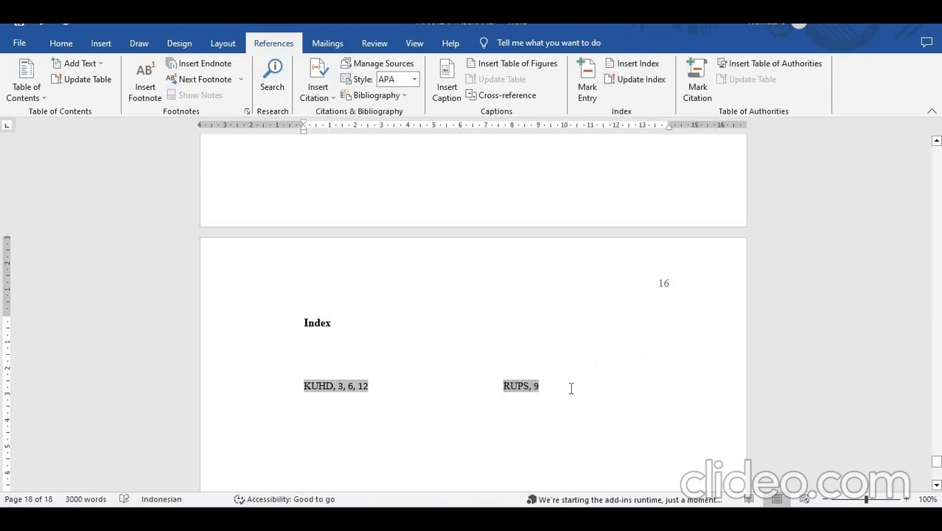
{"action": "left_click", "coordinate": [536, 384]}
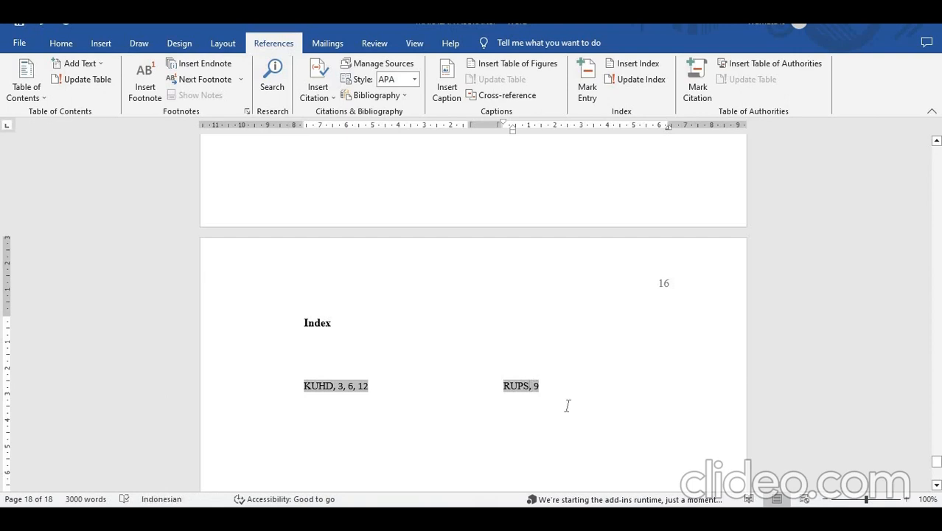
{"action": "key", "text": "BackSpace"}
{"action": "key", "text": "BackSpace"}
{"action": "key", "text": "BackSpace"}
{"action": "key", "text": "BackSpace"}
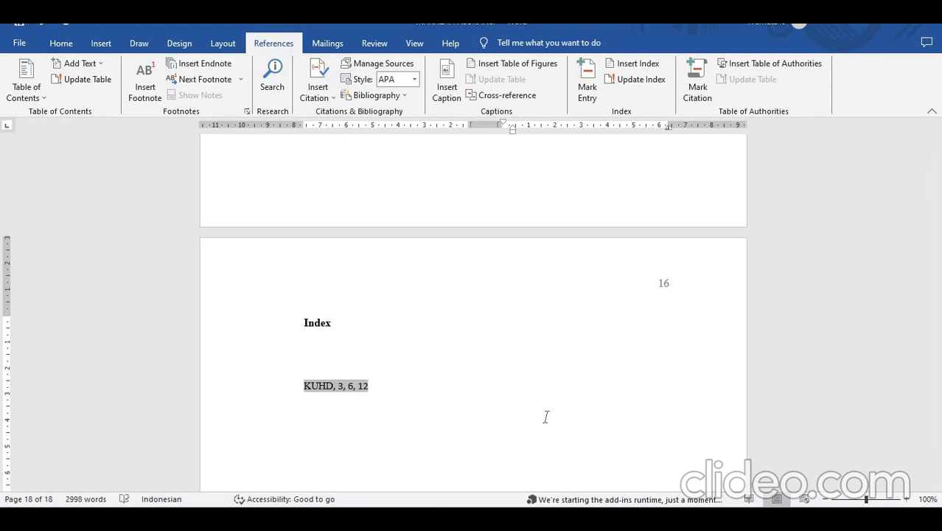
{"action": "left_click", "coordinate": [446, 446]}
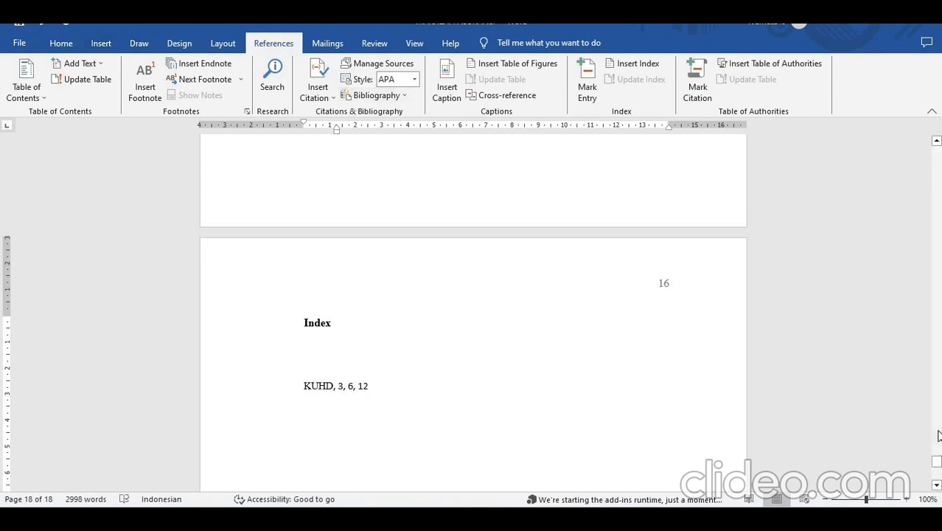
- Mark all citations matching the author and year of the first DAFTAR PUSTAKA entry in the Cases category, and hide the formatting marks
{"action": "left_click_drag", "start_coordinate": [937, 461], "coordinate": [938, 443]}
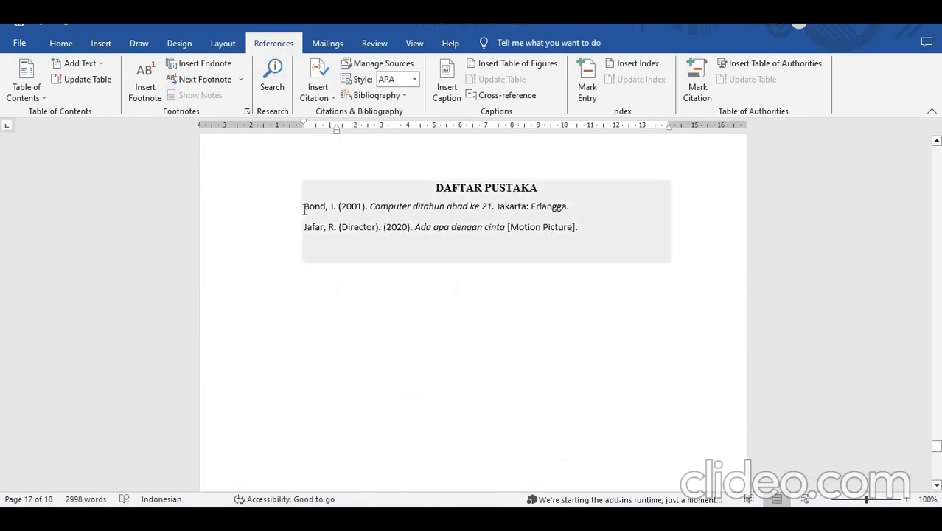
{"action": "left_click", "coordinate": [305, 210]}
{"action": "left_click_drag", "start_coordinate": [317, 209], "coordinate": [368, 207]}
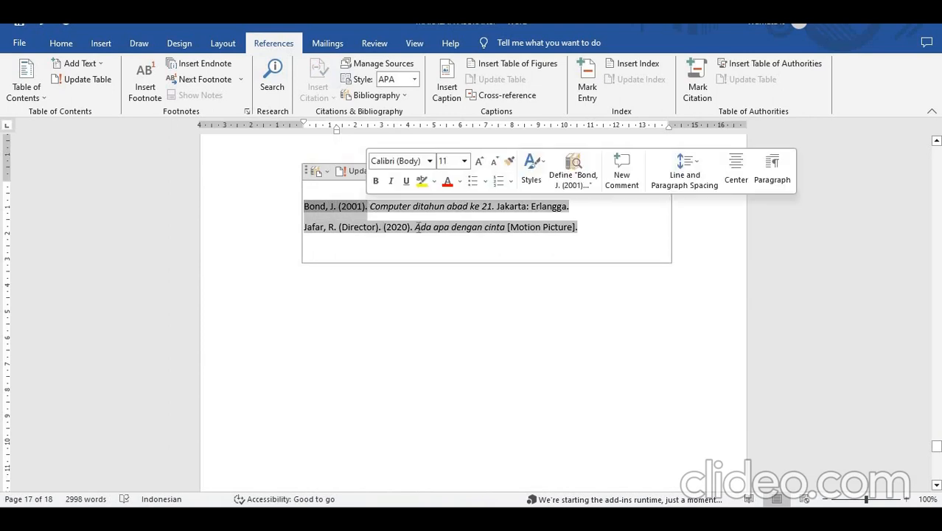
{"action": "left_click", "coordinate": [697, 83]}
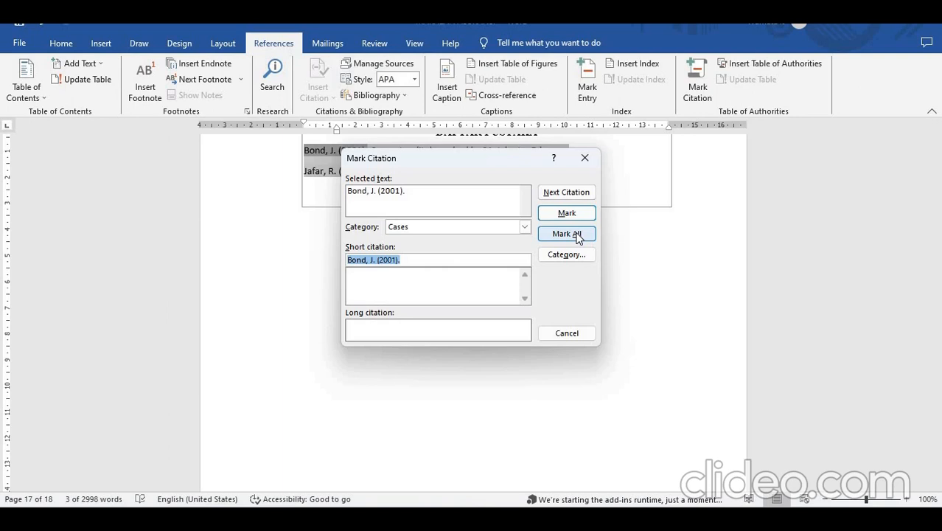
{"action": "left_click", "coordinate": [577, 235]}
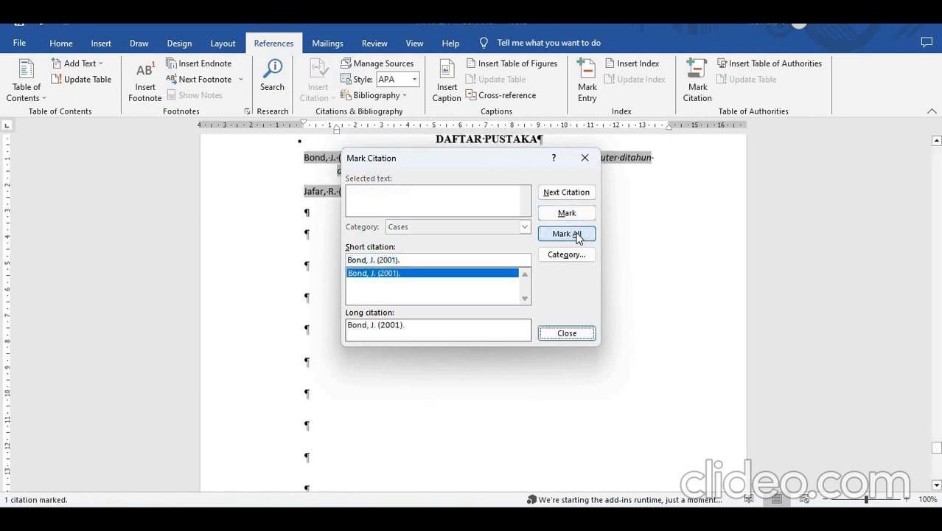
{"action": "left_click", "coordinate": [566, 333]}
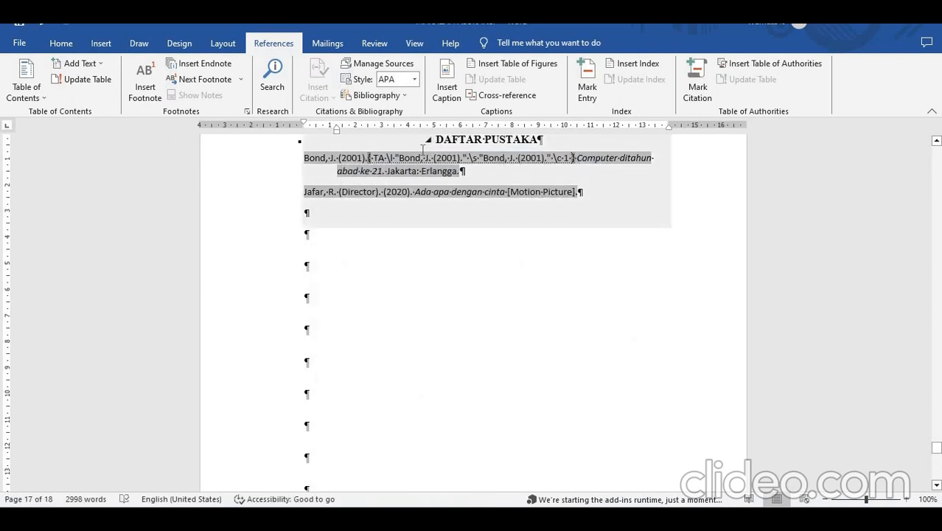
{"action": "left_click", "coordinate": [393, 155]}
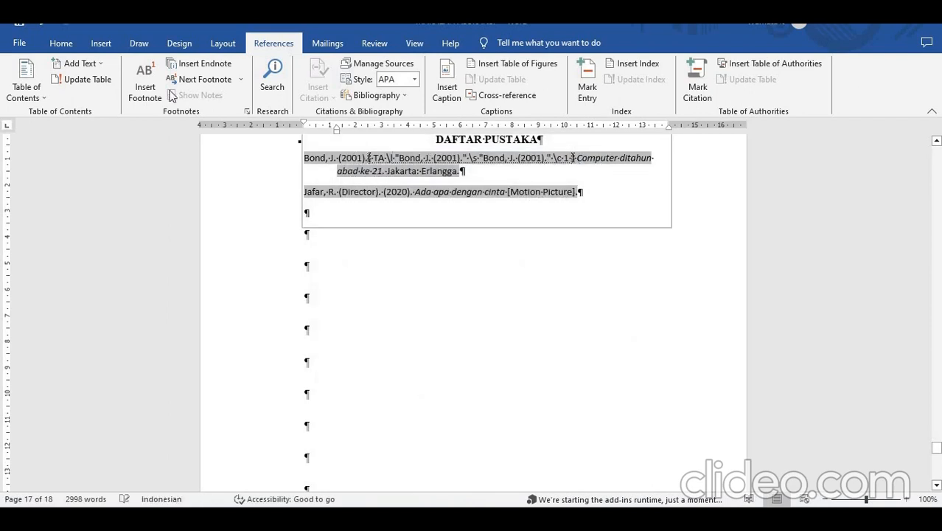
{"action": "left_click", "coordinate": [61, 44]}
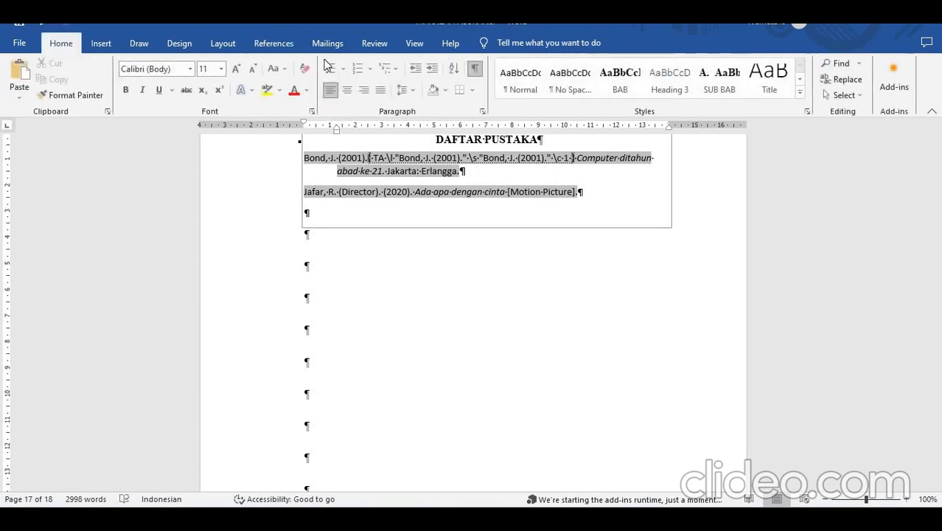
{"action": "left_click", "coordinate": [475, 71]}
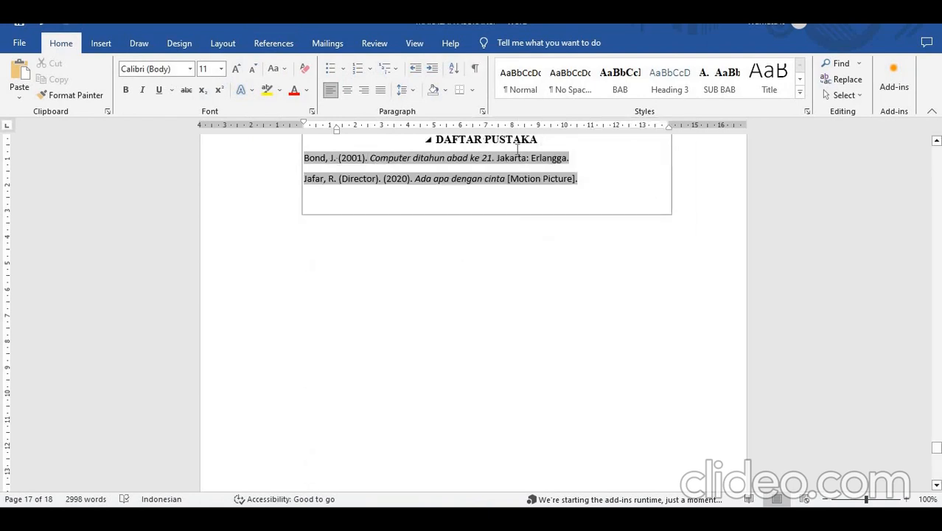
{"action": "left_click", "coordinate": [556, 178]}
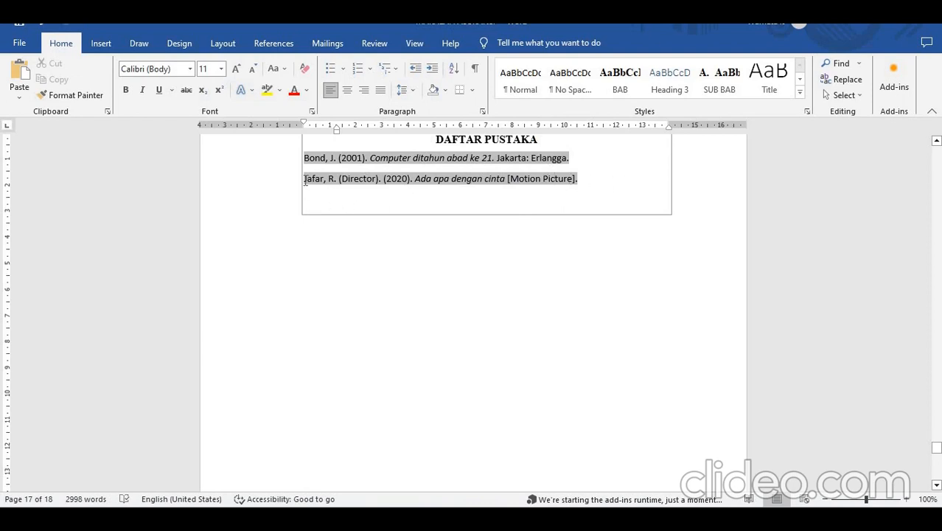
- Mark the author and year of the second DAFTAR PUSTAKA entry as a citation in the Cases category, and hide the formatting marks
{"action": "left_click_drag", "start_coordinate": [305, 181], "coordinate": [412, 187]}
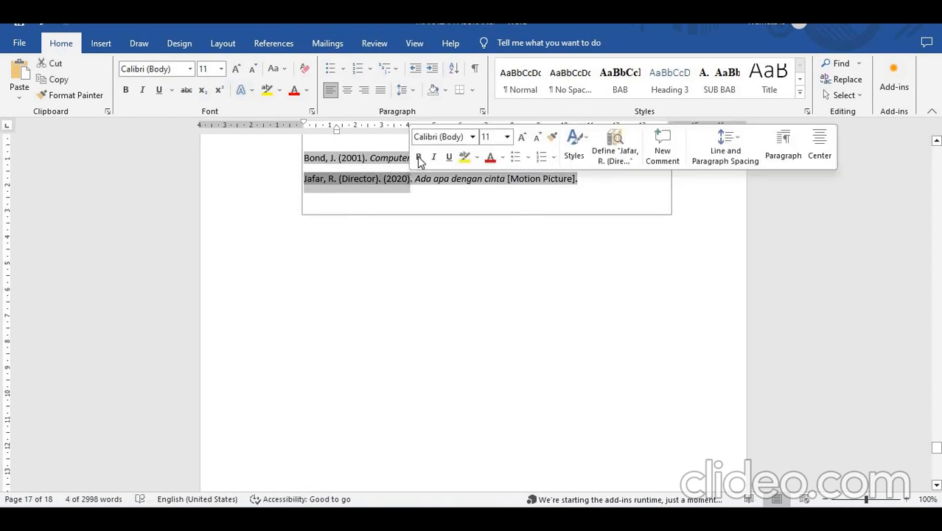
{"action": "left_click", "coordinate": [274, 44]}
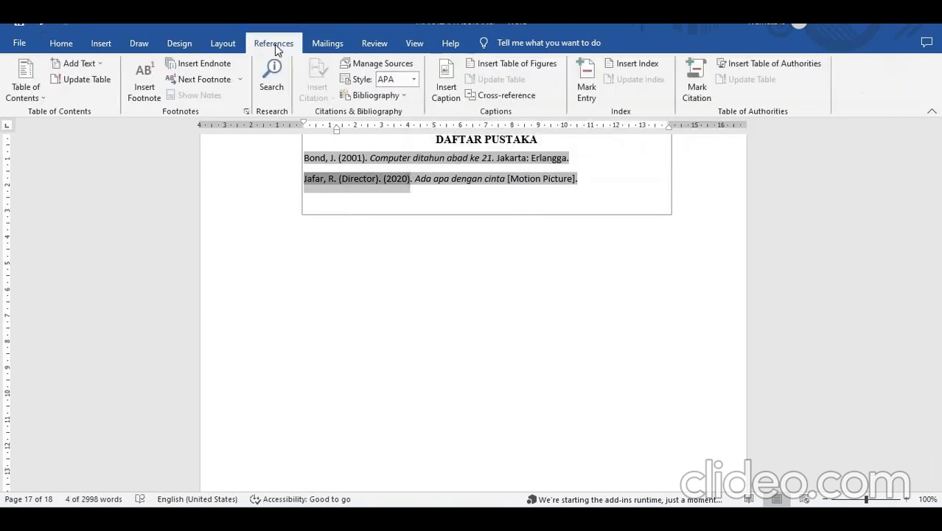
{"action": "left_click", "coordinate": [707, 90]}
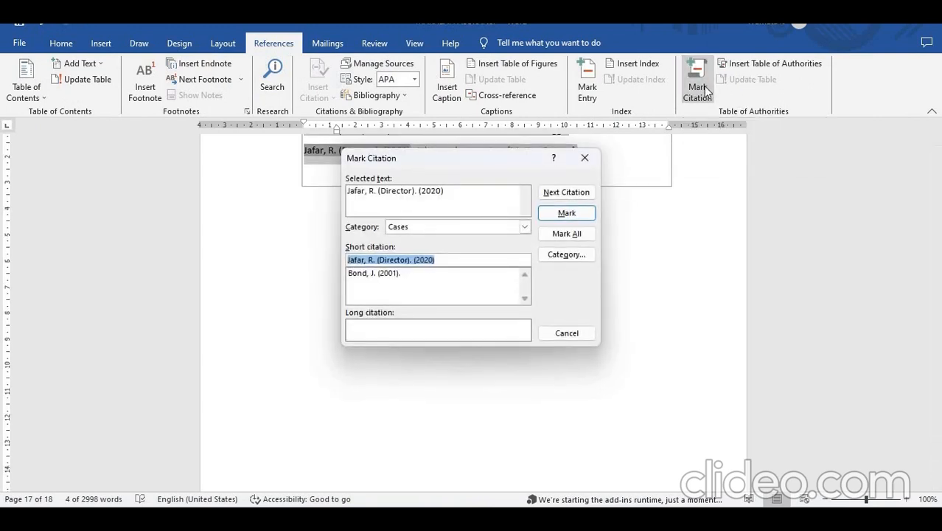
{"action": "left_click", "coordinate": [567, 213]}
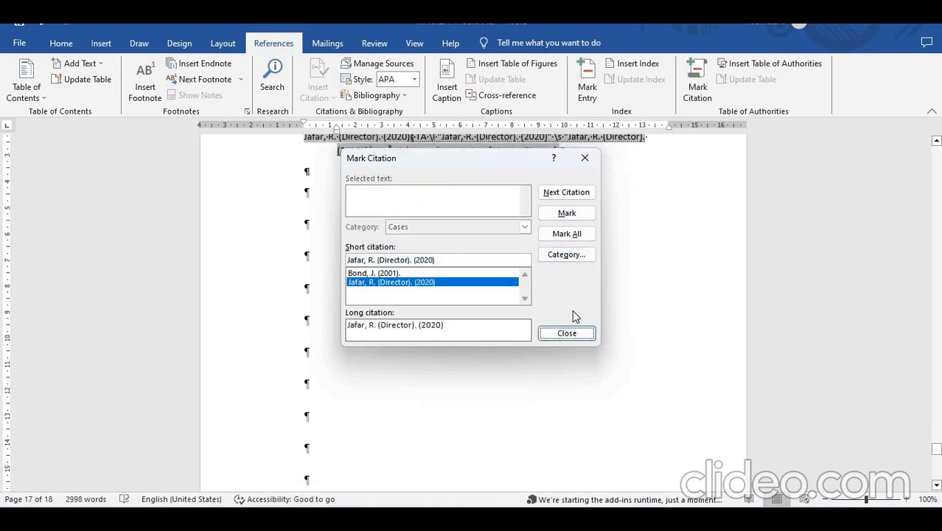
{"action": "left_click", "coordinate": [567, 332]}
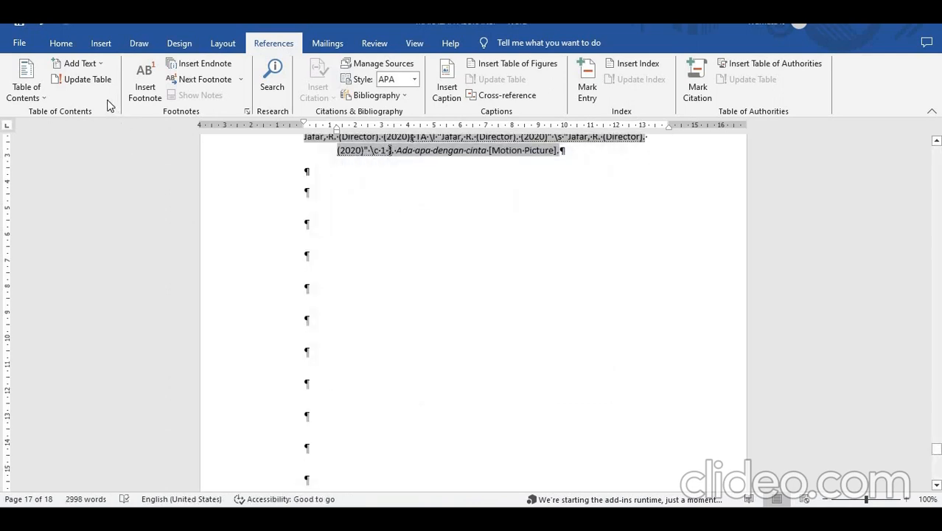
{"action": "left_click", "coordinate": [62, 44]}
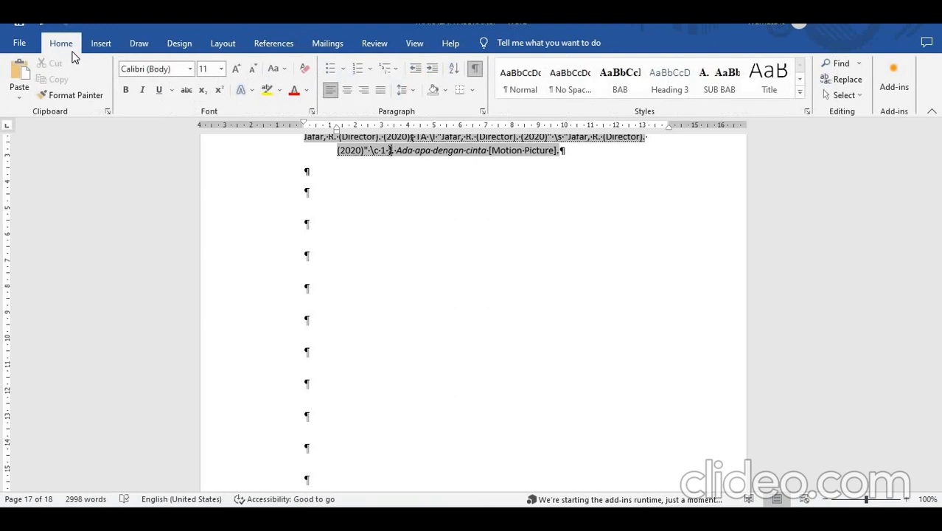
{"action": "left_click", "coordinate": [475, 74]}
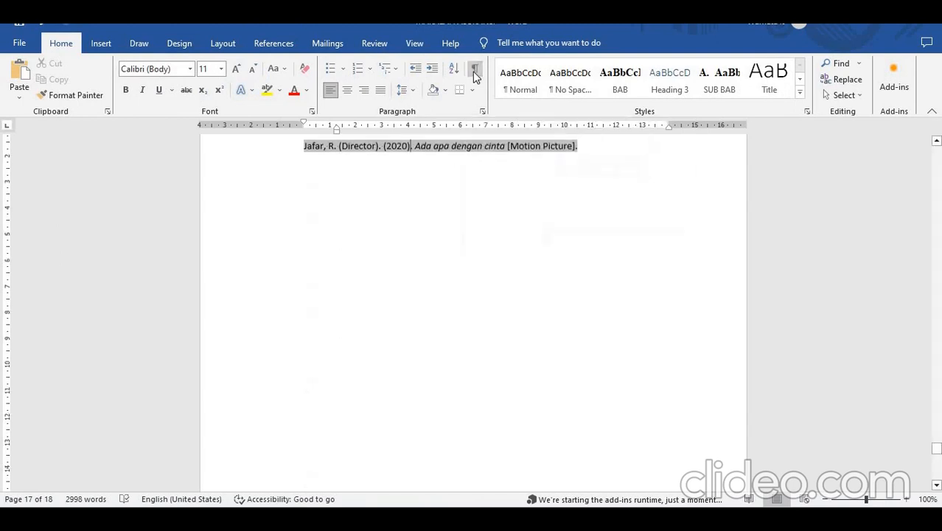
{"action": "left_click", "coordinate": [534, 258]}
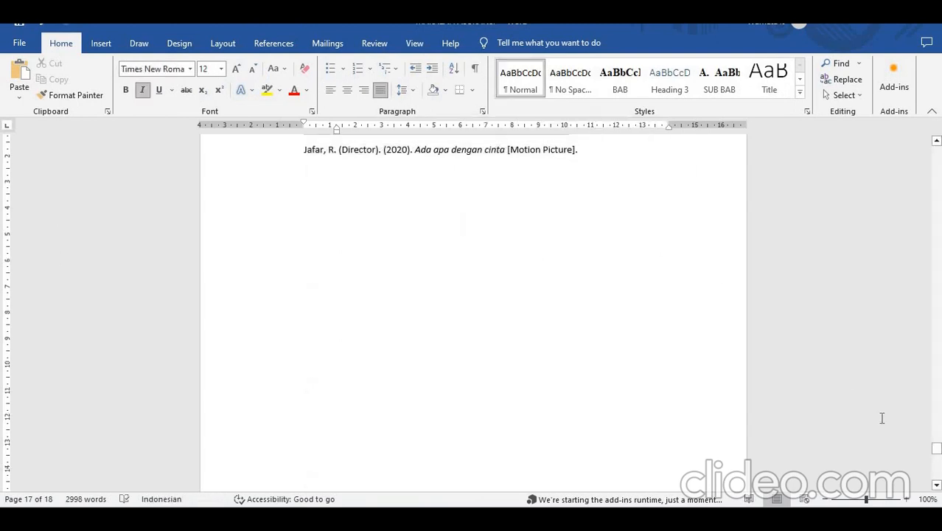
- Try to insert a table of authorities for the Other Authorities category below the index on the last page
{"action": "left_click_drag", "start_coordinate": [934, 446], "coordinate": [843, 441]}
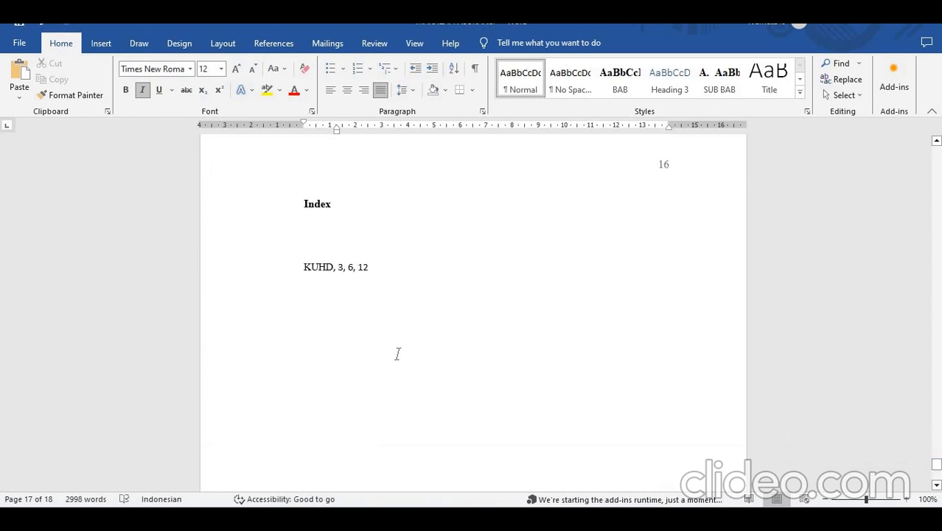
{"action": "left_click", "coordinate": [392, 354]}
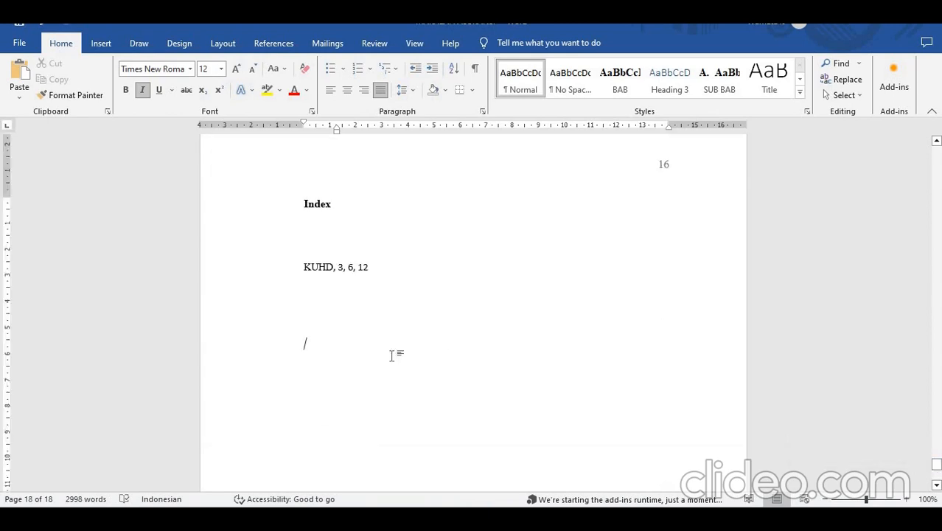
{"action": "key", "text": "ctrl+i"}
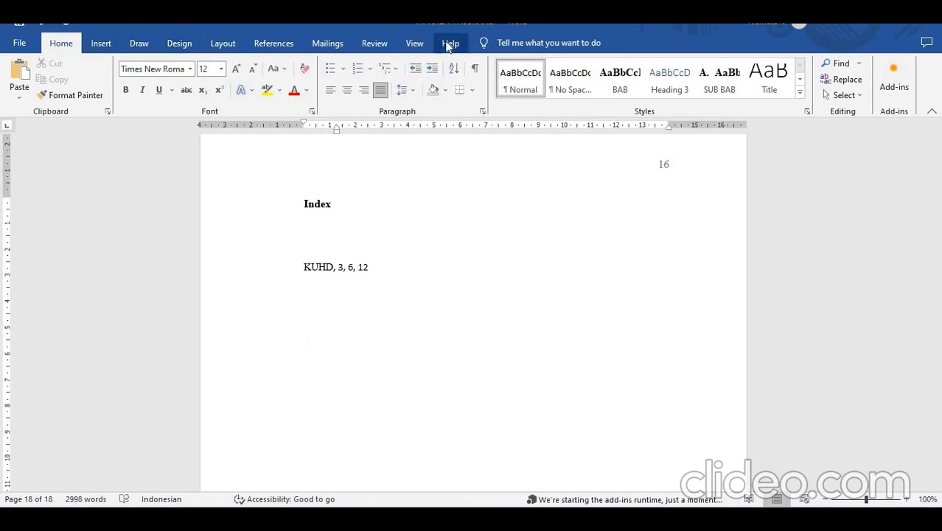
{"action": "left_click", "coordinate": [288, 44]}
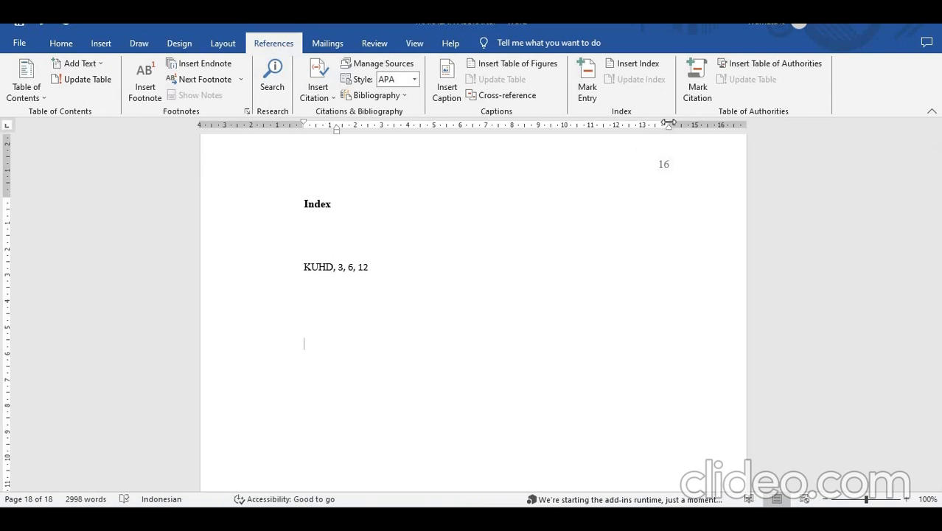
{"action": "left_click", "coordinate": [754, 69]}
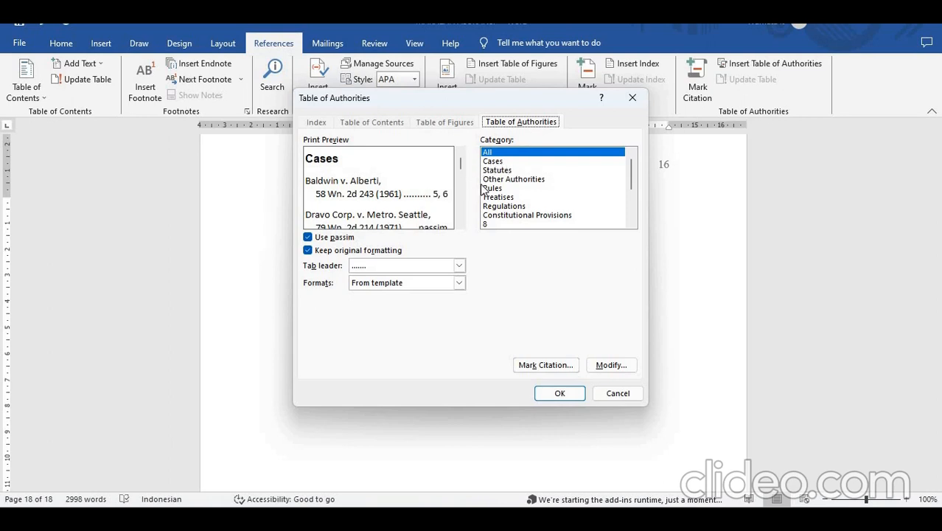
{"action": "left_click", "coordinate": [503, 163]}
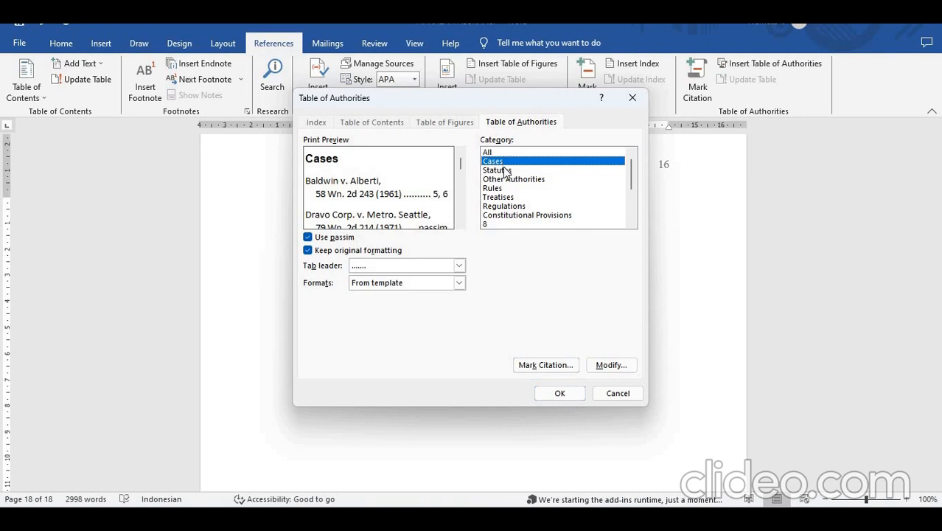
{"action": "left_click", "coordinate": [505, 170]}
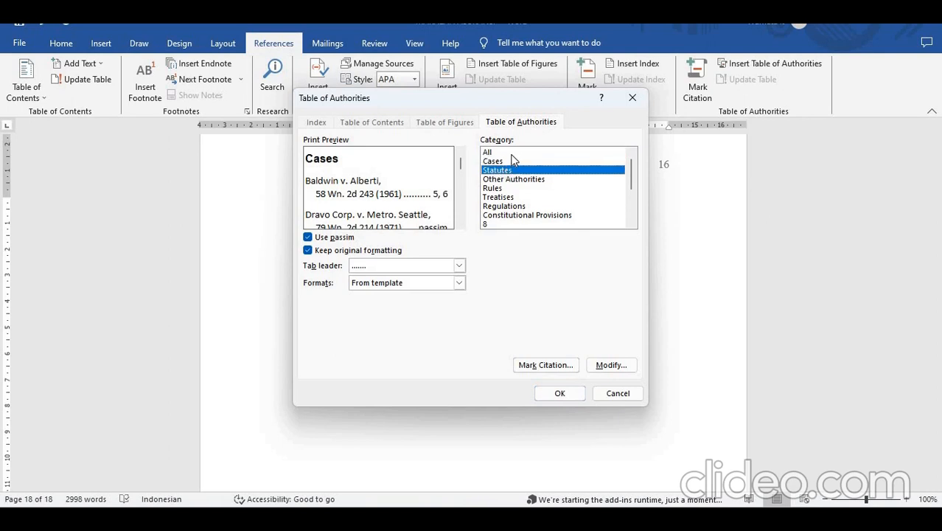
{"action": "left_click", "coordinate": [514, 153]}
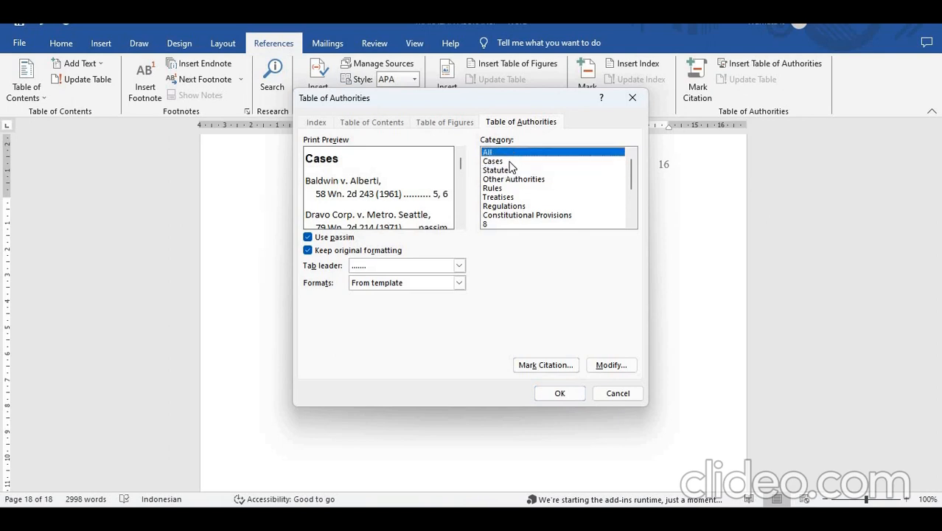
{"action": "left_click", "coordinate": [508, 161]}
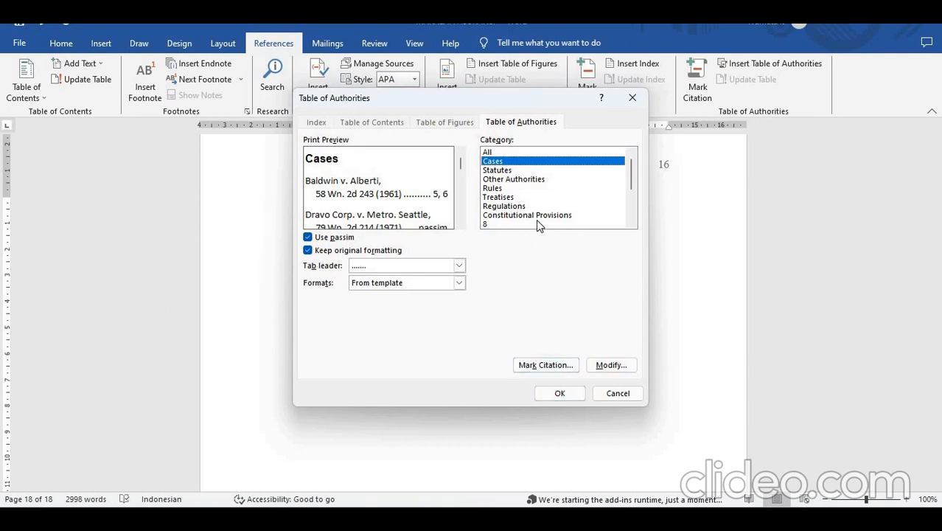
{"action": "left_click", "coordinate": [514, 180]}
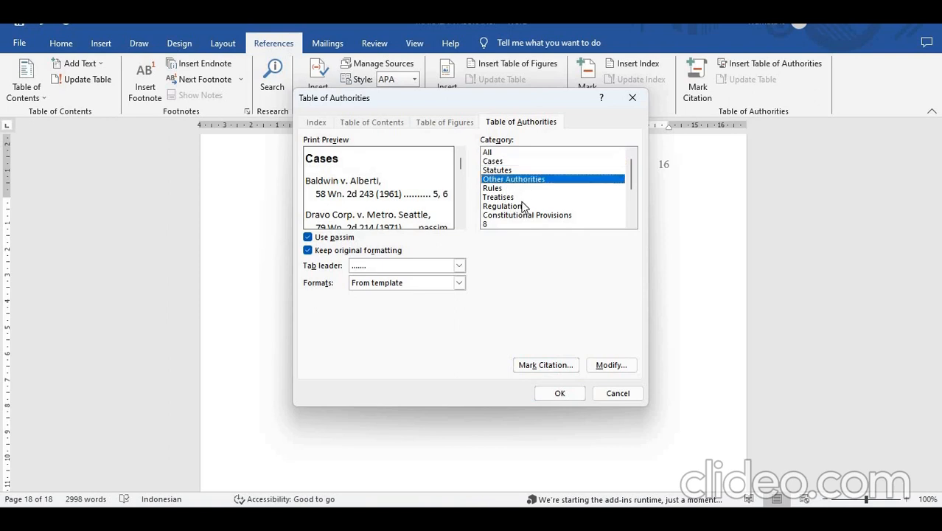
{"action": "left_click", "coordinate": [559, 394]}
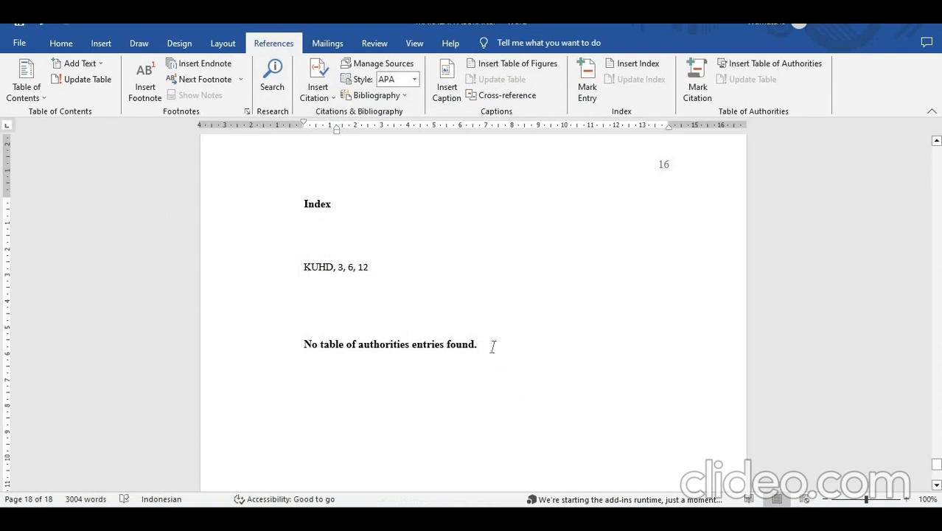
- Delete the table of authorities just inserted below the index
{"action": "left_click_drag", "start_coordinate": [482, 344], "coordinate": [244, 344]}
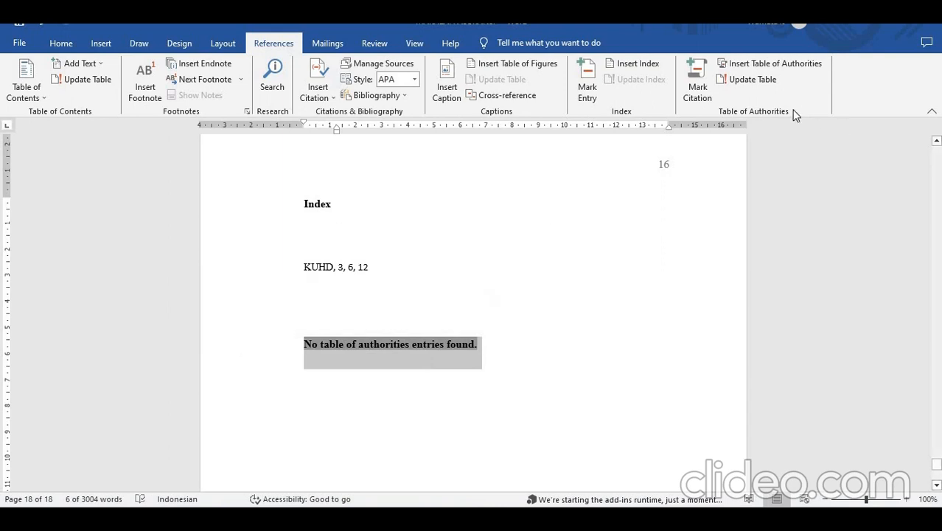
{"action": "left_click", "coordinate": [769, 86]}
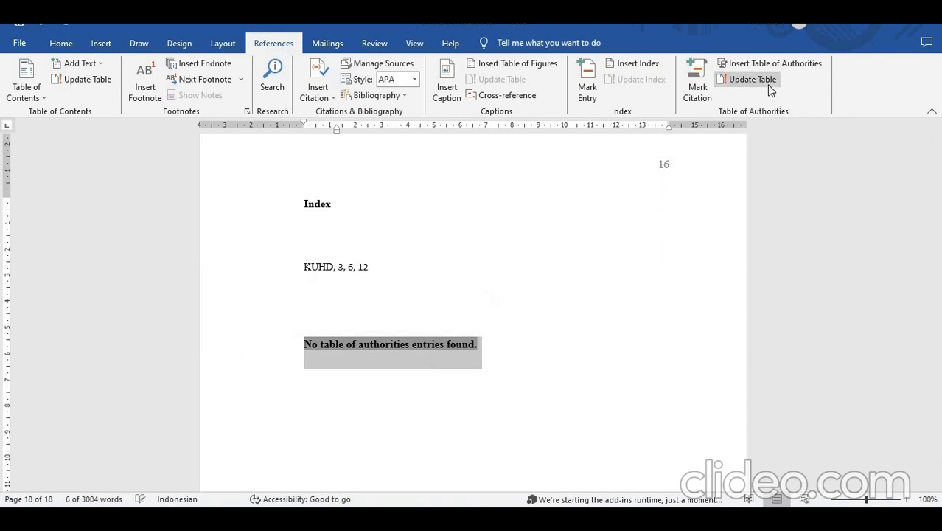
{"action": "key", "text": "Delete"}
- Insert a From template table of authorities covering all categories below the index, and add a blank line after it
{"action": "left_click", "coordinate": [771, 63]}
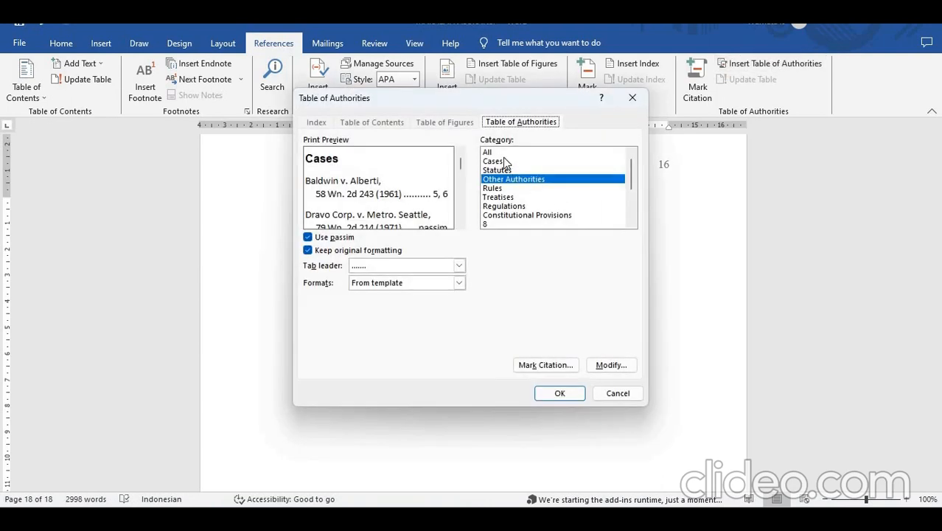
{"action": "left_click", "coordinate": [494, 153]}
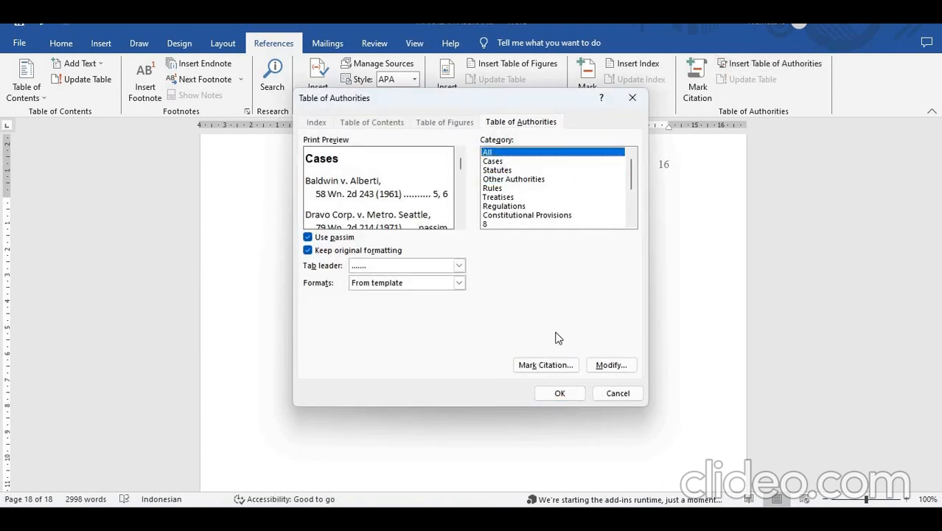
{"action": "left_click", "coordinate": [558, 392]}
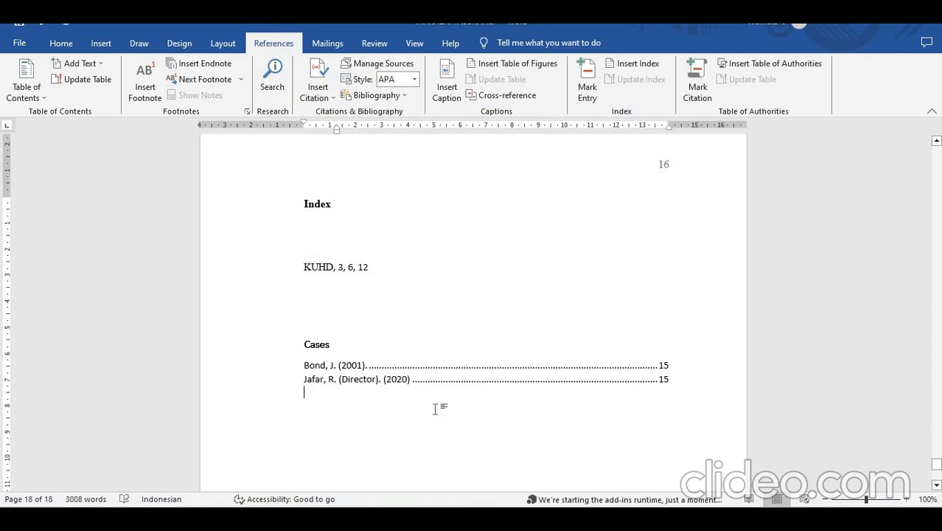
{"action": "key", "text": "Return"}
- Mark underwriting-akutaria in the Kesimpulan section as a citation in the Other Authorities category, and hide the formatting marks
{"action": "left_click_drag", "start_coordinate": [937, 472], "coordinate": [937, 433]}
{"action": "scroll", "coordinate": [687, 422], "scroll_direction": "up", "scroll_amount": 1}
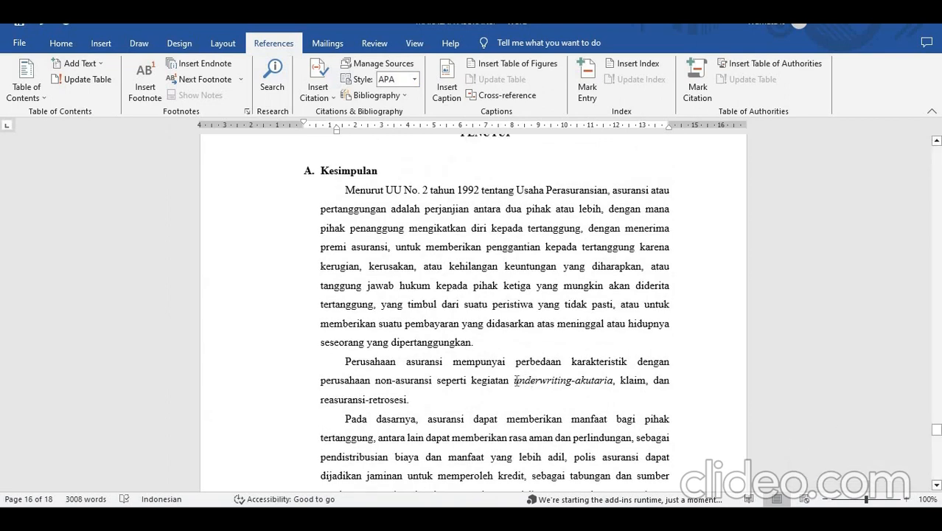
{"action": "left_click_drag", "start_coordinate": [525, 380], "coordinate": [598, 382]}
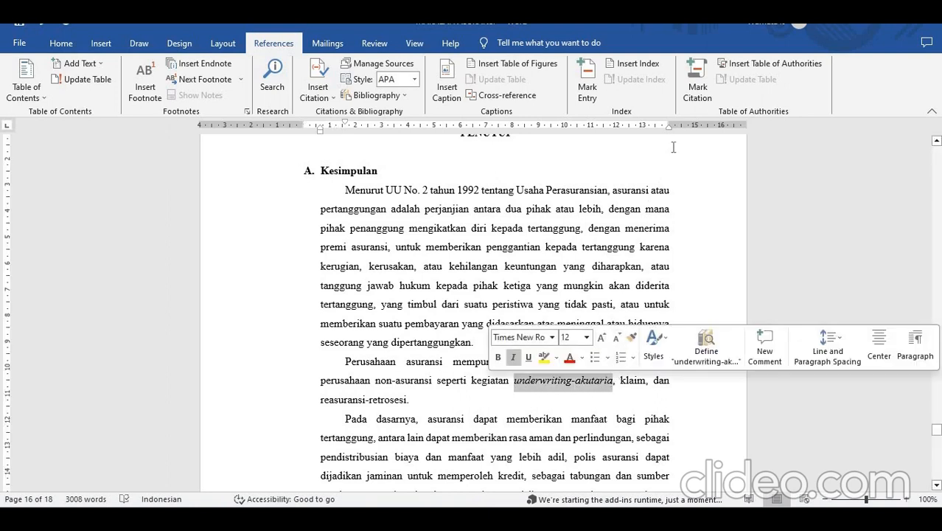
{"action": "left_click", "coordinate": [698, 94]}
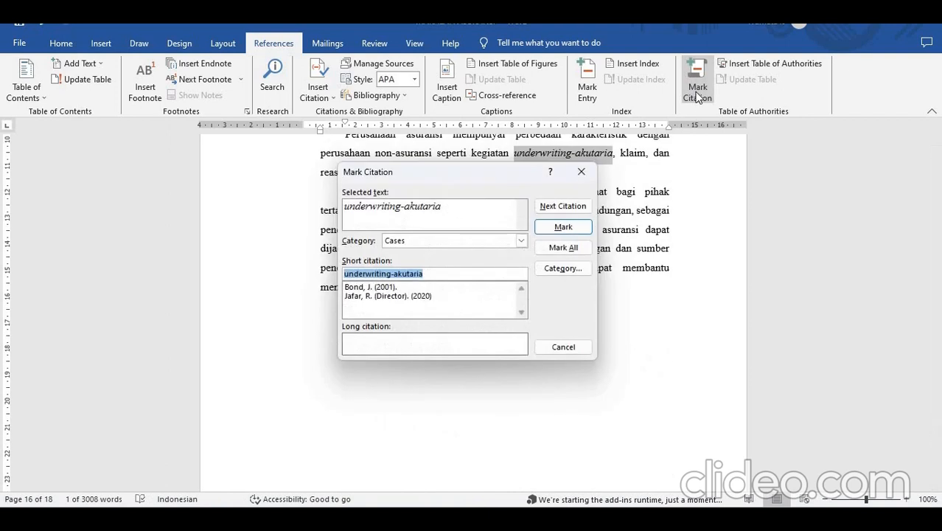
{"action": "left_click", "coordinate": [516, 242]}
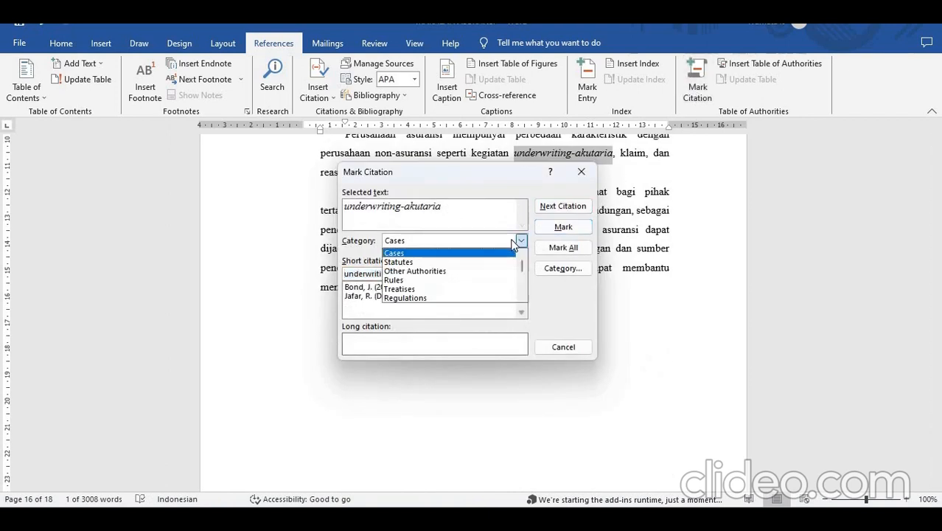
{"action": "left_click", "coordinate": [438, 272]}
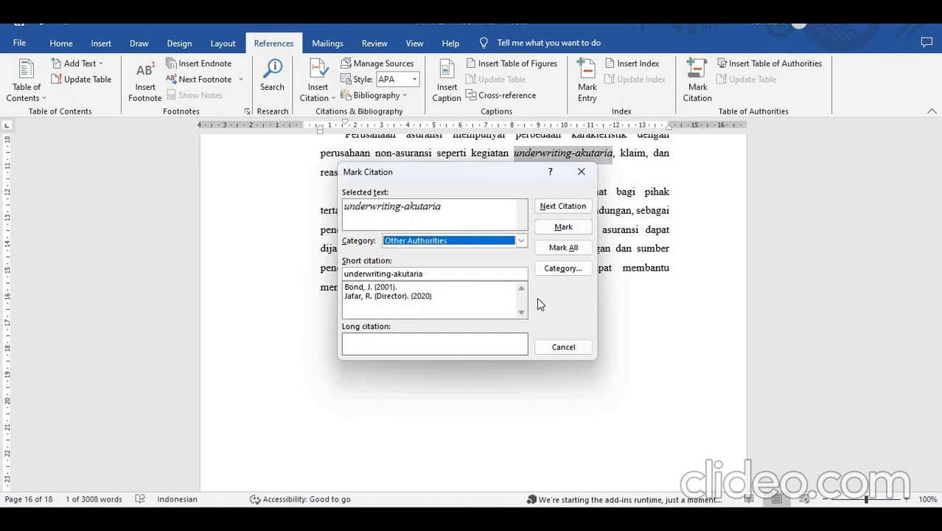
{"action": "left_click", "coordinate": [568, 229]}
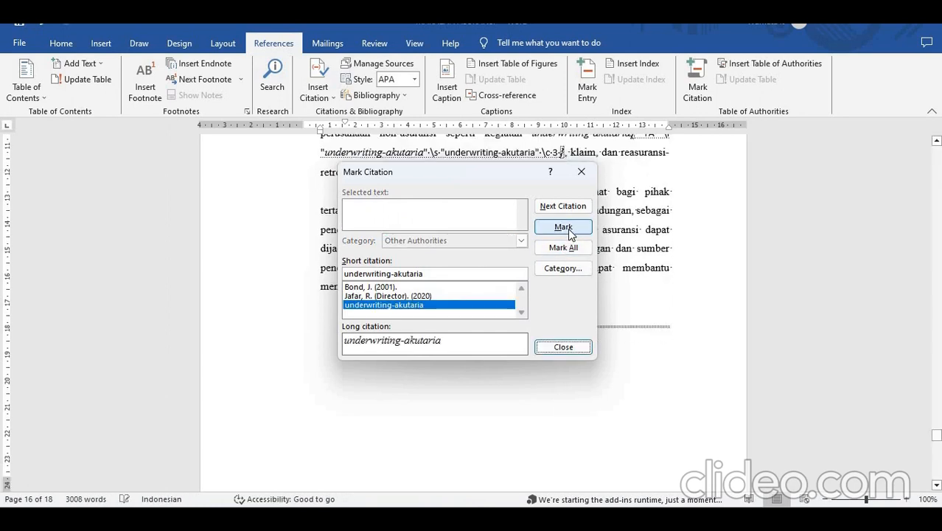
{"action": "left_click", "coordinate": [564, 346]}
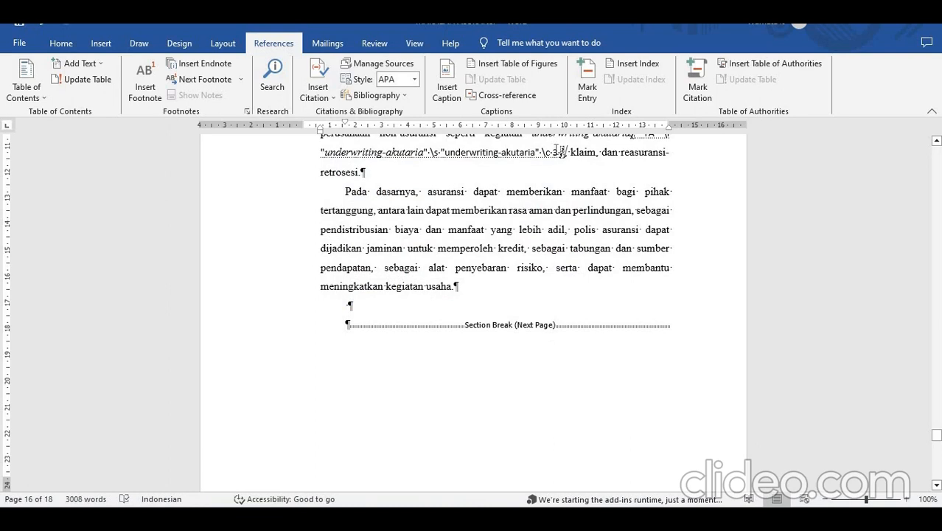
{"action": "left_click", "coordinate": [57, 44]}
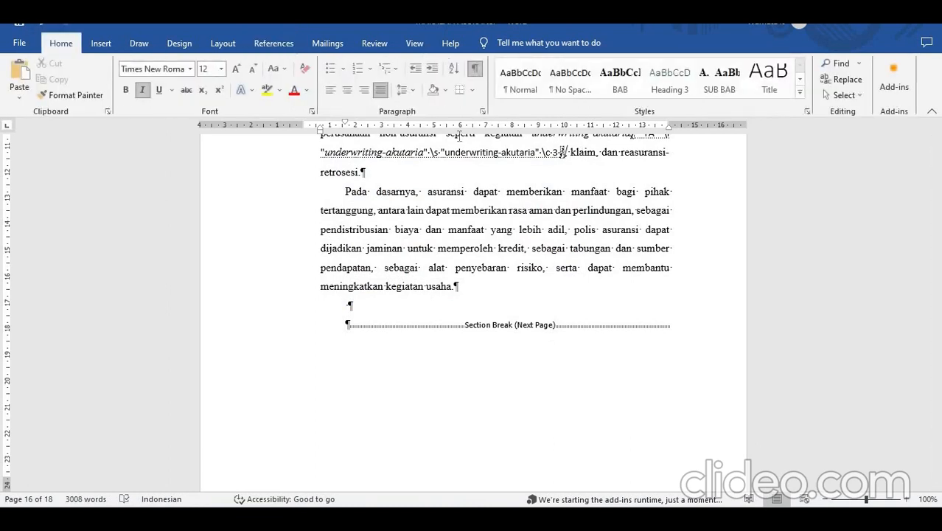
{"action": "left_click", "coordinate": [476, 69]}
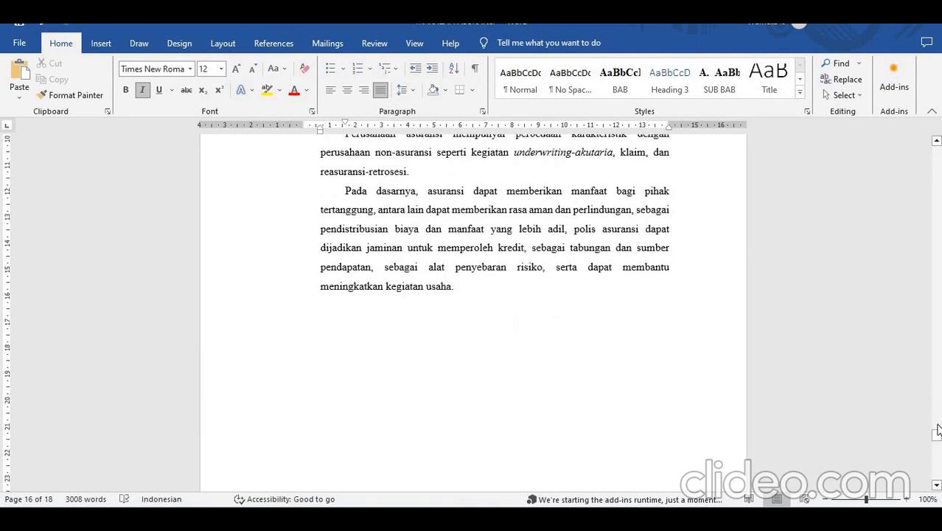
- Insert a From template table of authorities for the Other Authorities category below the Cases list on the last page
{"action": "left_click_drag", "start_coordinate": [937, 436], "coordinate": [939, 469]}
{"action": "left_click", "coordinate": [499, 311]}
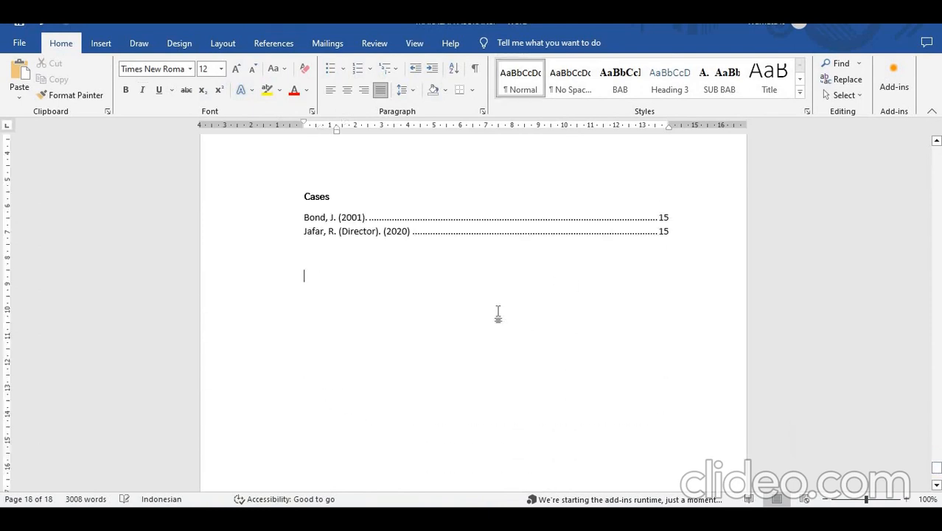
{"action": "left_click", "coordinate": [274, 44]}
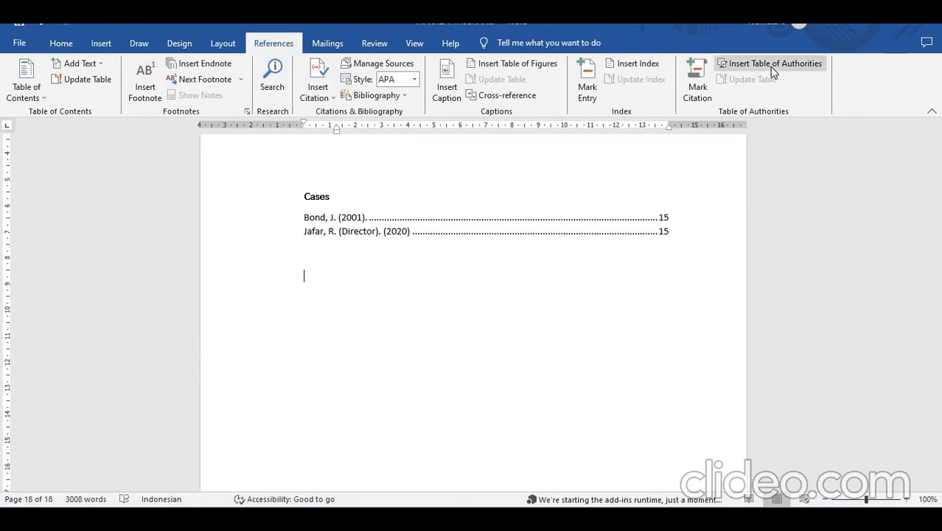
{"action": "left_click", "coordinate": [769, 66]}
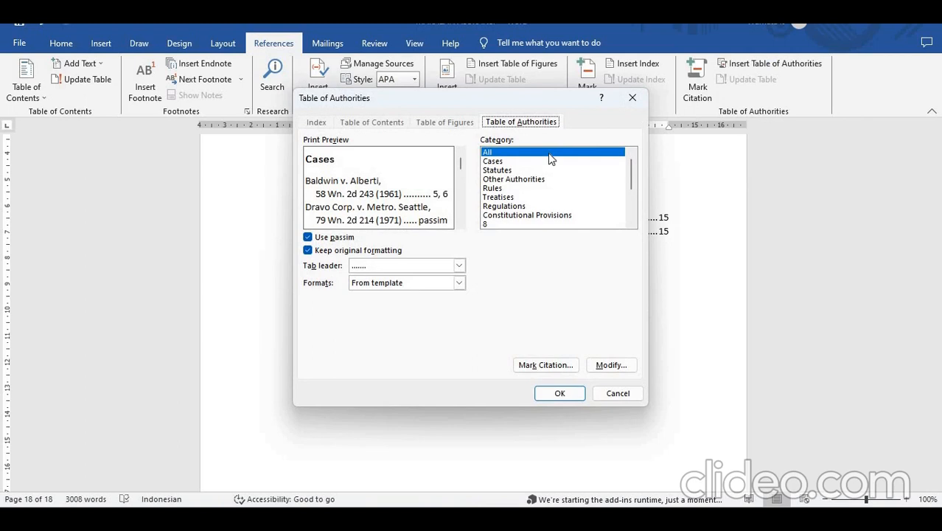
{"action": "left_click", "coordinate": [521, 181]}
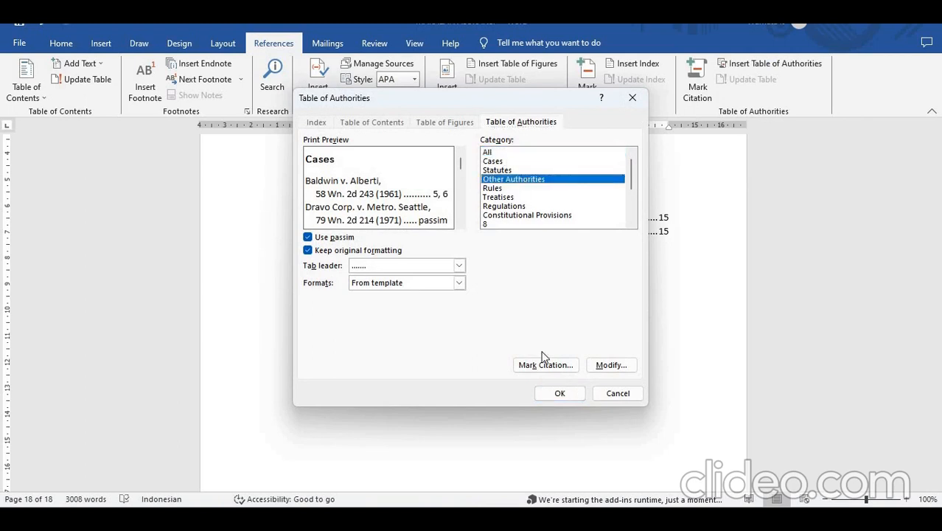
{"action": "left_click", "coordinate": [560, 393]}
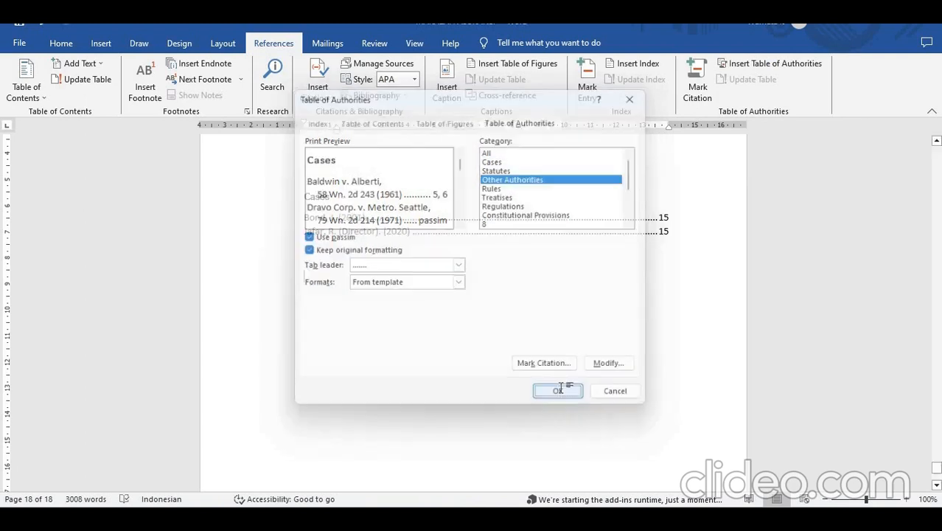